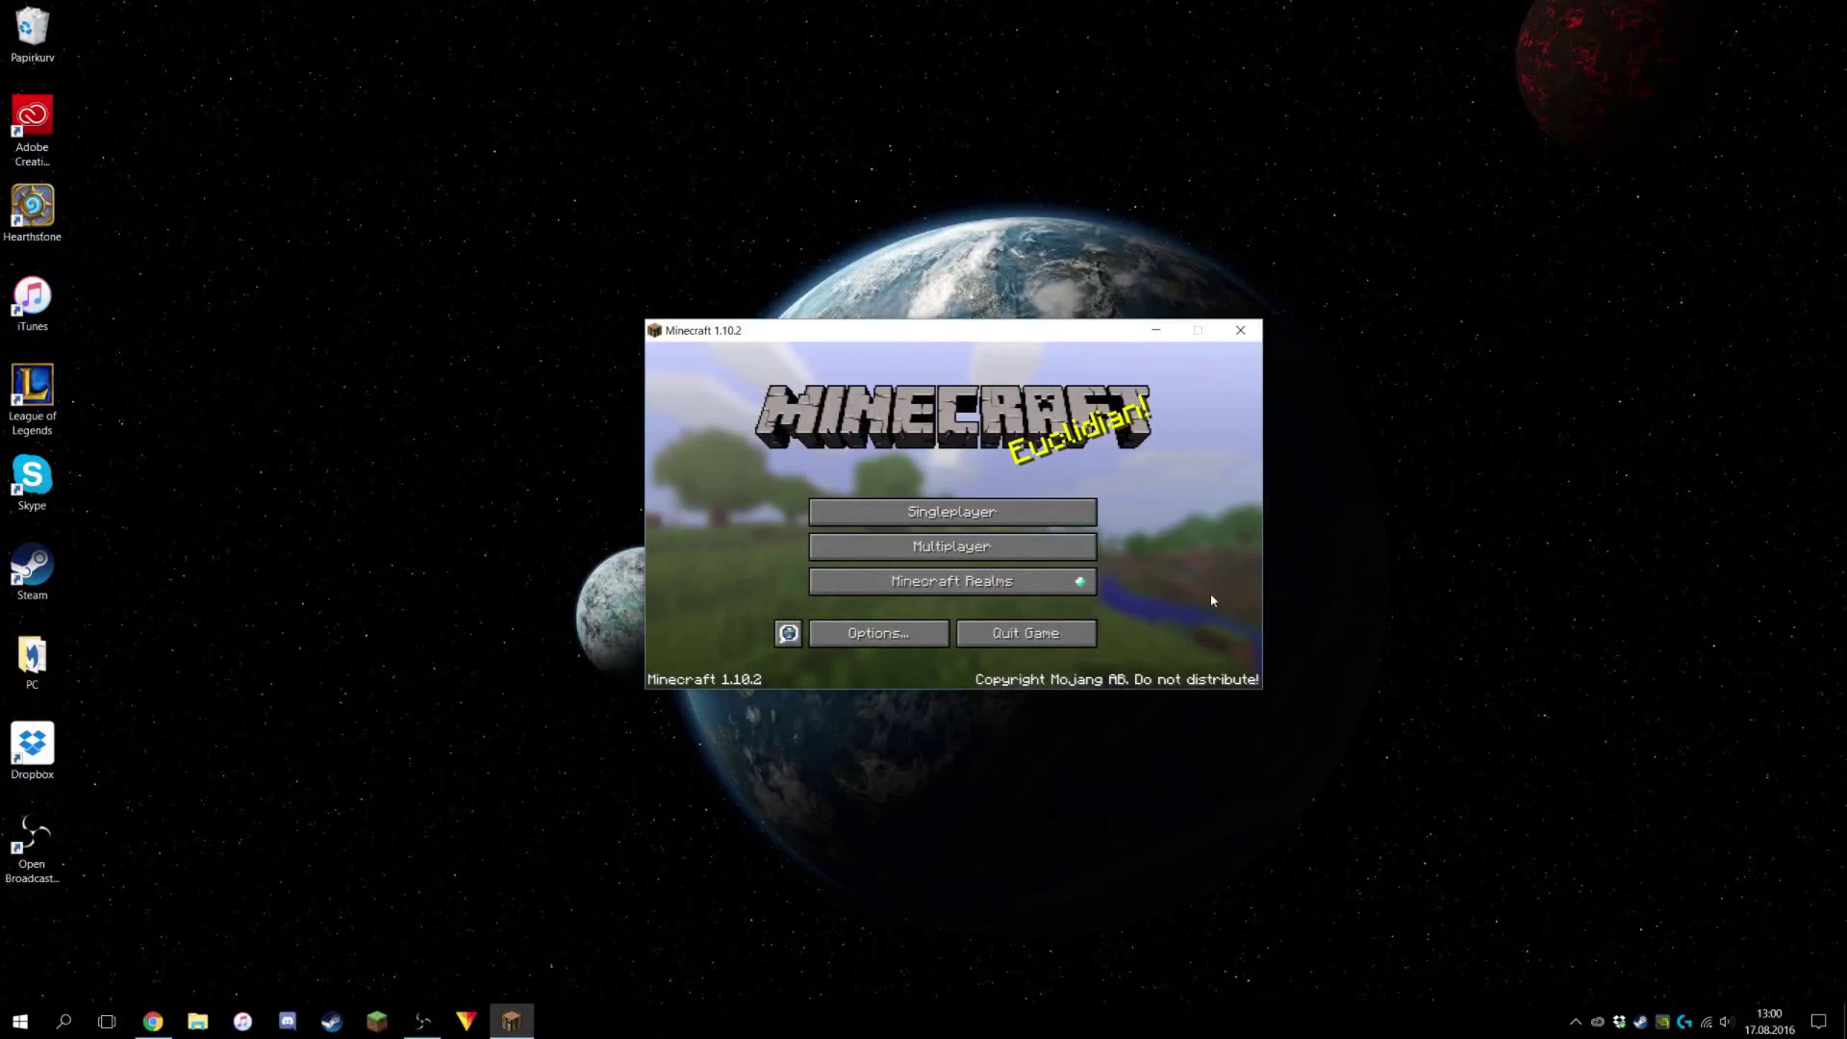
# Check the My Server entry in Minecraft's multiplayer list, then return to the title menu.
pyautogui.click(957, 546)
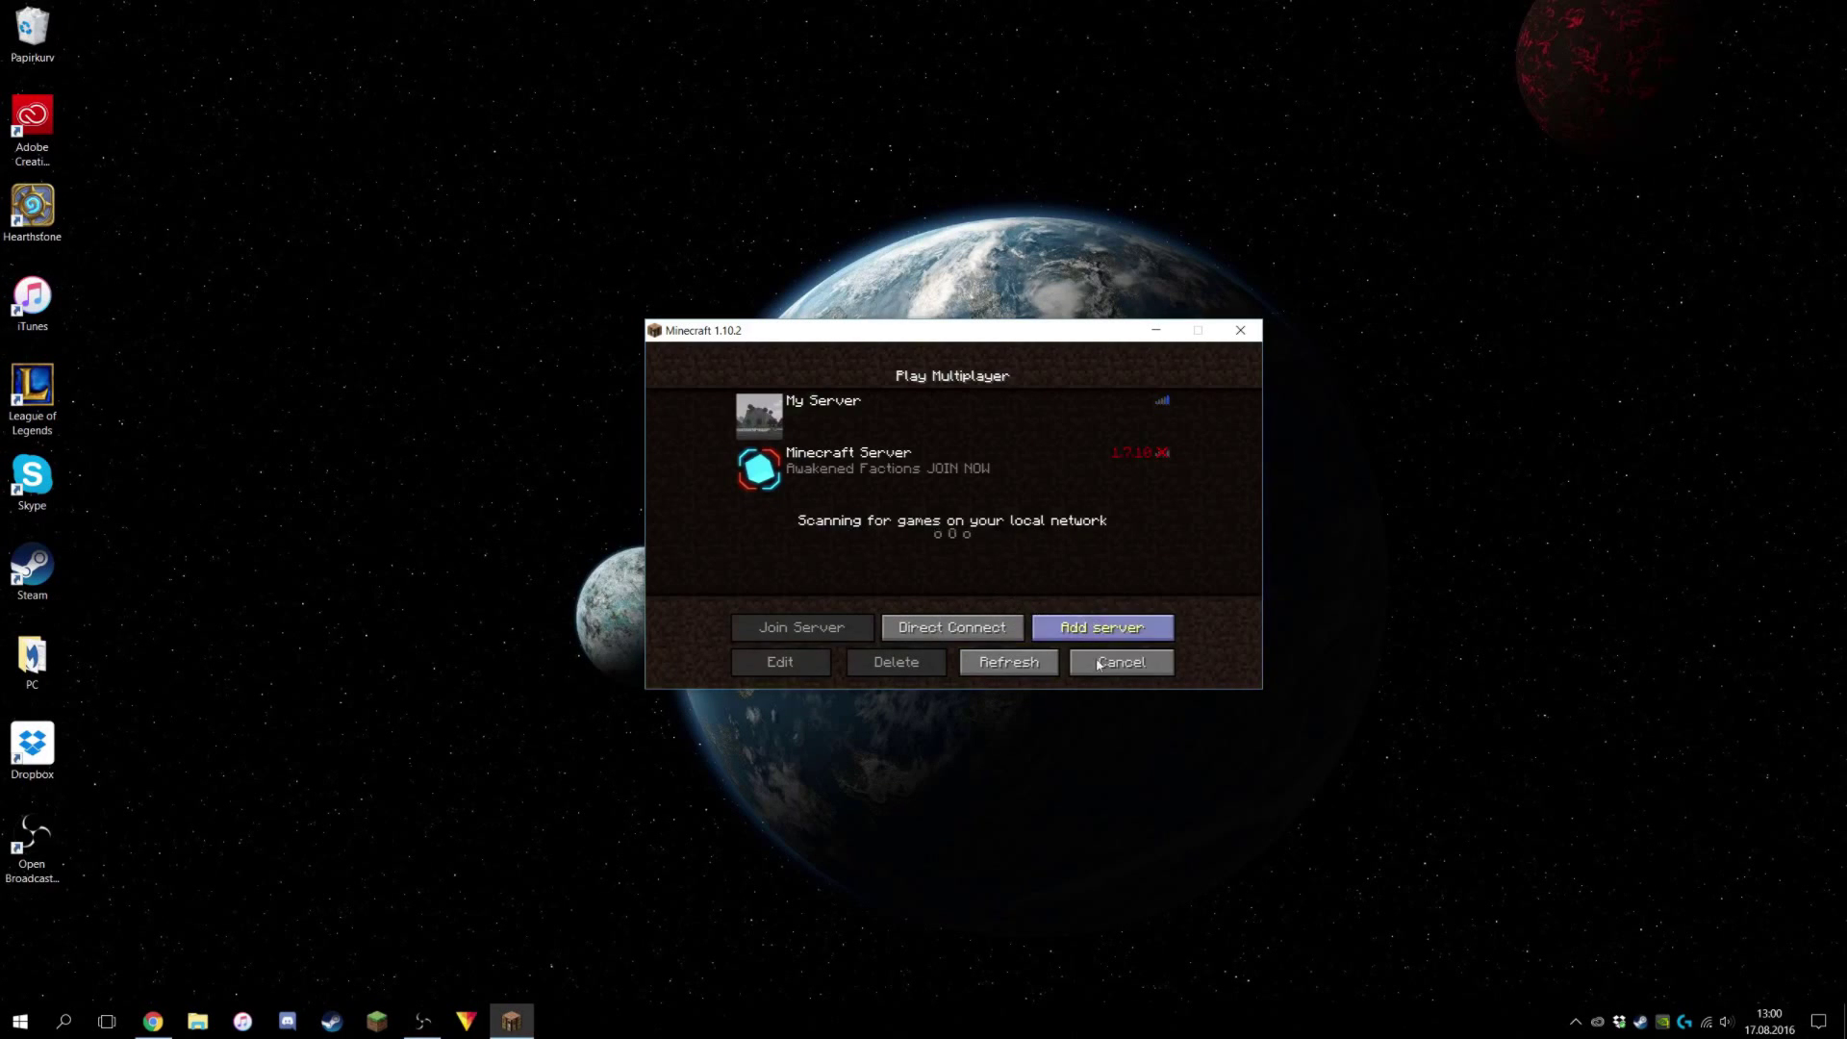
pyautogui.click(867, 426)
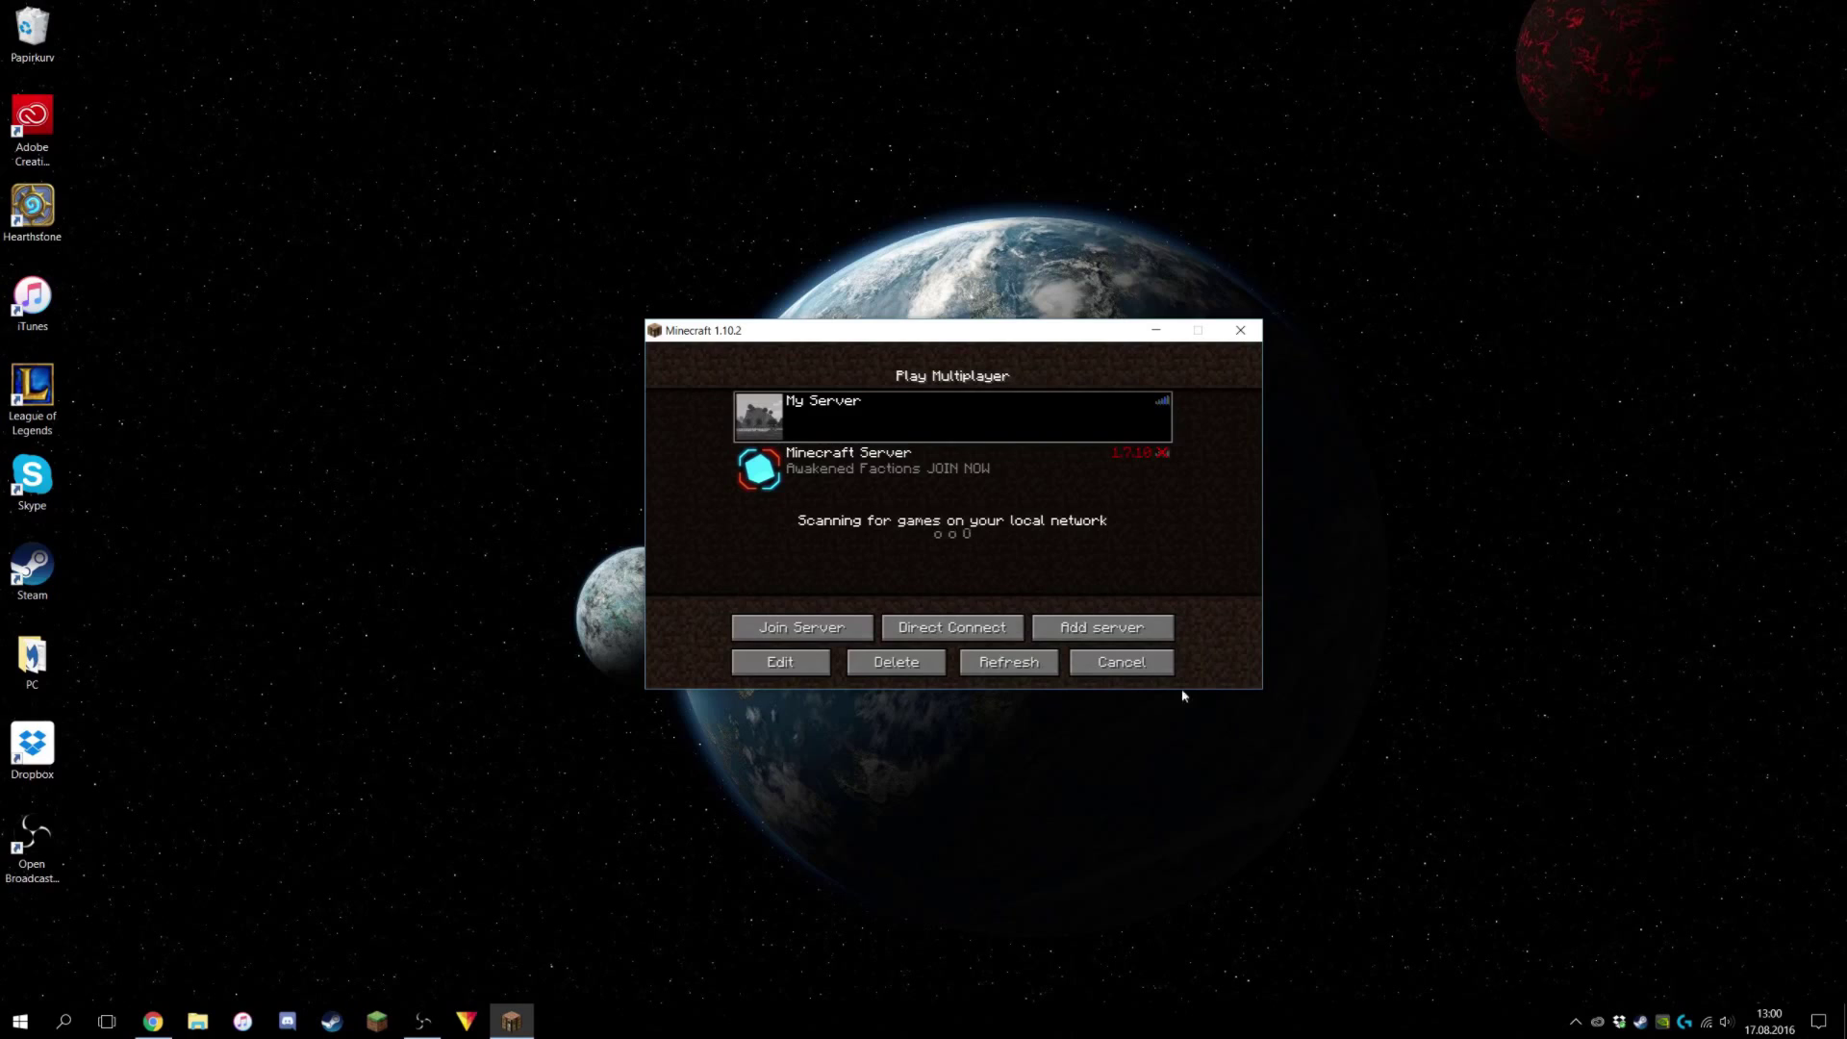
pyautogui.click(1576, 1022)
pyautogui.click(1588, 753)
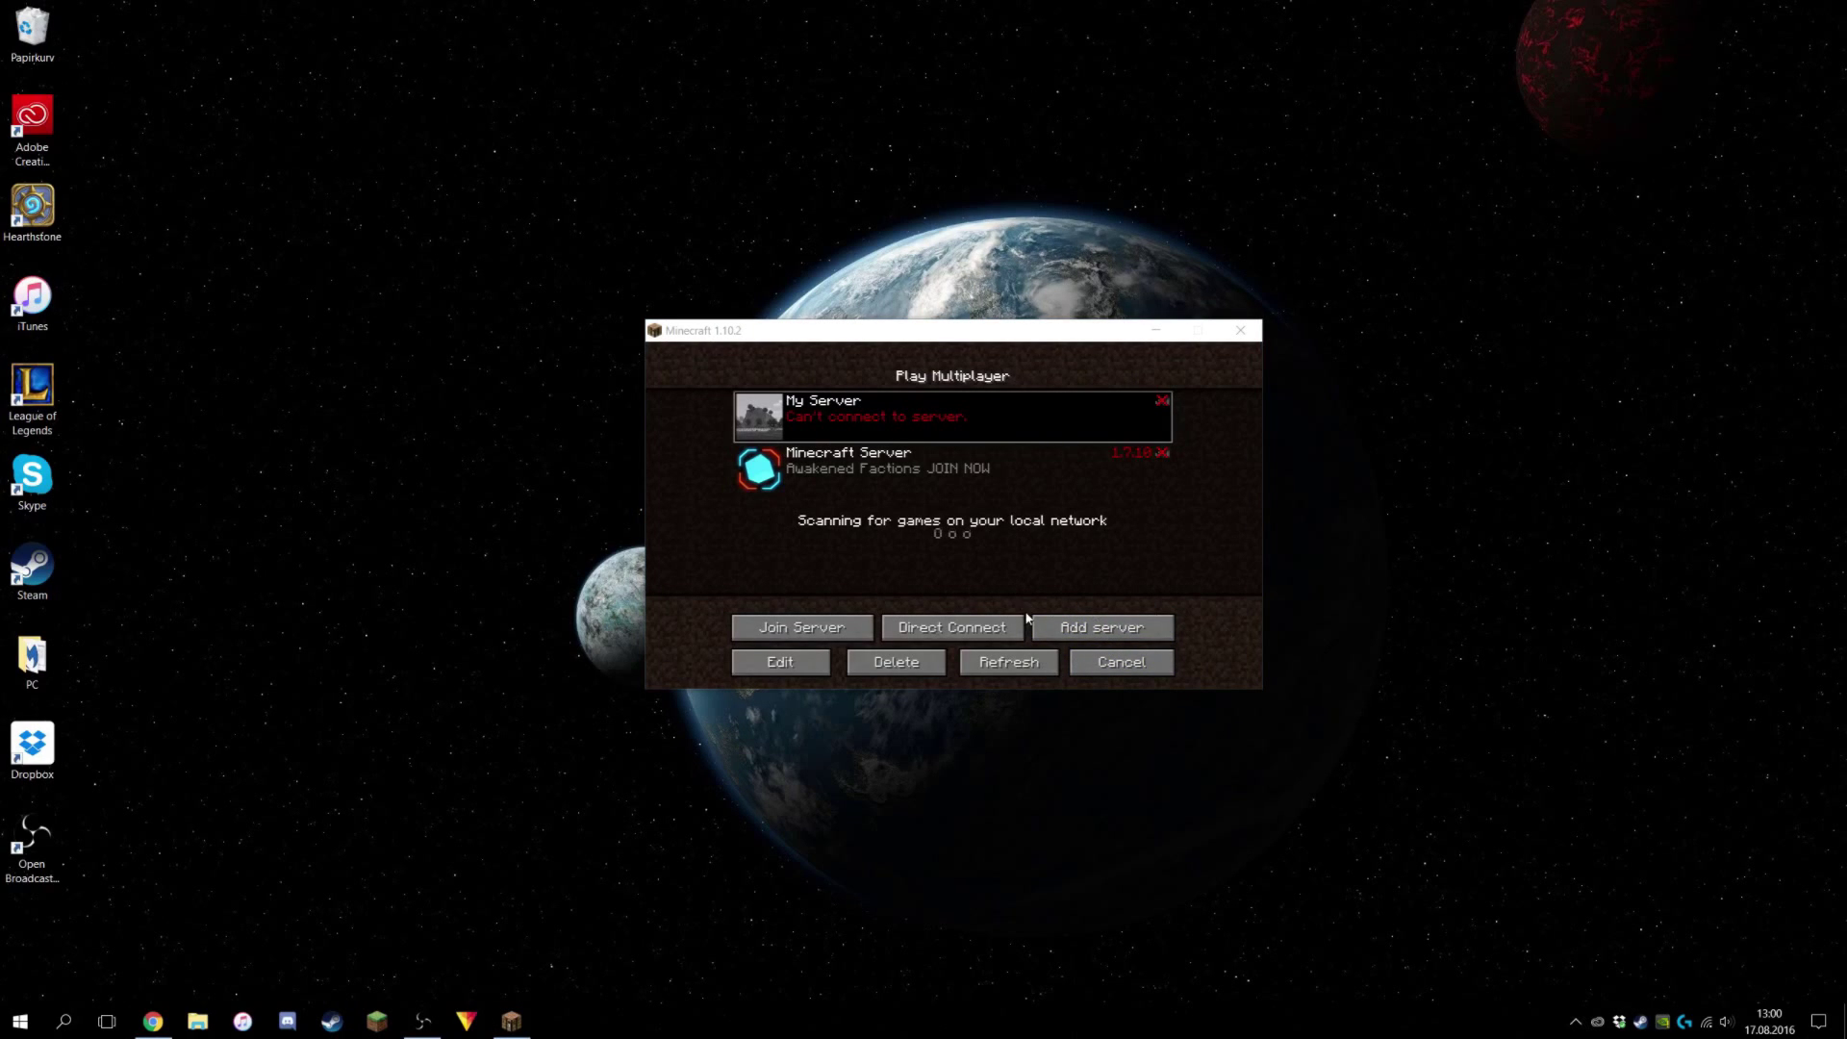
pyautogui.click(839, 409)
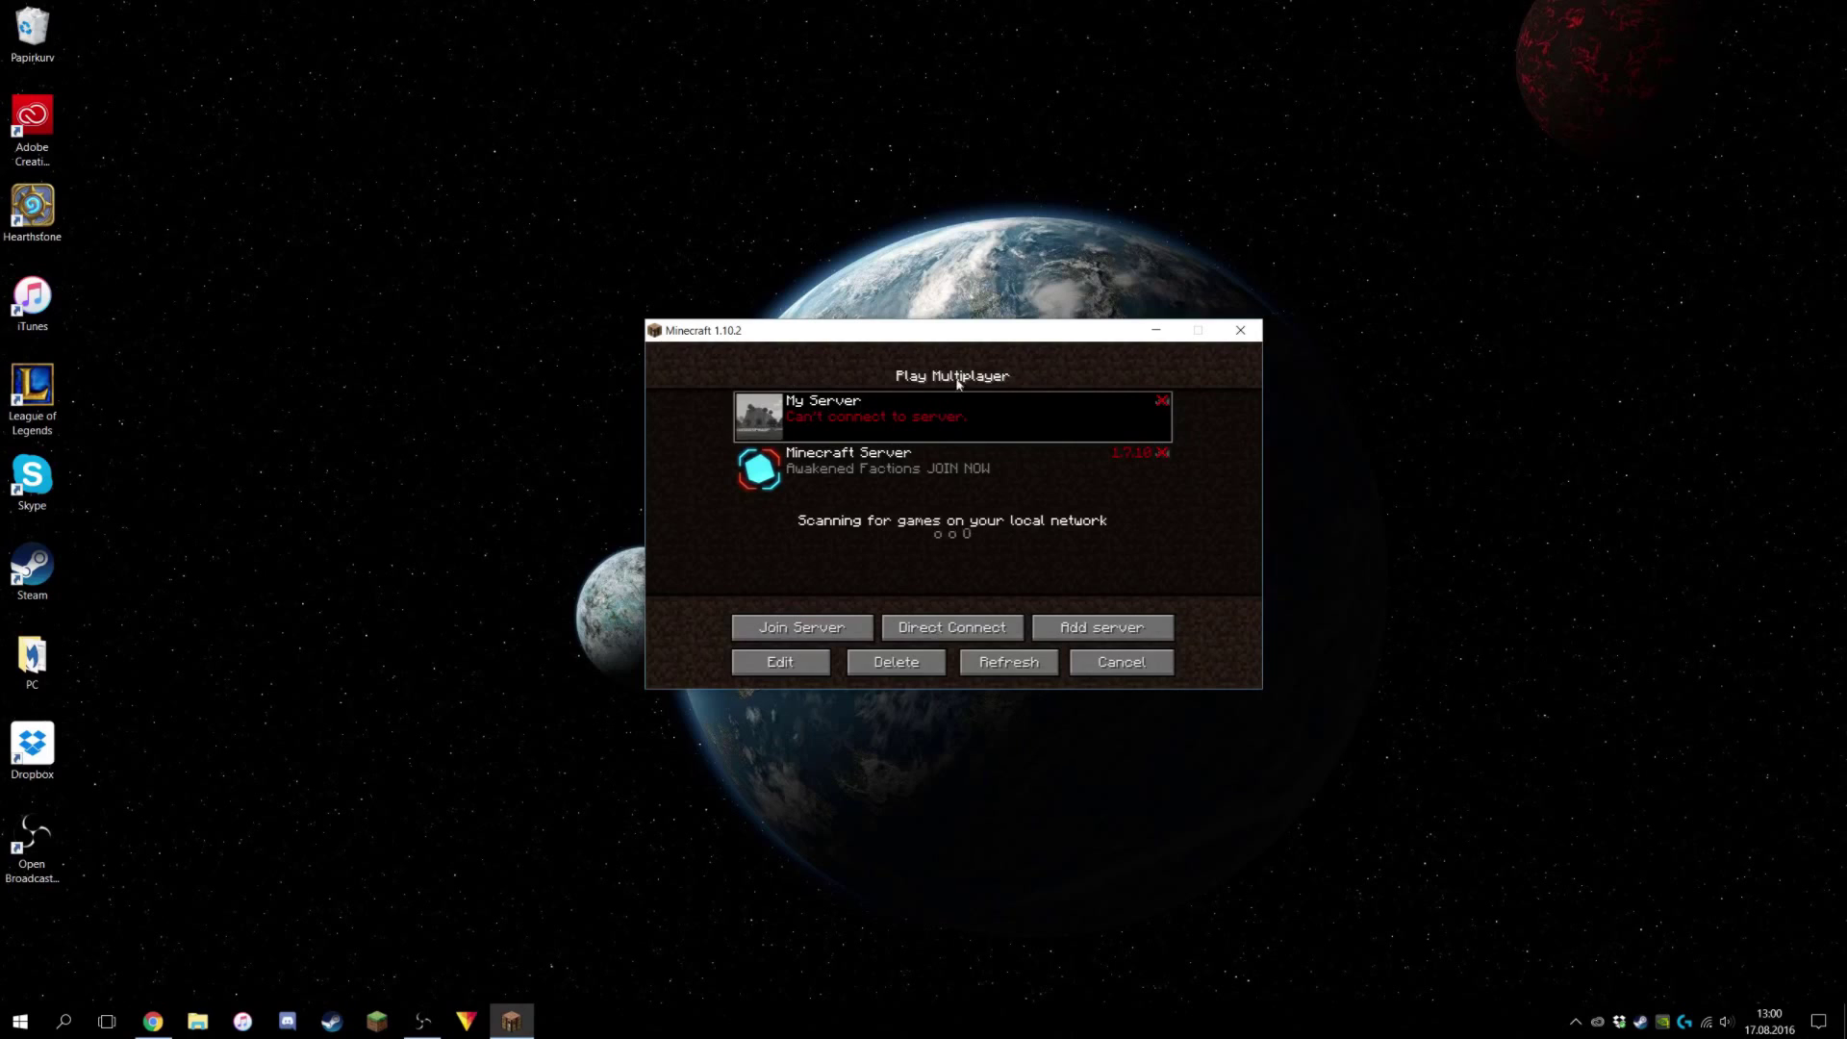
pyautogui.click(1106, 665)
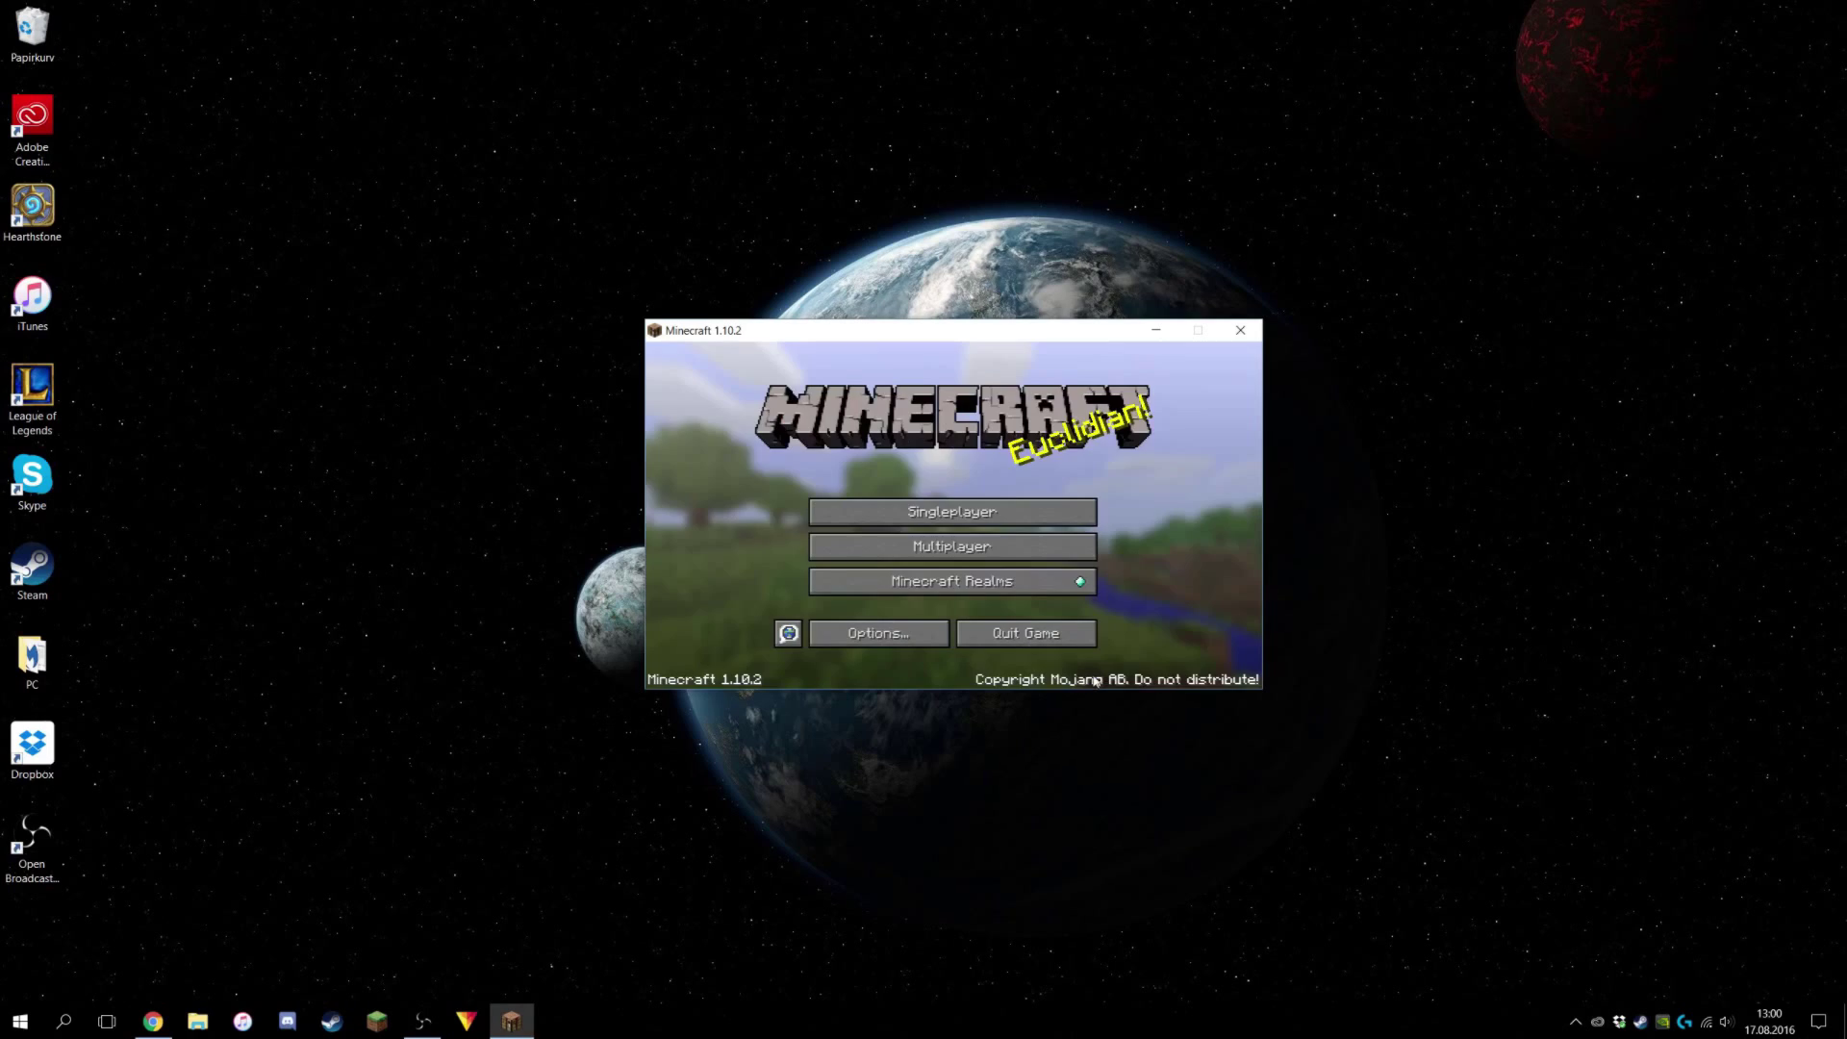
pyautogui.click(517, 1026)
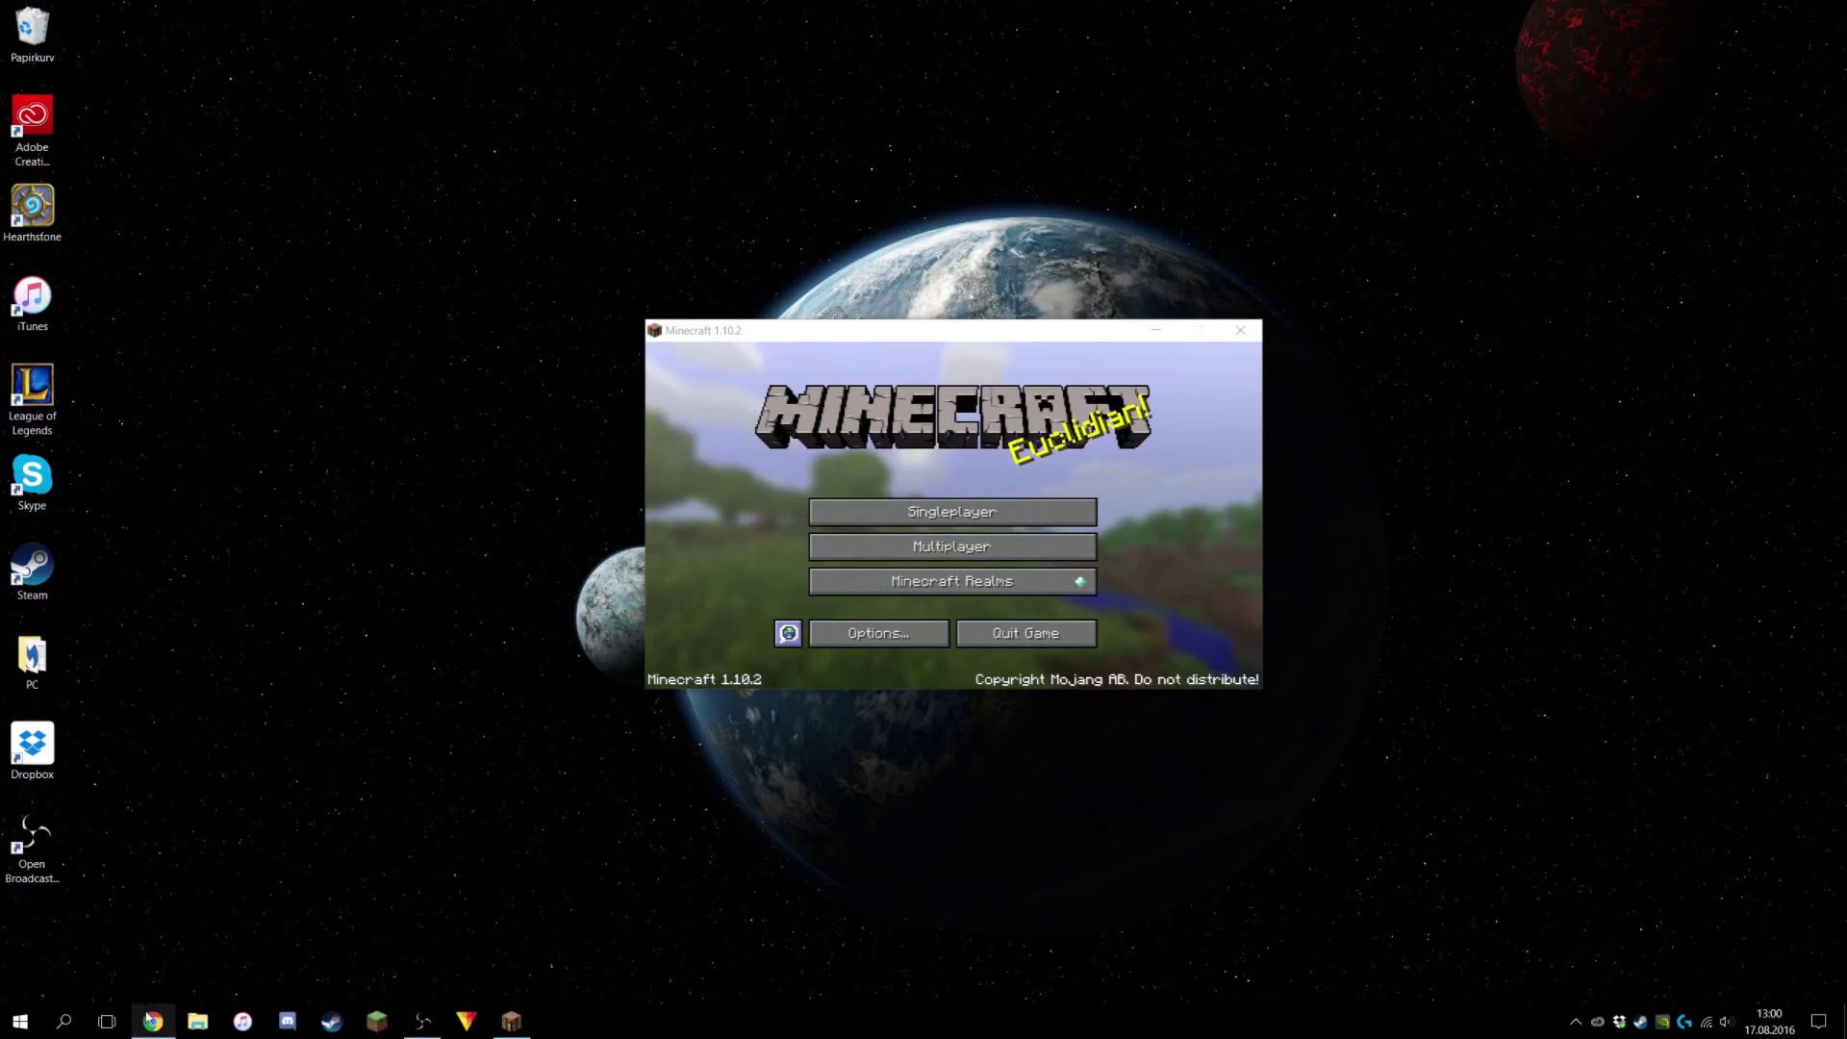
# Start the hamachi.msi download in Chrome, then cancel it from the download shelf.
pyautogui.click(153, 1022)
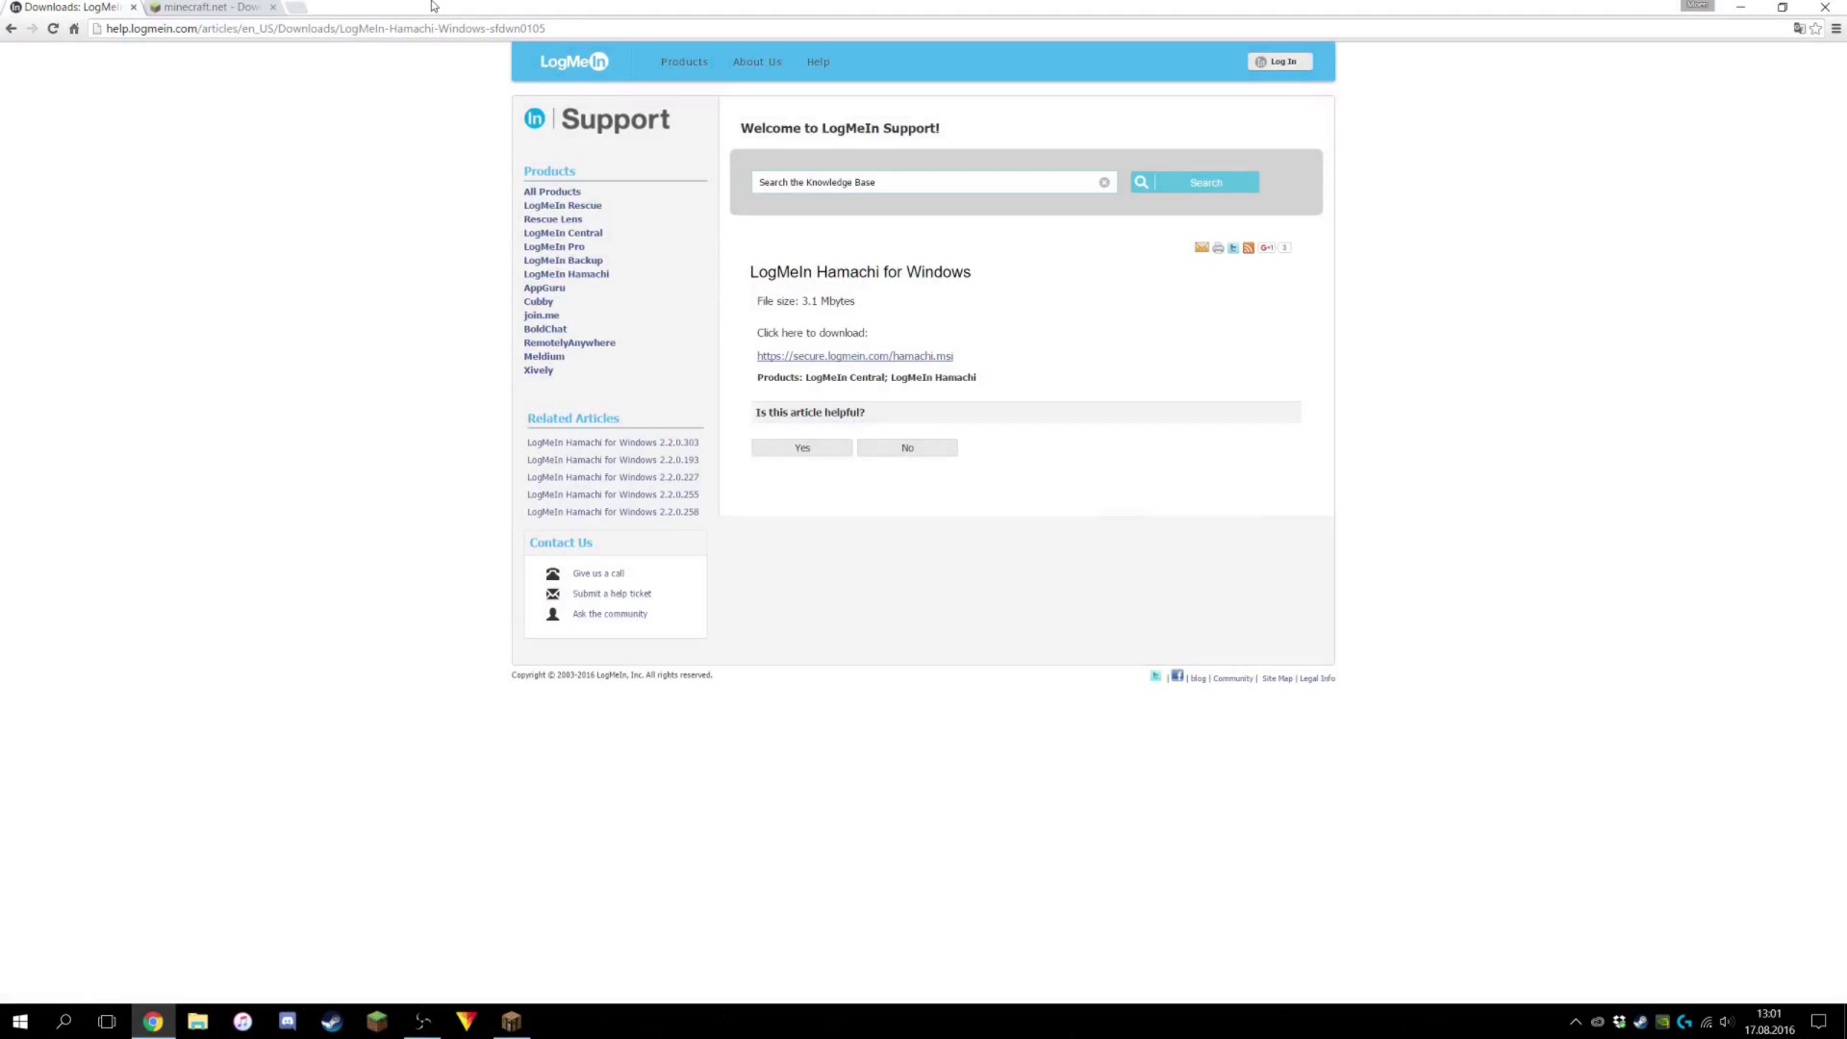
pyautogui.click(839, 359)
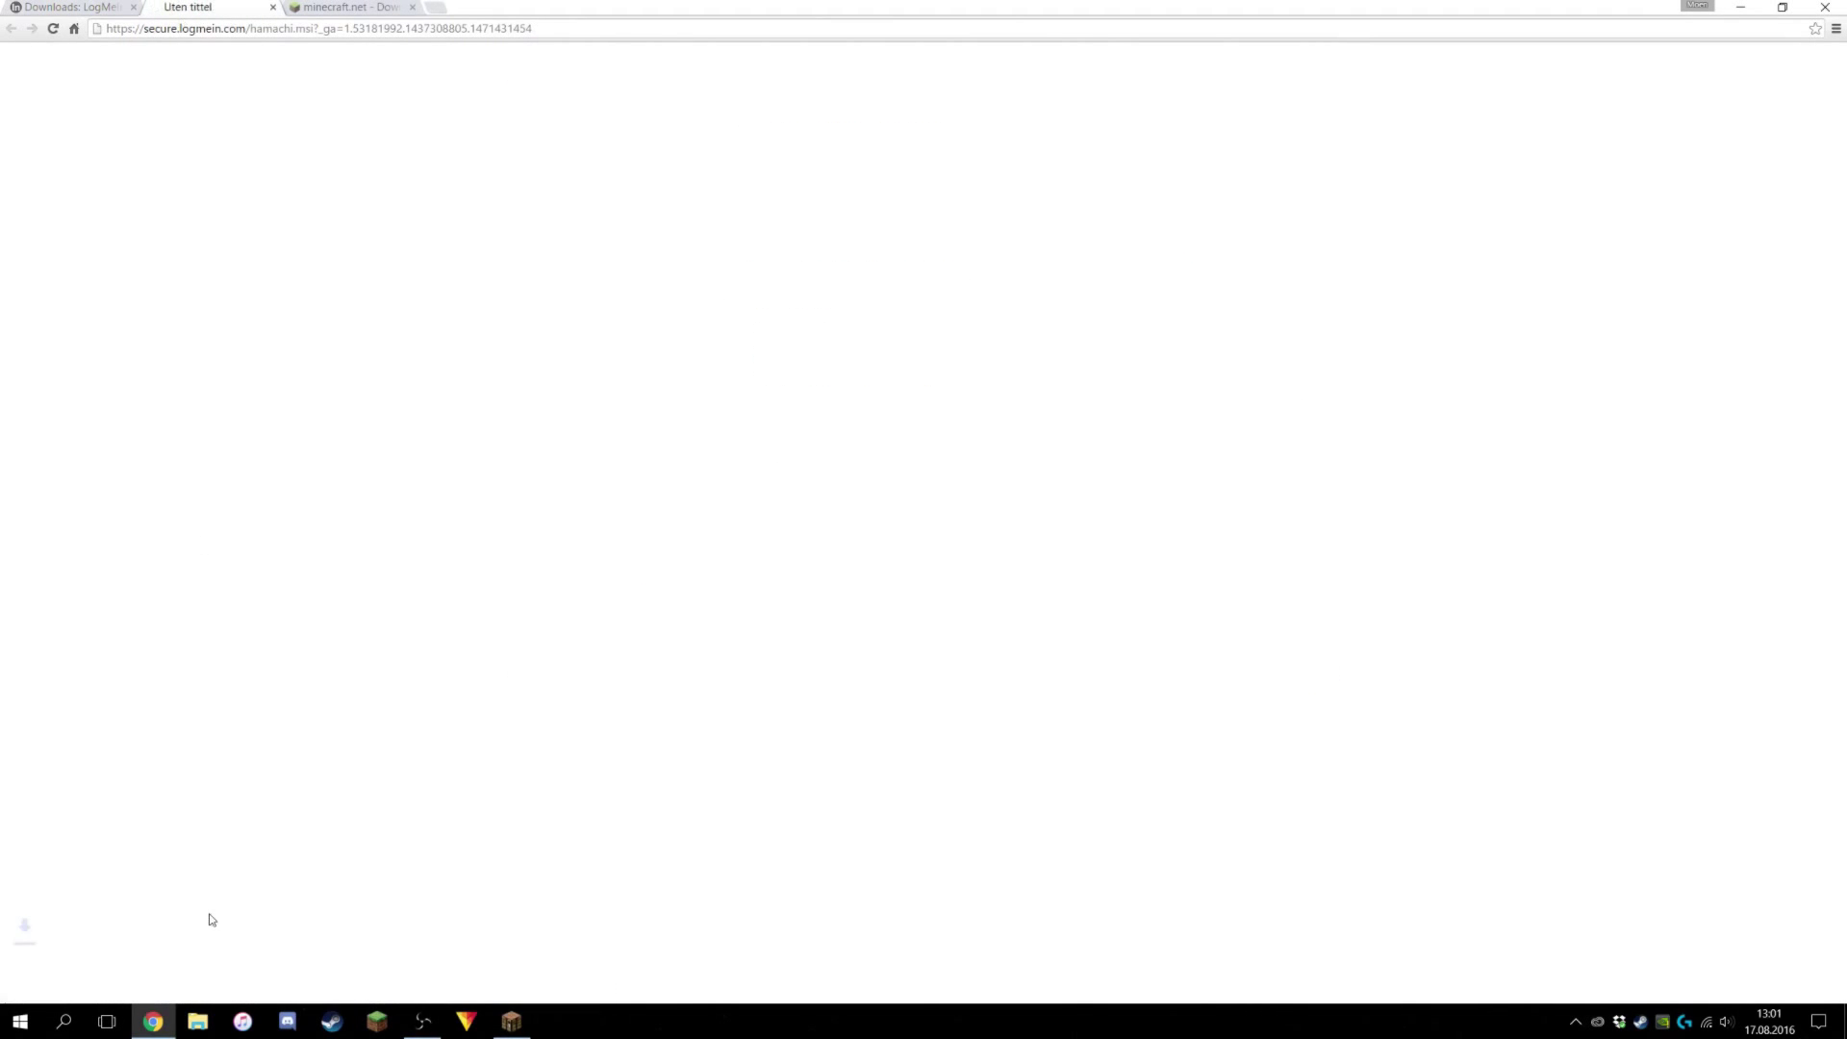
pyautogui.click(144, 979)
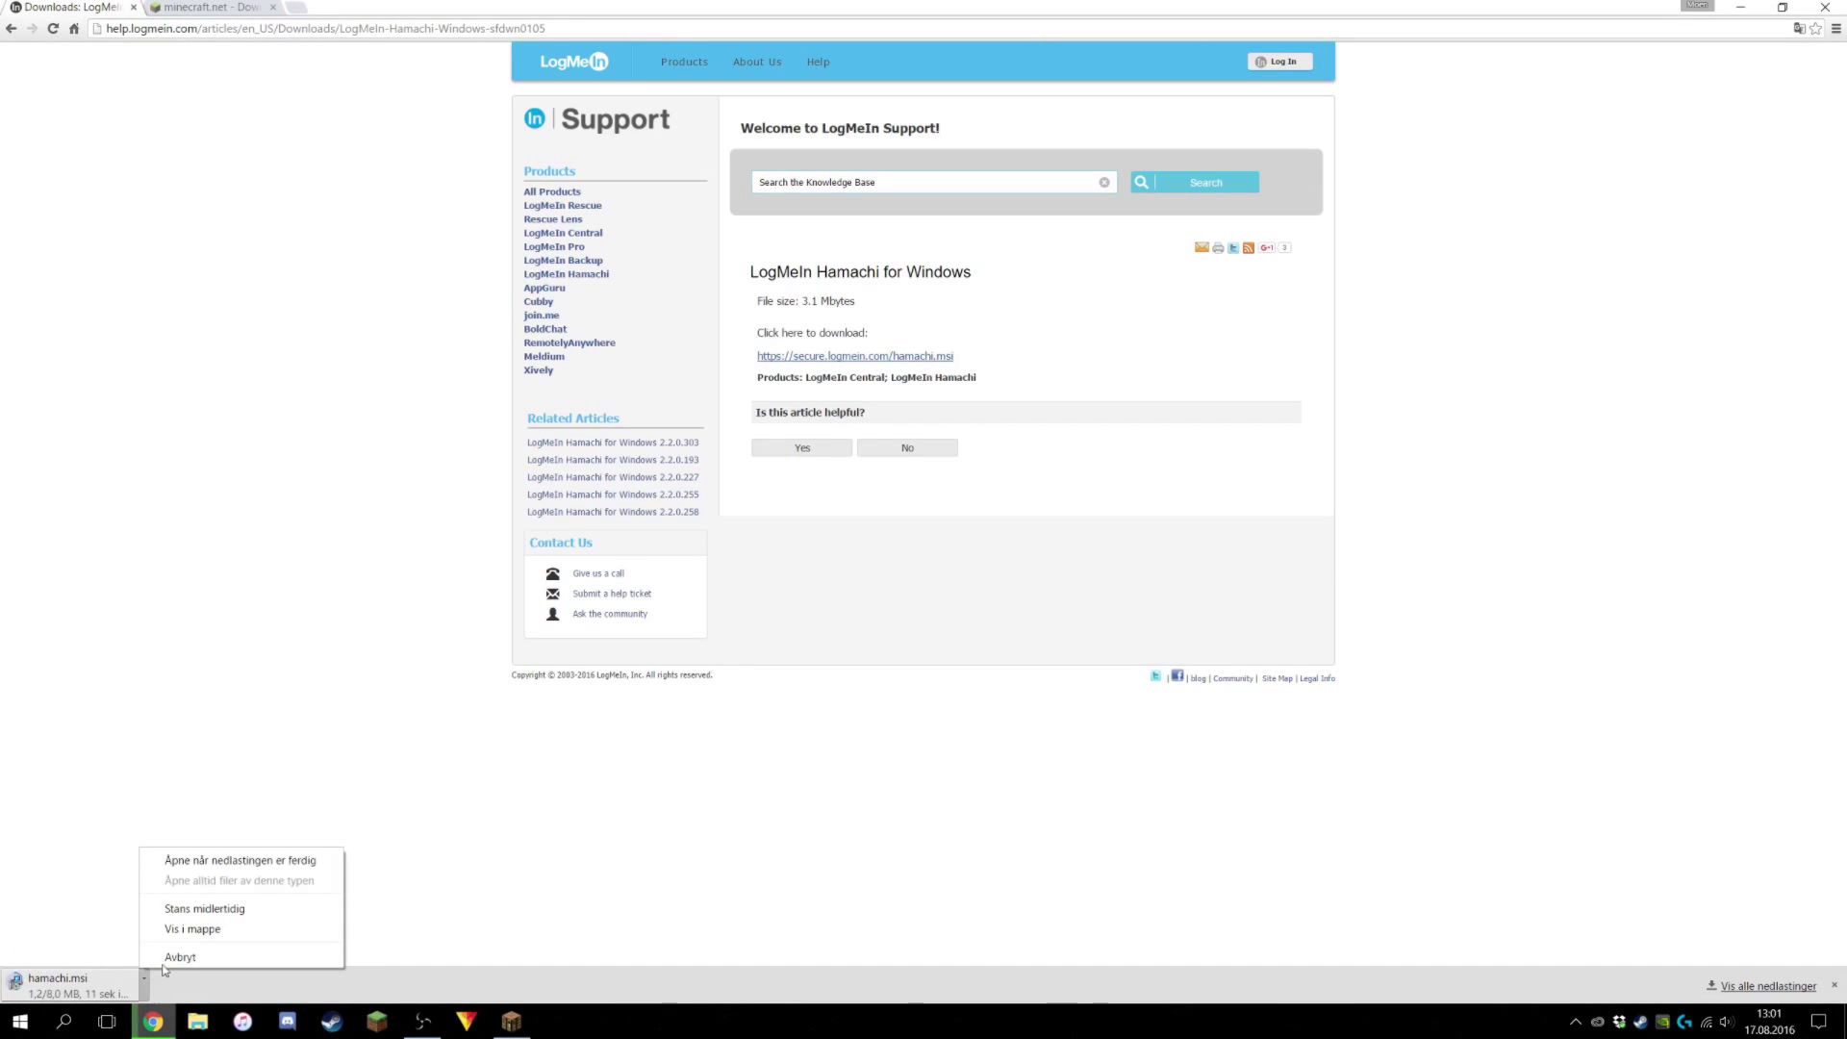
pyautogui.click(180, 957)
# Download minecraft_server.1.10.2.jar from minecraft.net's server download page.
pyautogui.click(215, 7)
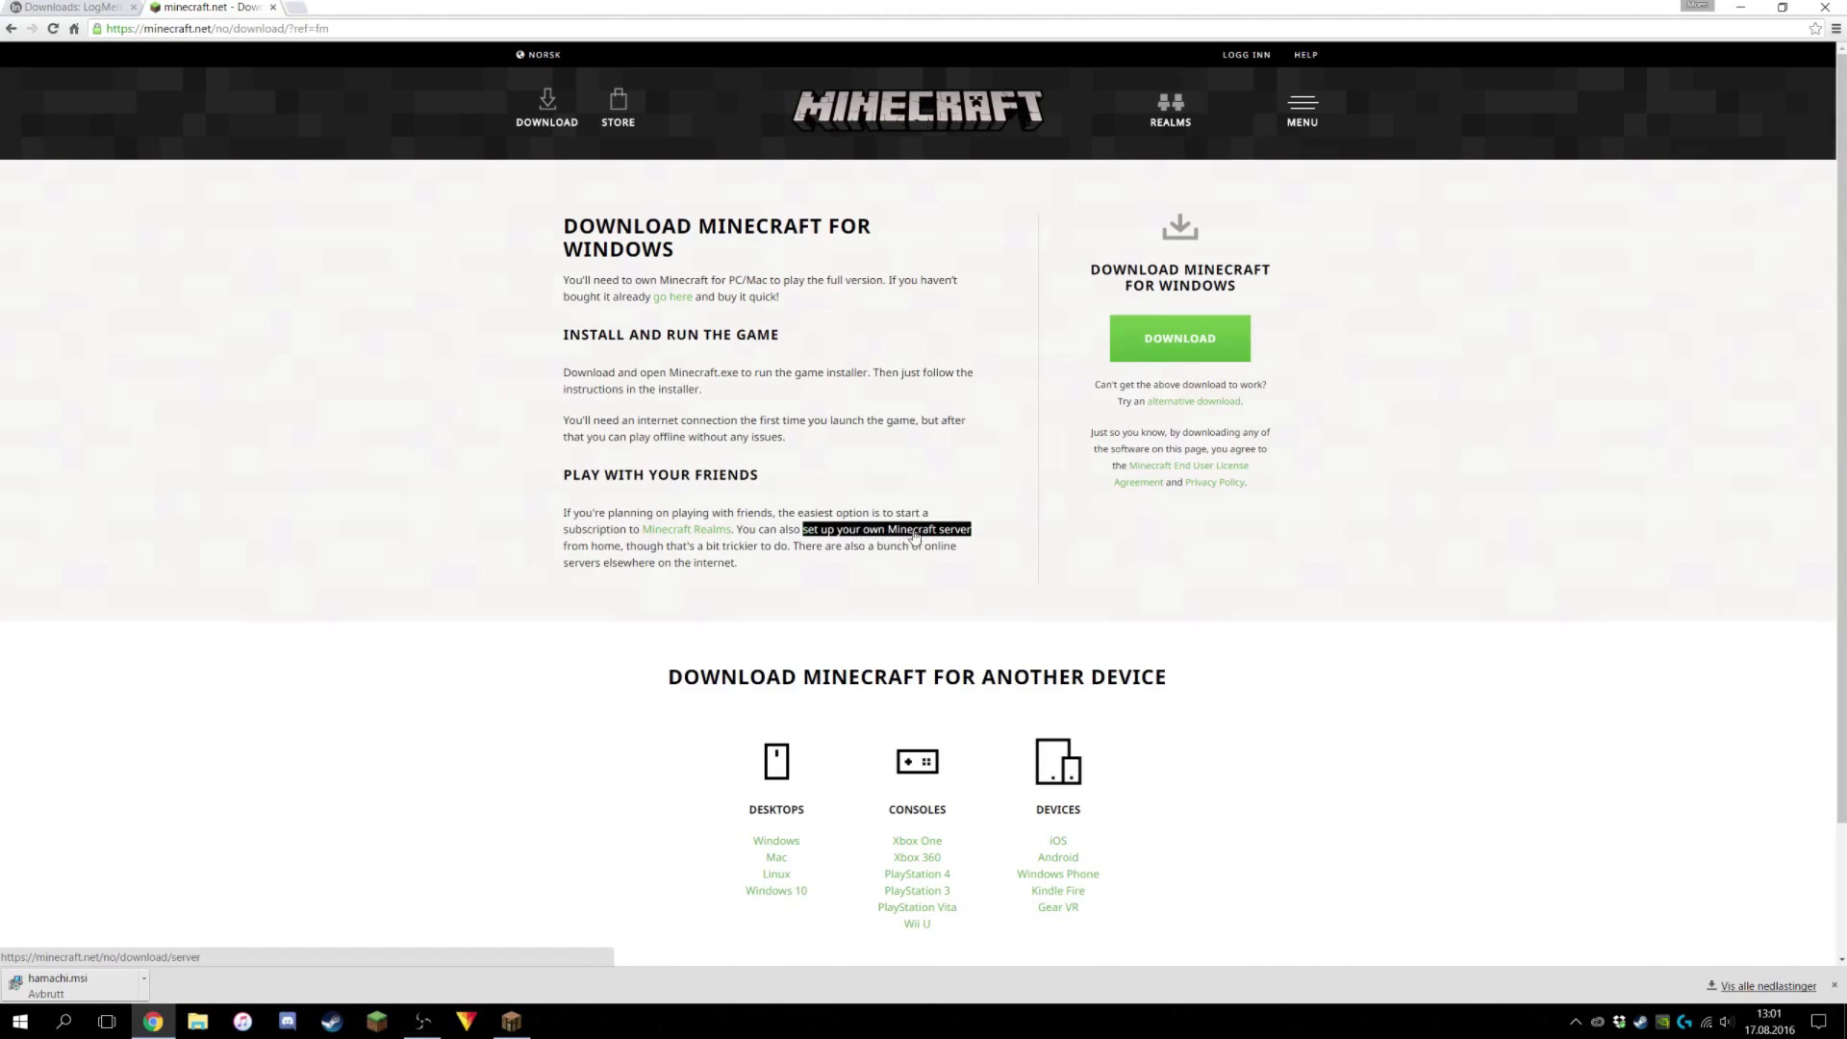
pyautogui.click(855, 534)
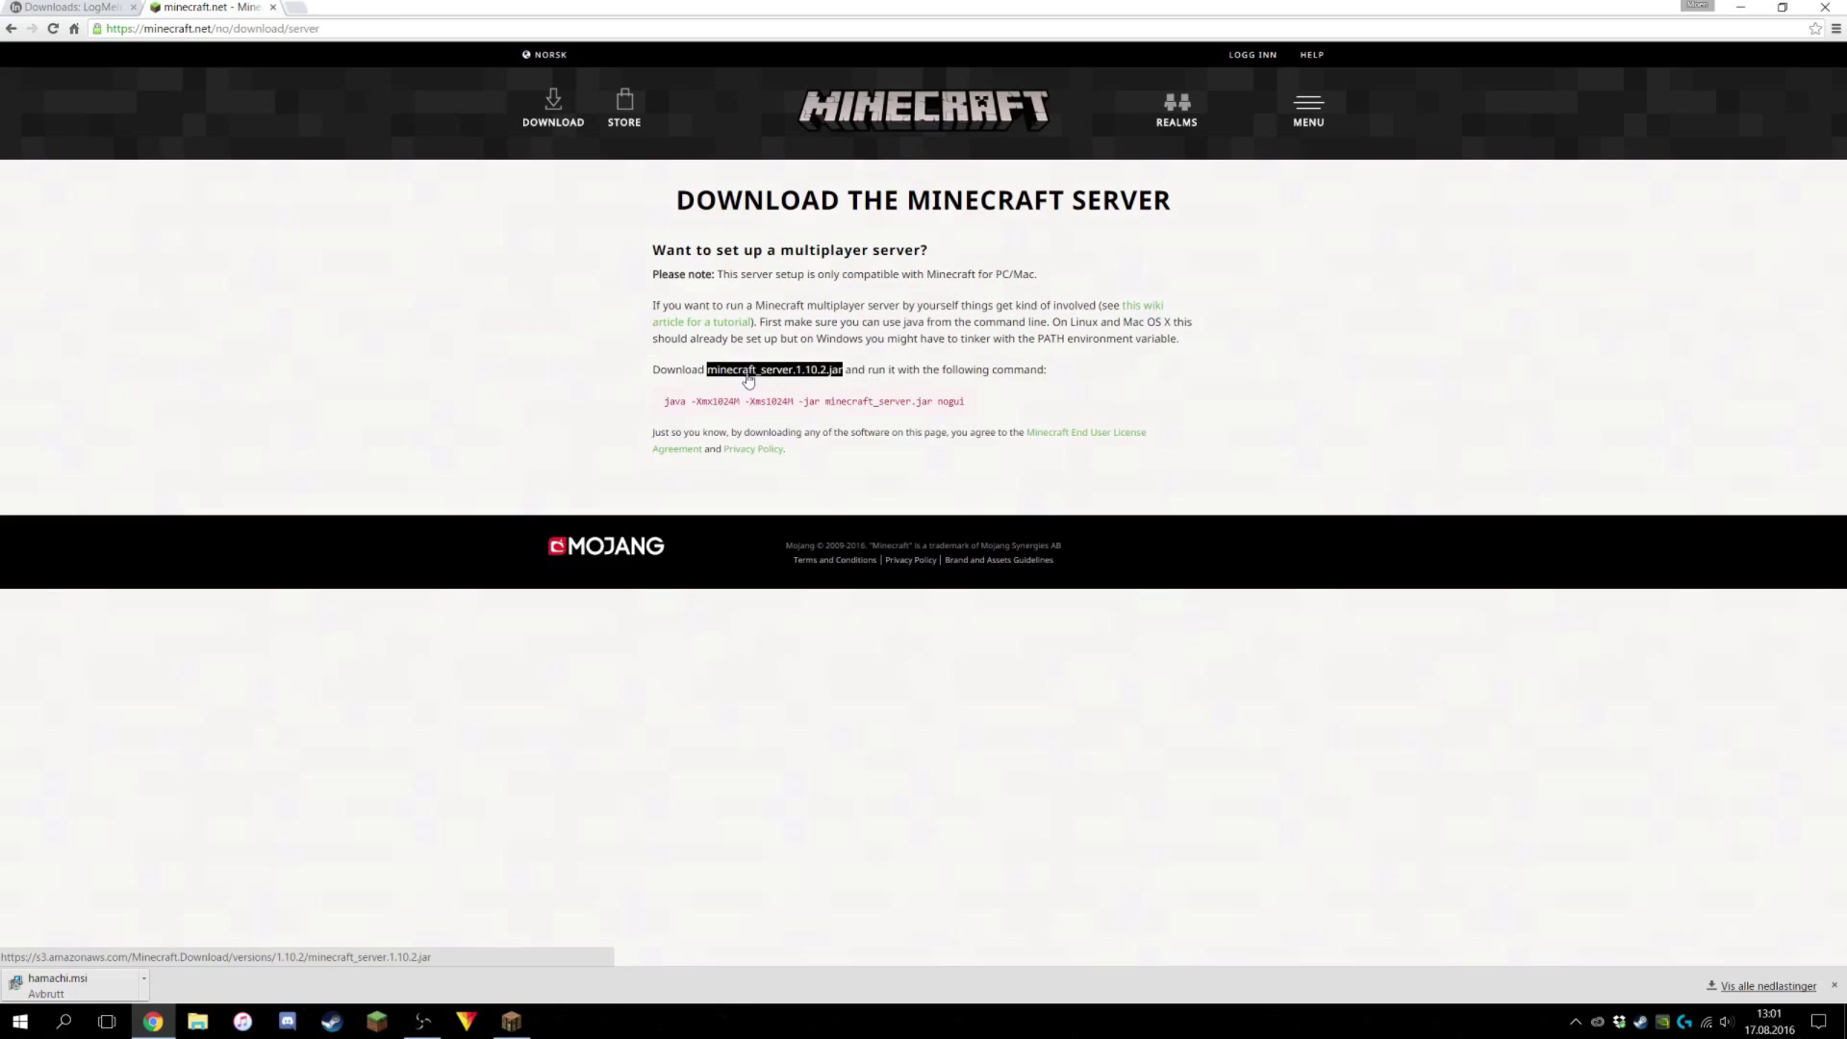
pyautogui.click(776, 380)
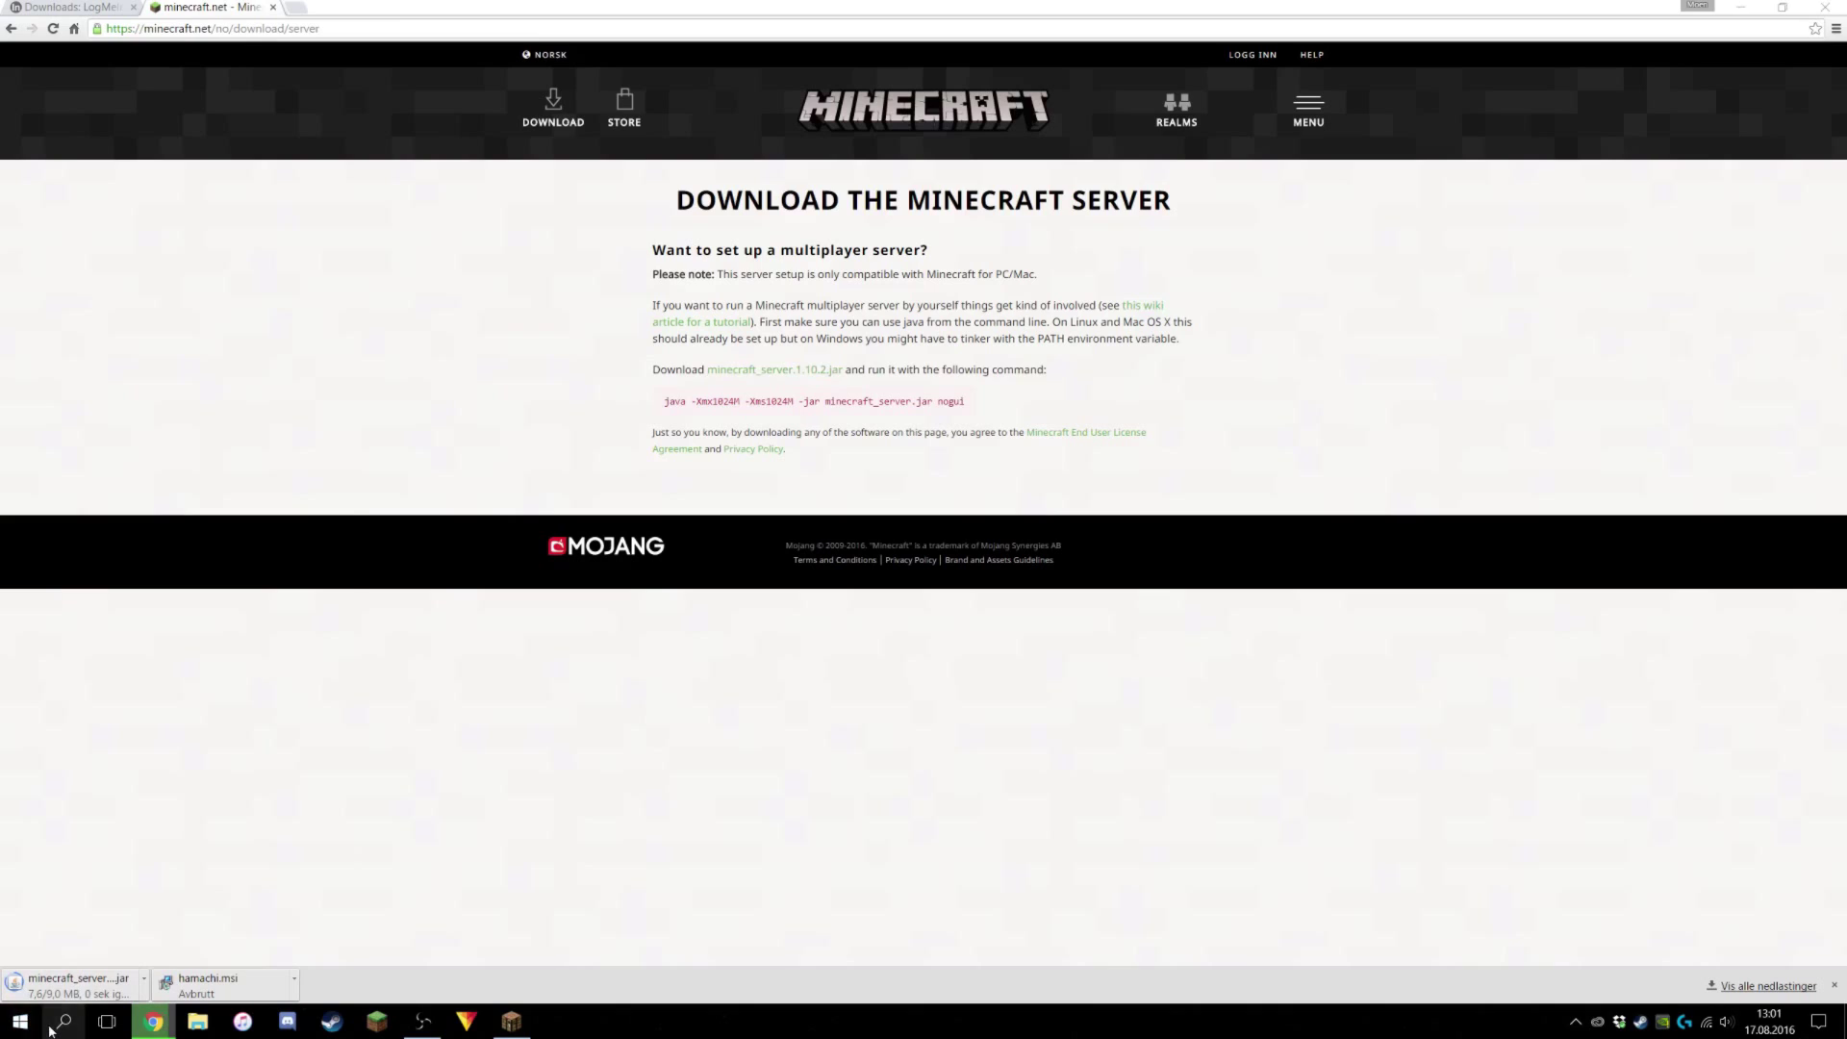
# Launch LogMeIn Hamachi from Windows search using 'logmein'.
pyautogui.click(17, 1022)
pyautogui.write('log')
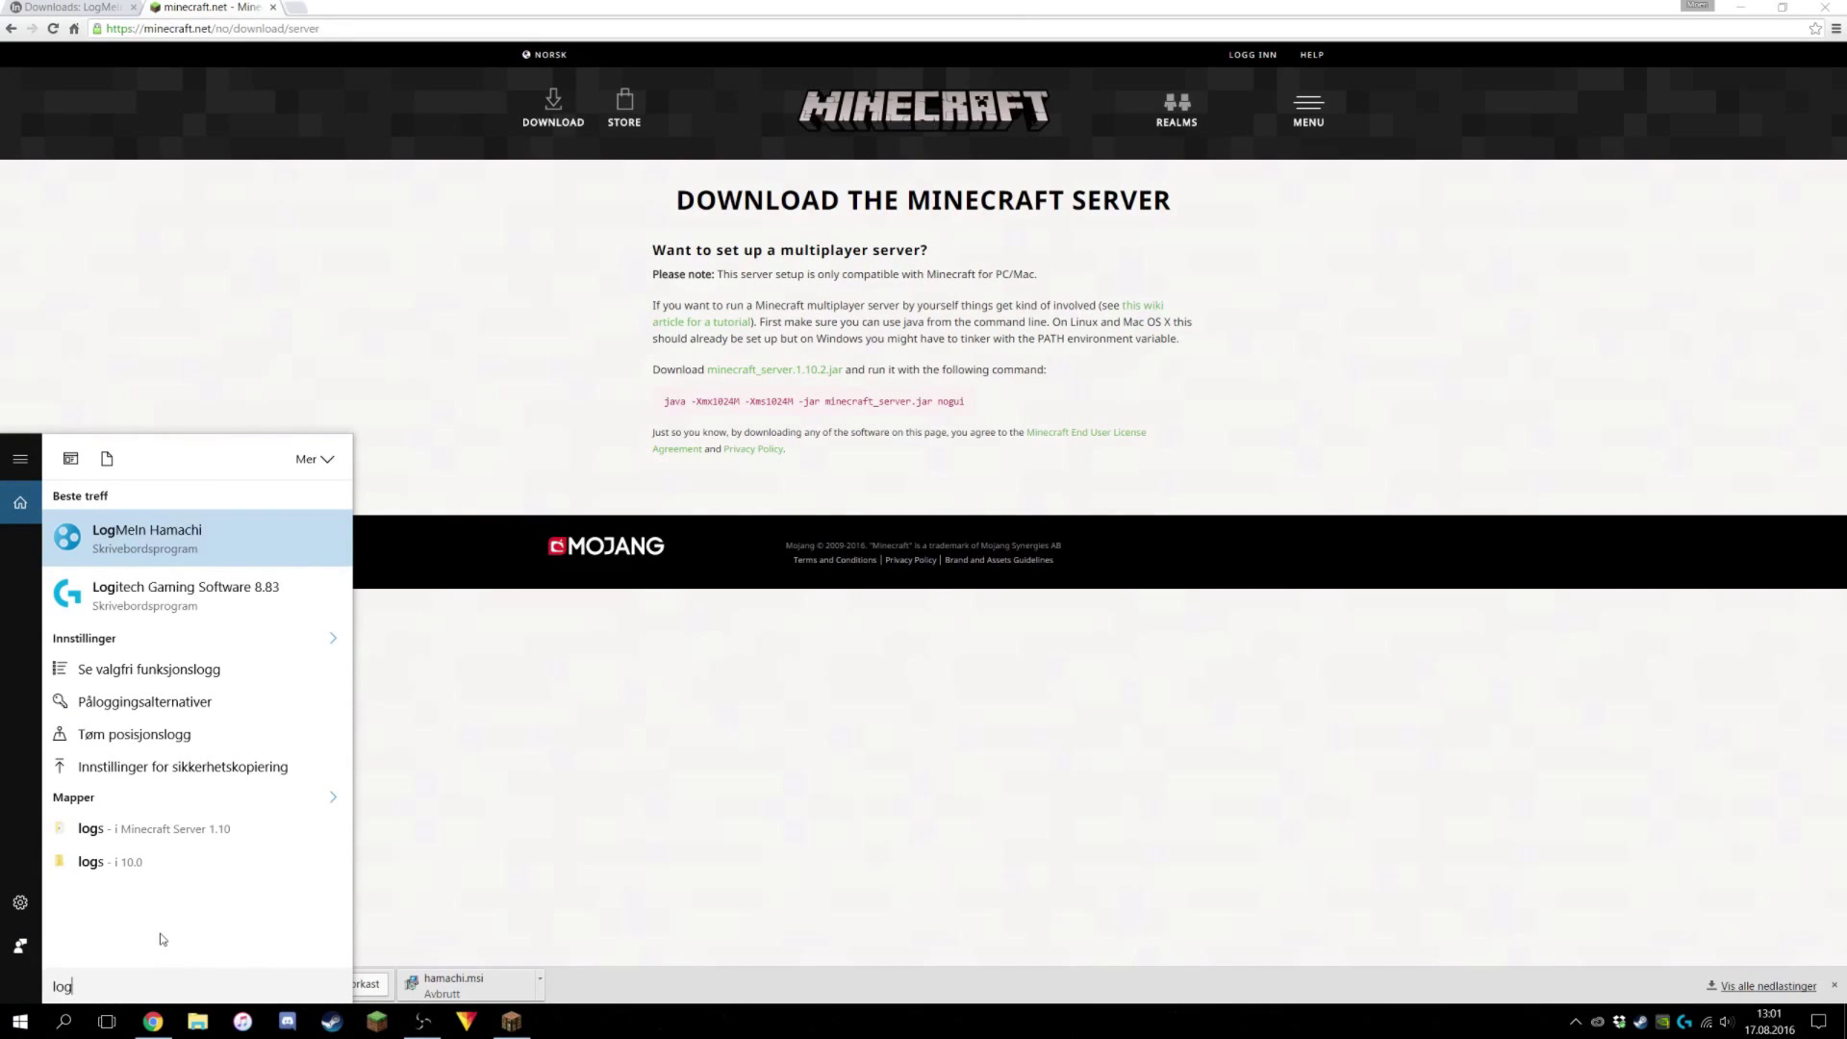
pyautogui.write('mein')
pyautogui.press('Return')
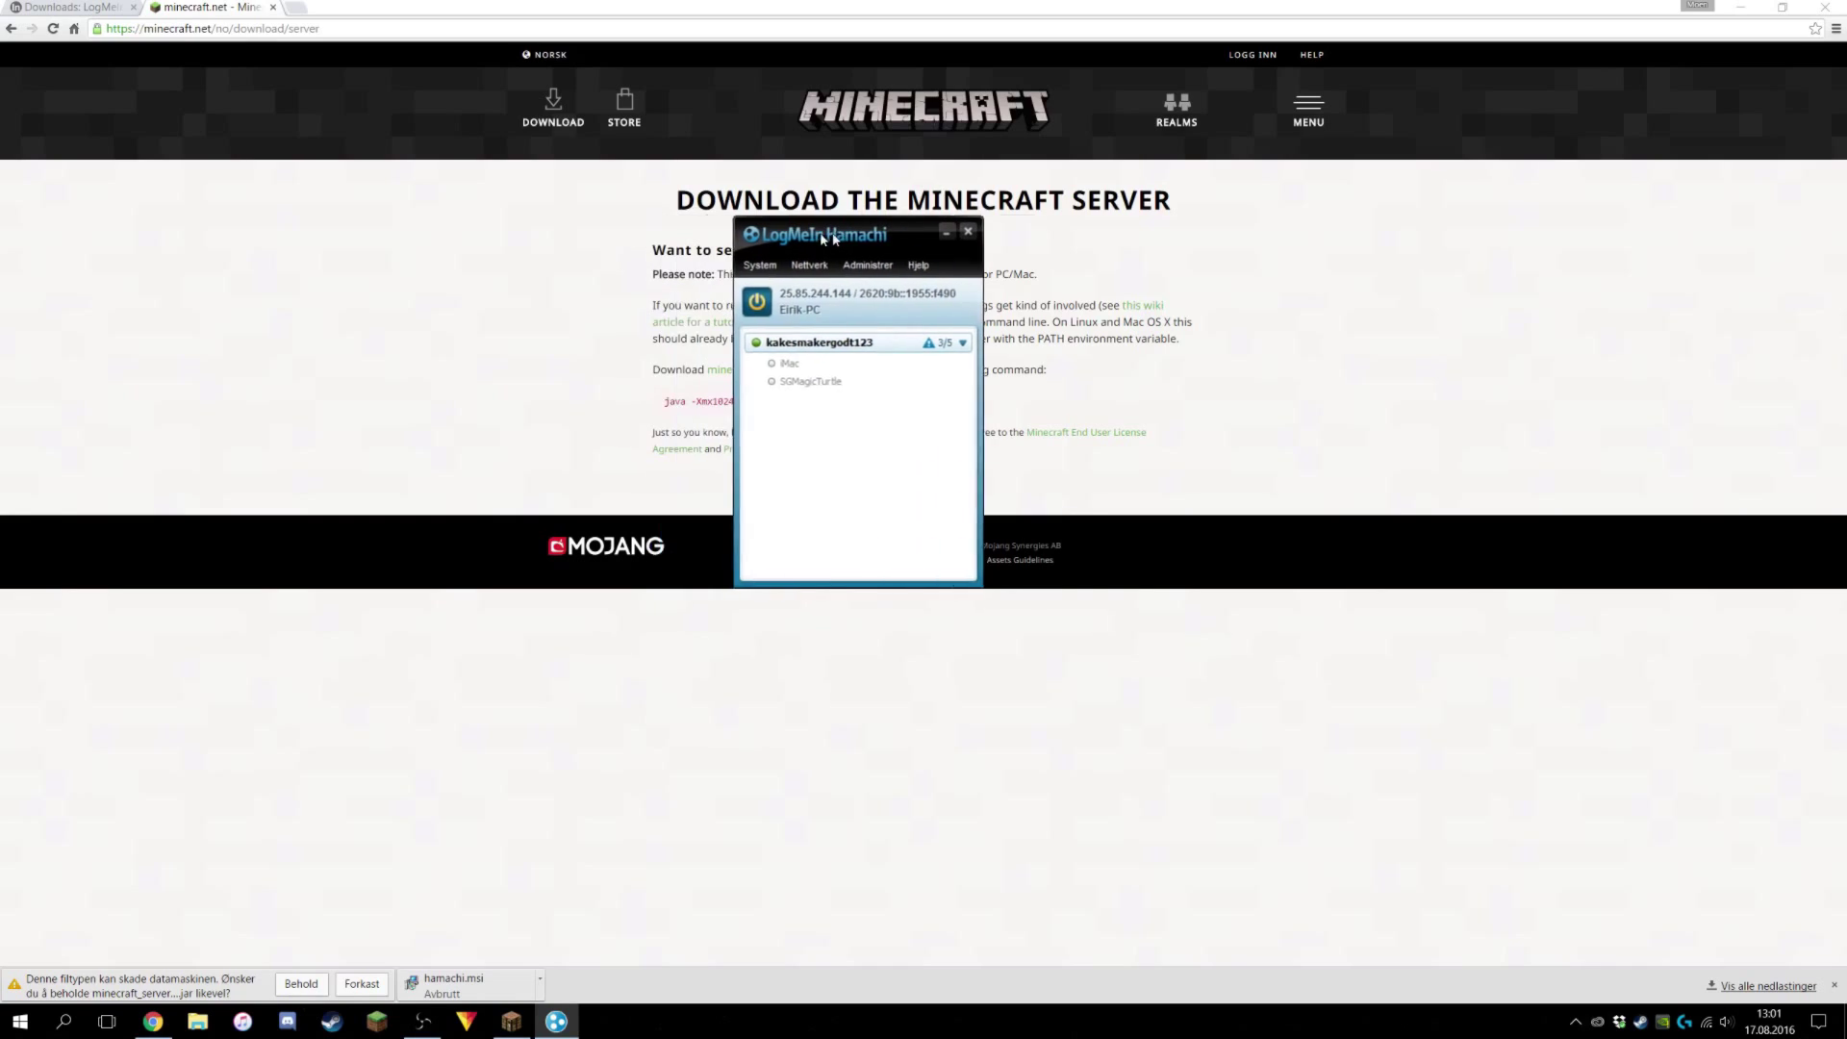
pyautogui.moveTo(834, 238); pyautogui.dragTo(941, 236)
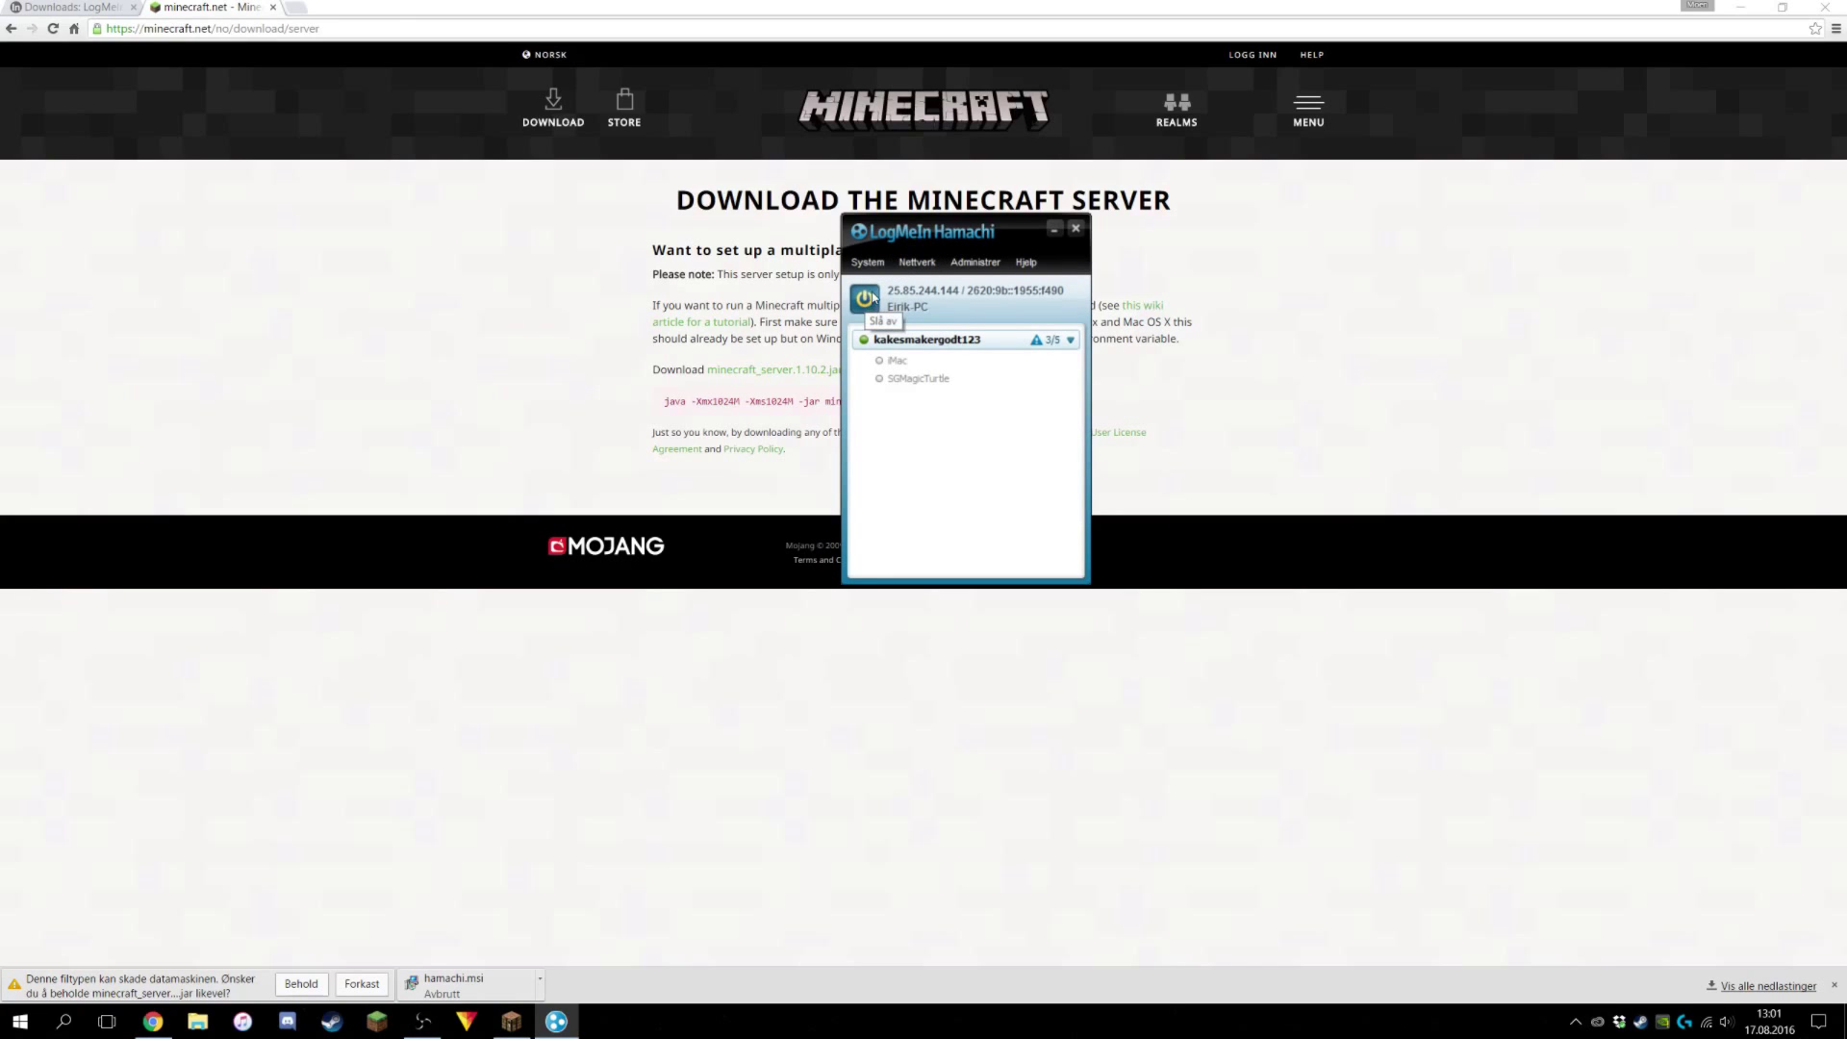
# Create the Hamachi network 'minecraft123cakeisgood' protected by a password.
pyautogui.click(917, 262)
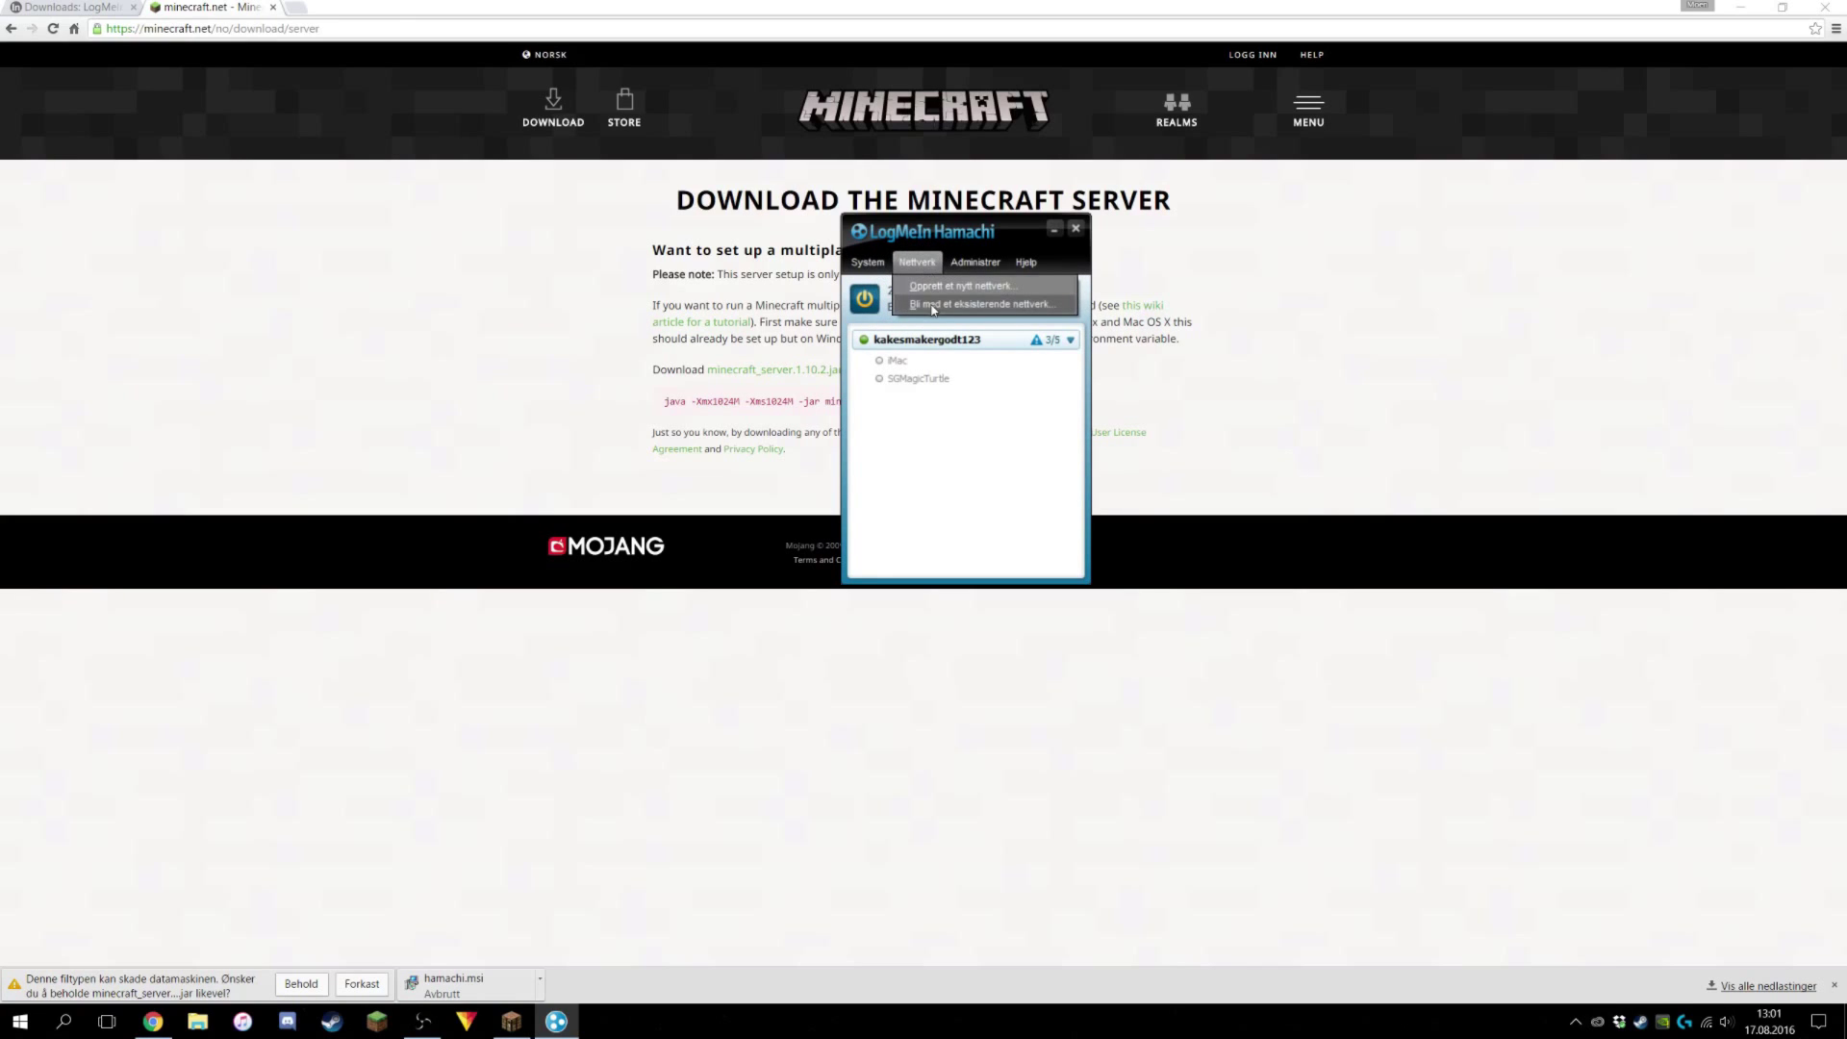
pyautogui.click(932, 288)
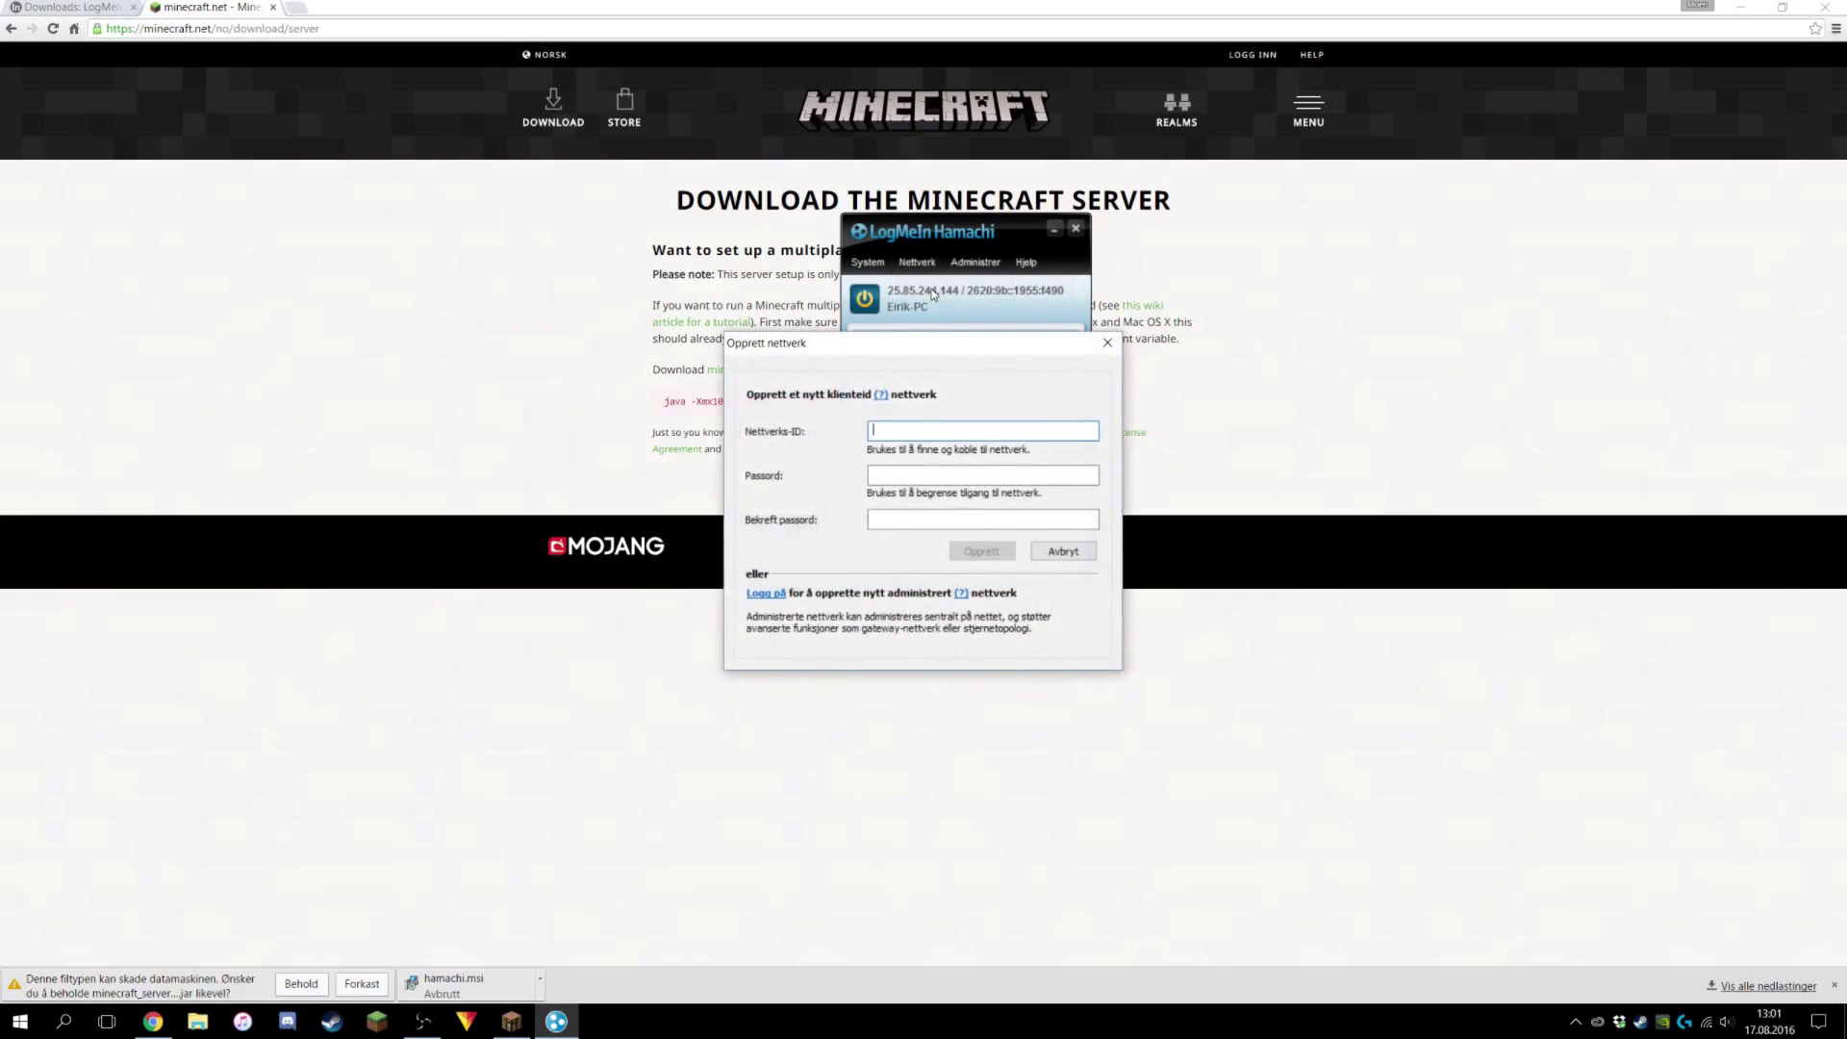
pyautogui.write('minecraft12')
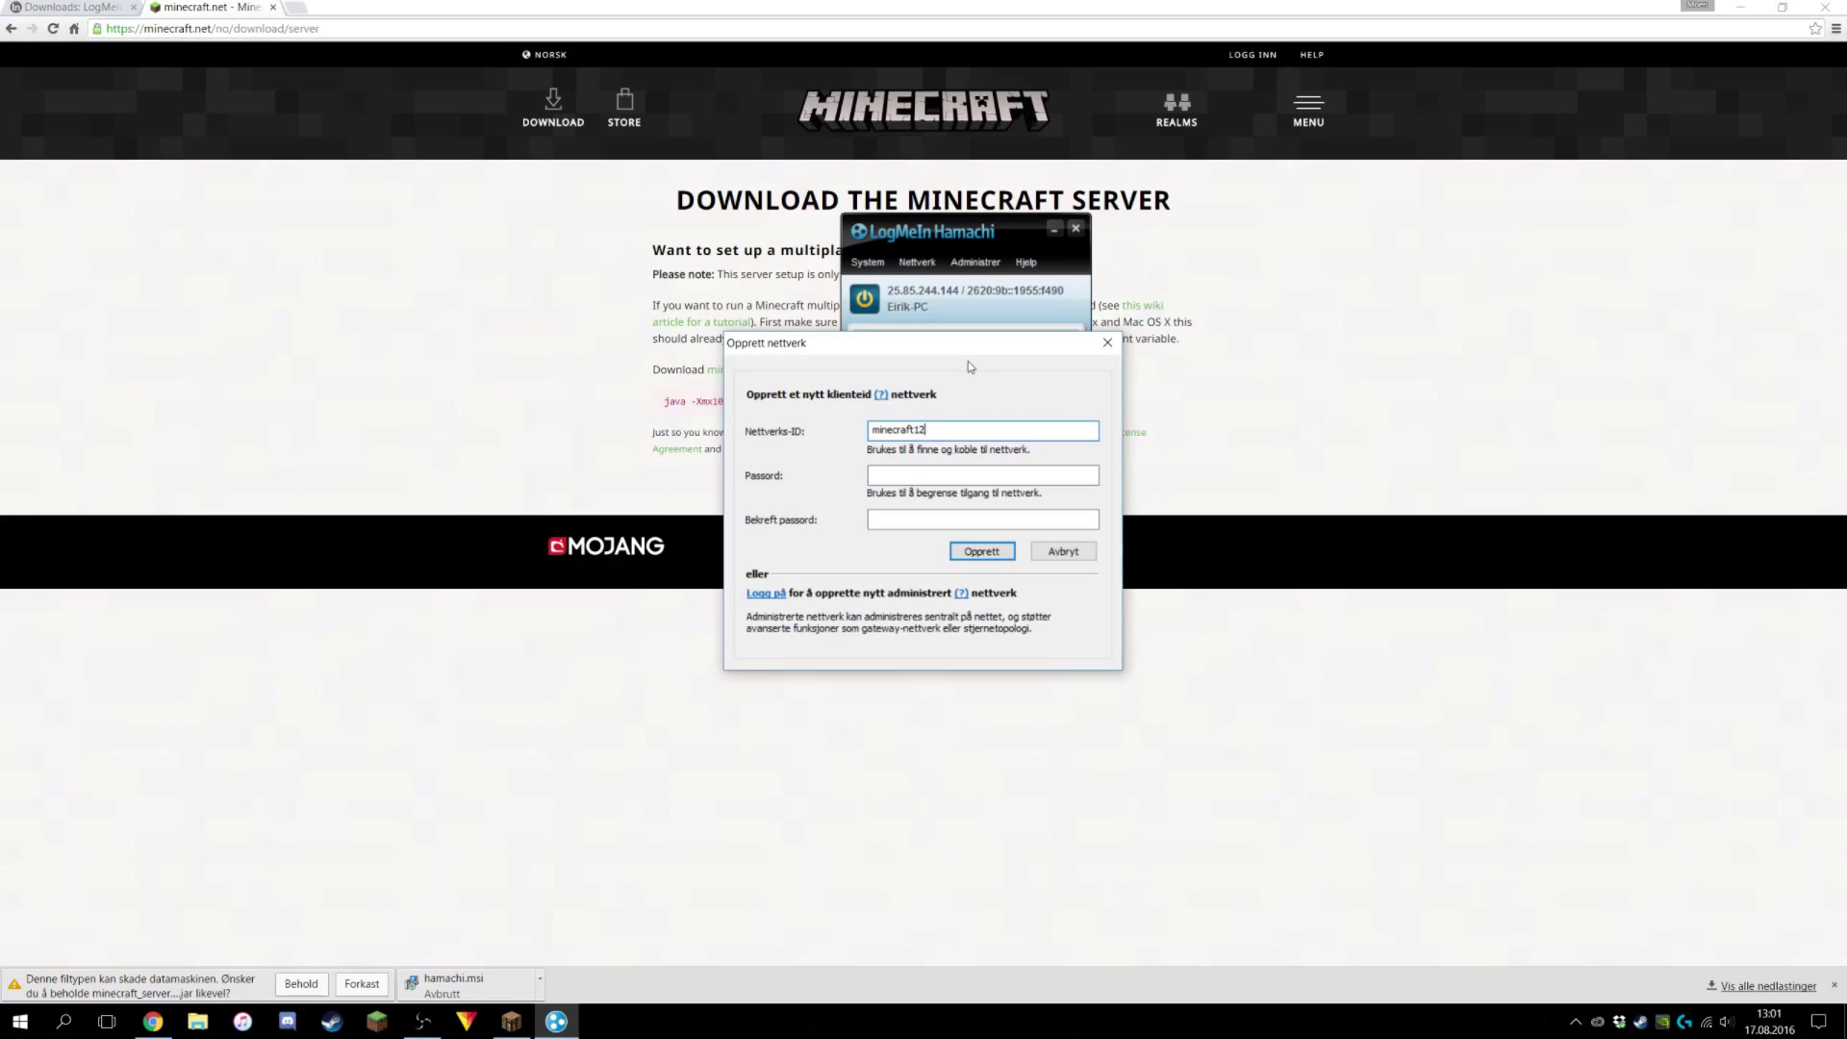
pyautogui.write('3cakeisgood')
pyautogui.click(893, 466)
pyautogui.write('123')
pyautogui.click(910, 521)
pyautogui.write('1')
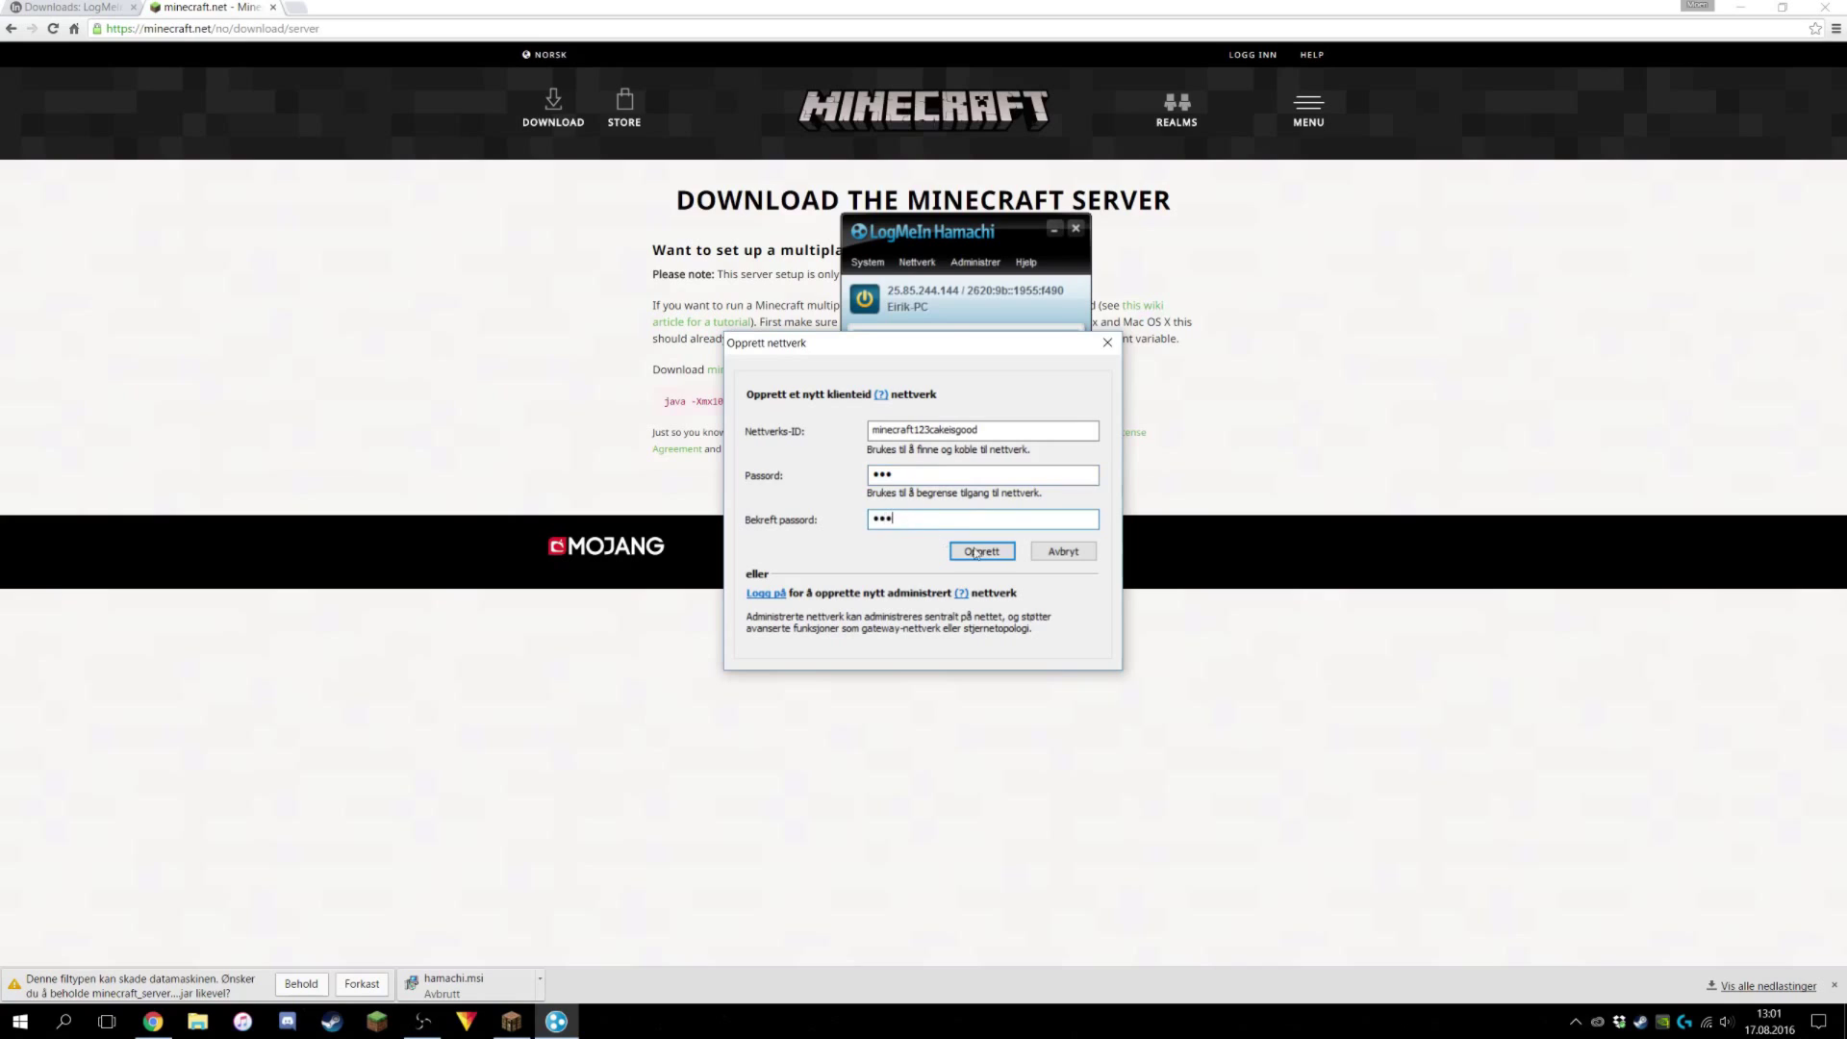
pyautogui.write('23')
pyautogui.click(977, 553)
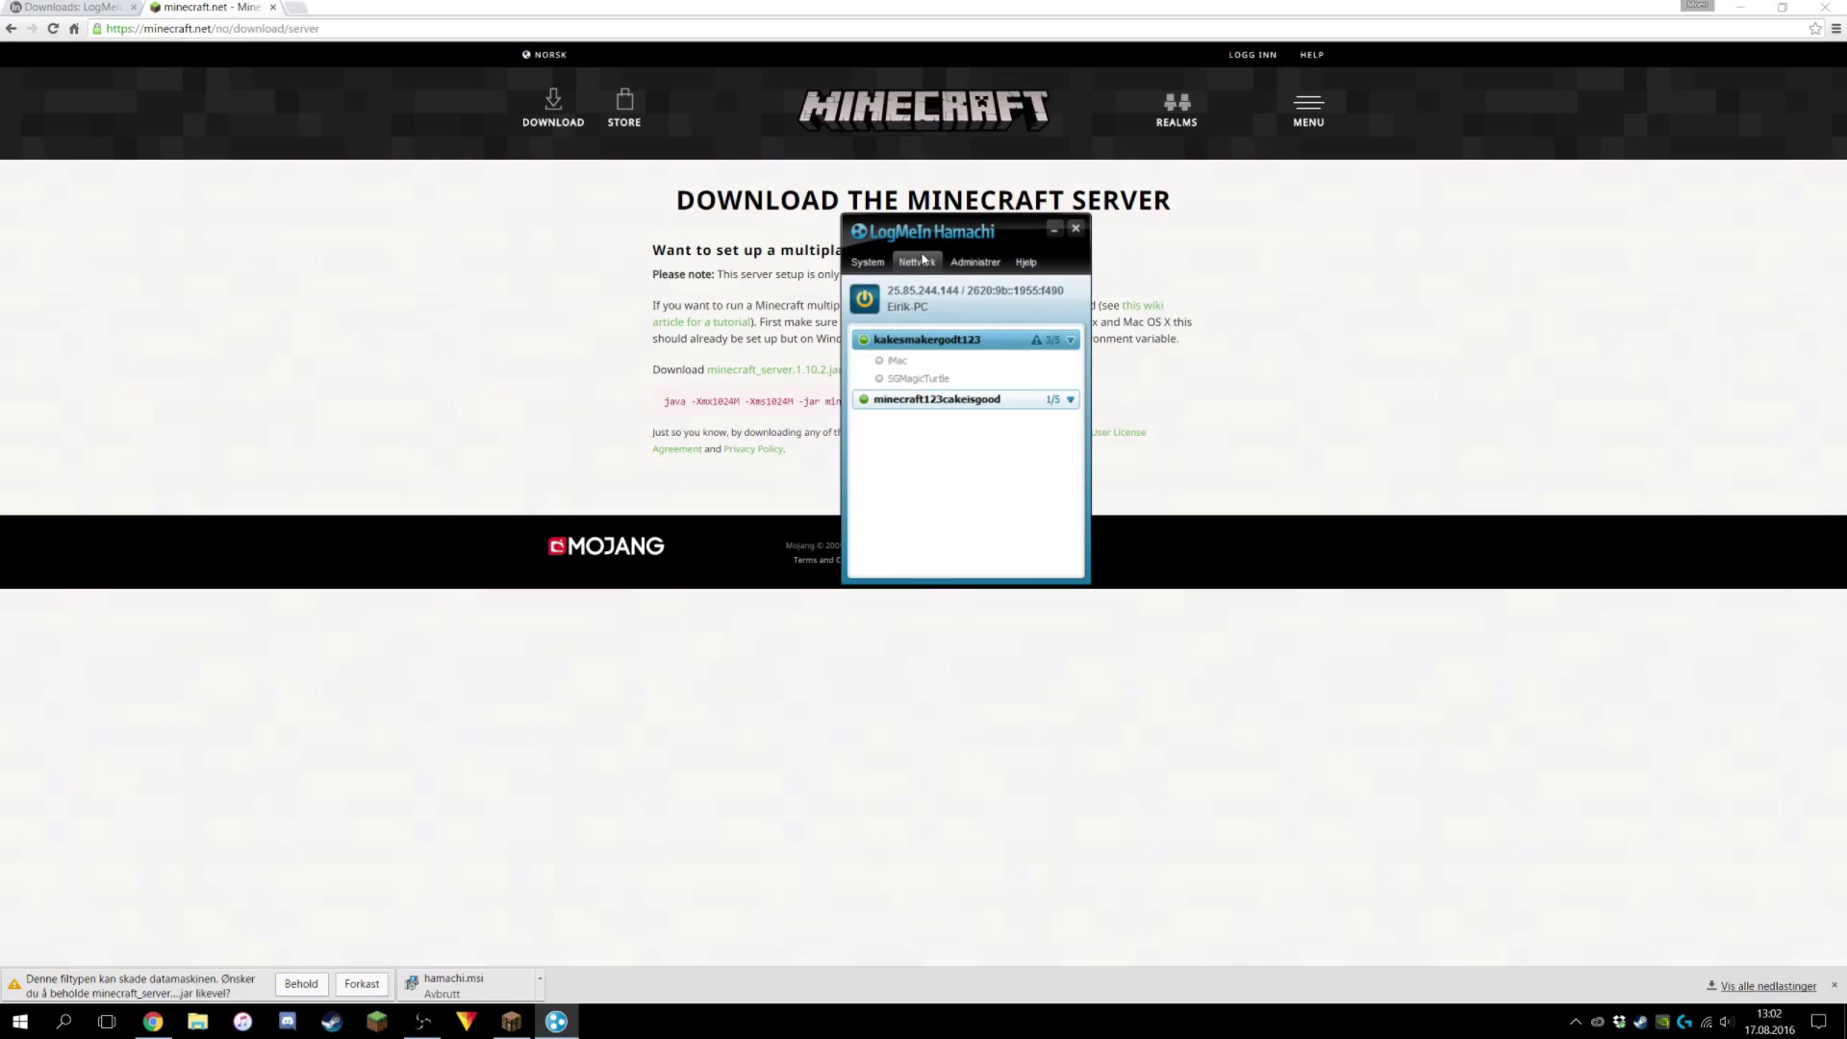
pyautogui.click(921, 260)
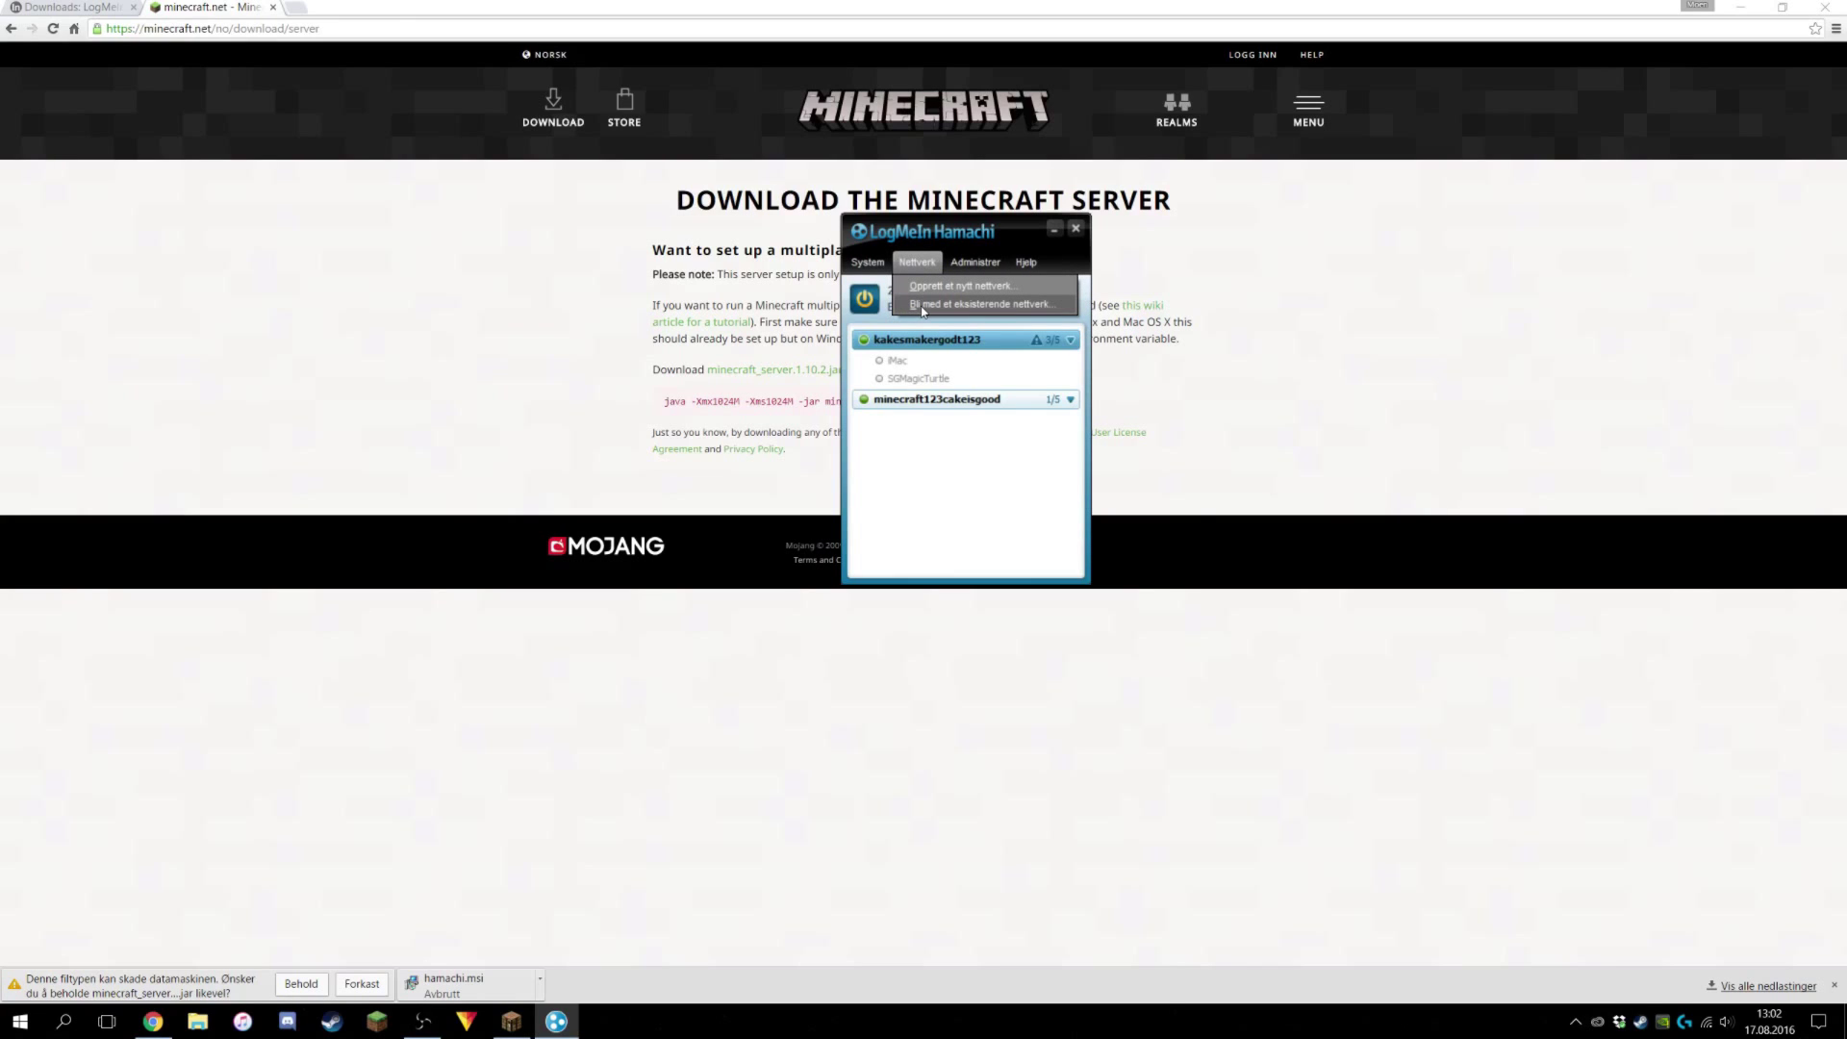
# Dismiss Hamachi's join-existing-network form, then keep the server jar despite Chrome's harmful-file warning.
pyautogui.click(925, 306)
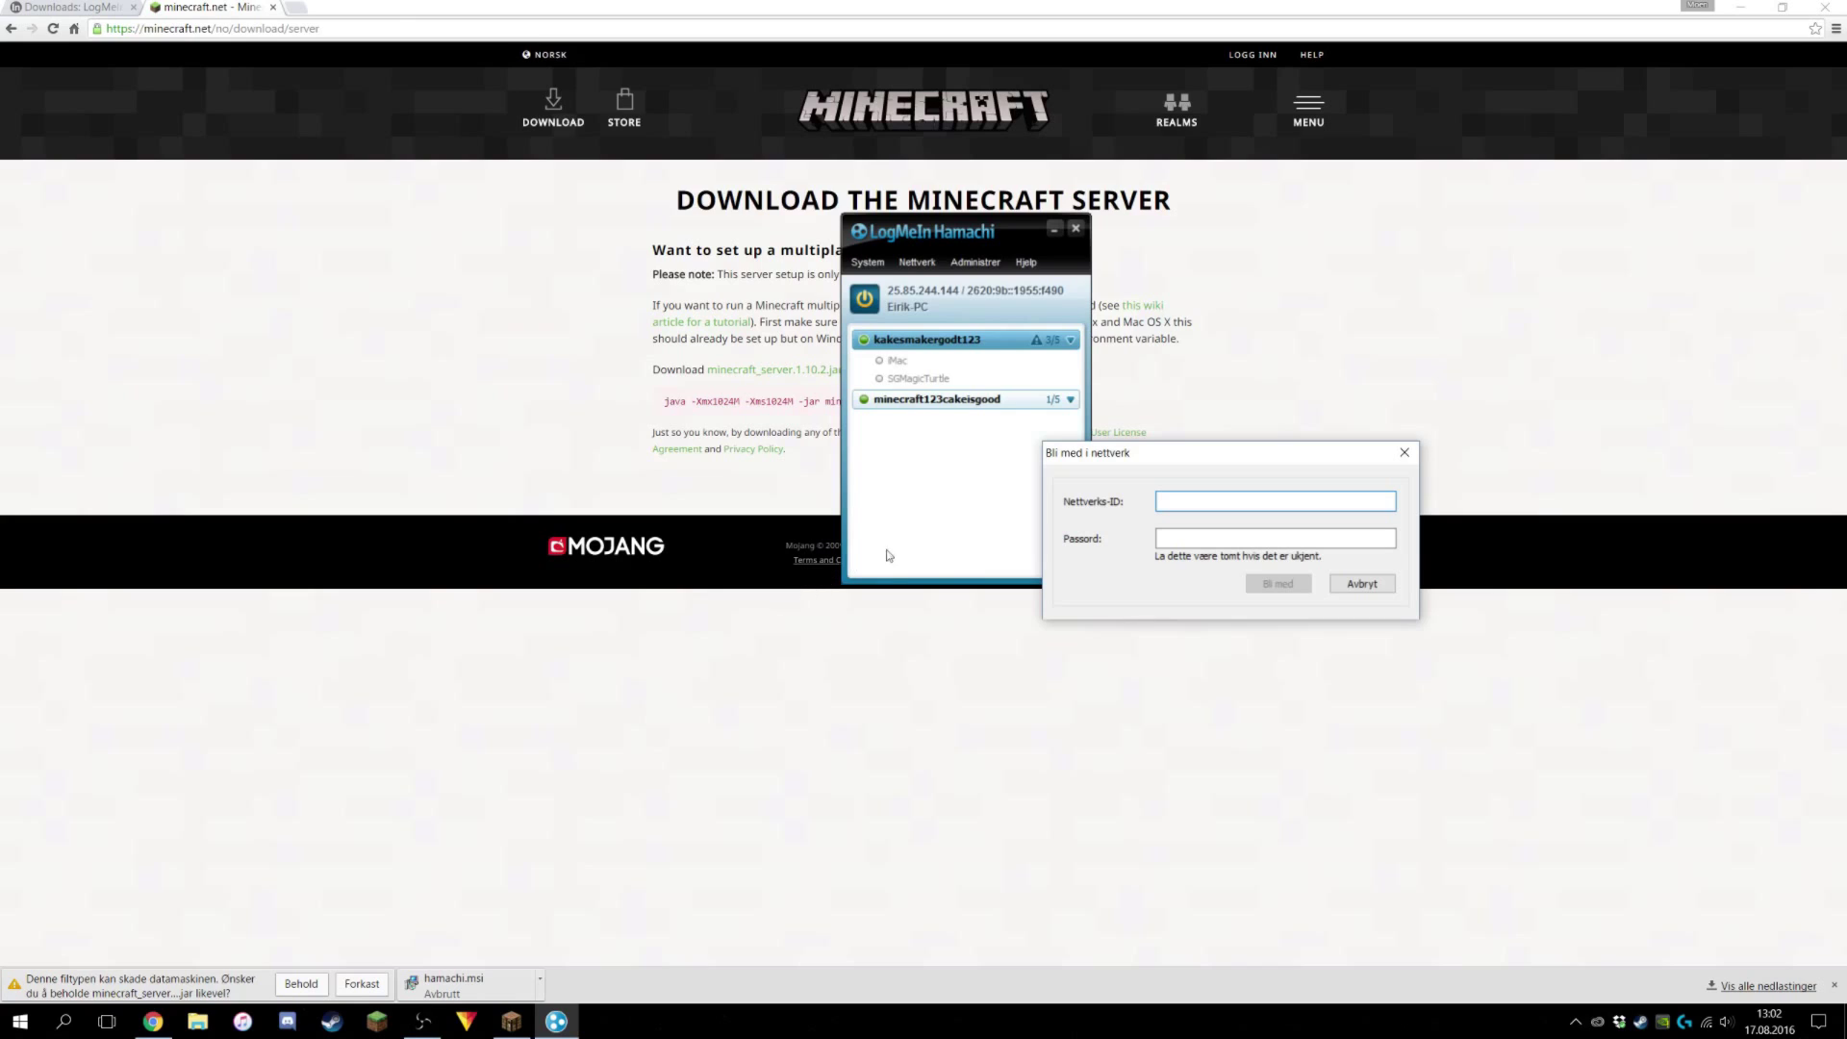
pyautogui.click(1189, 540)
pyautogui.click(1362, 584)
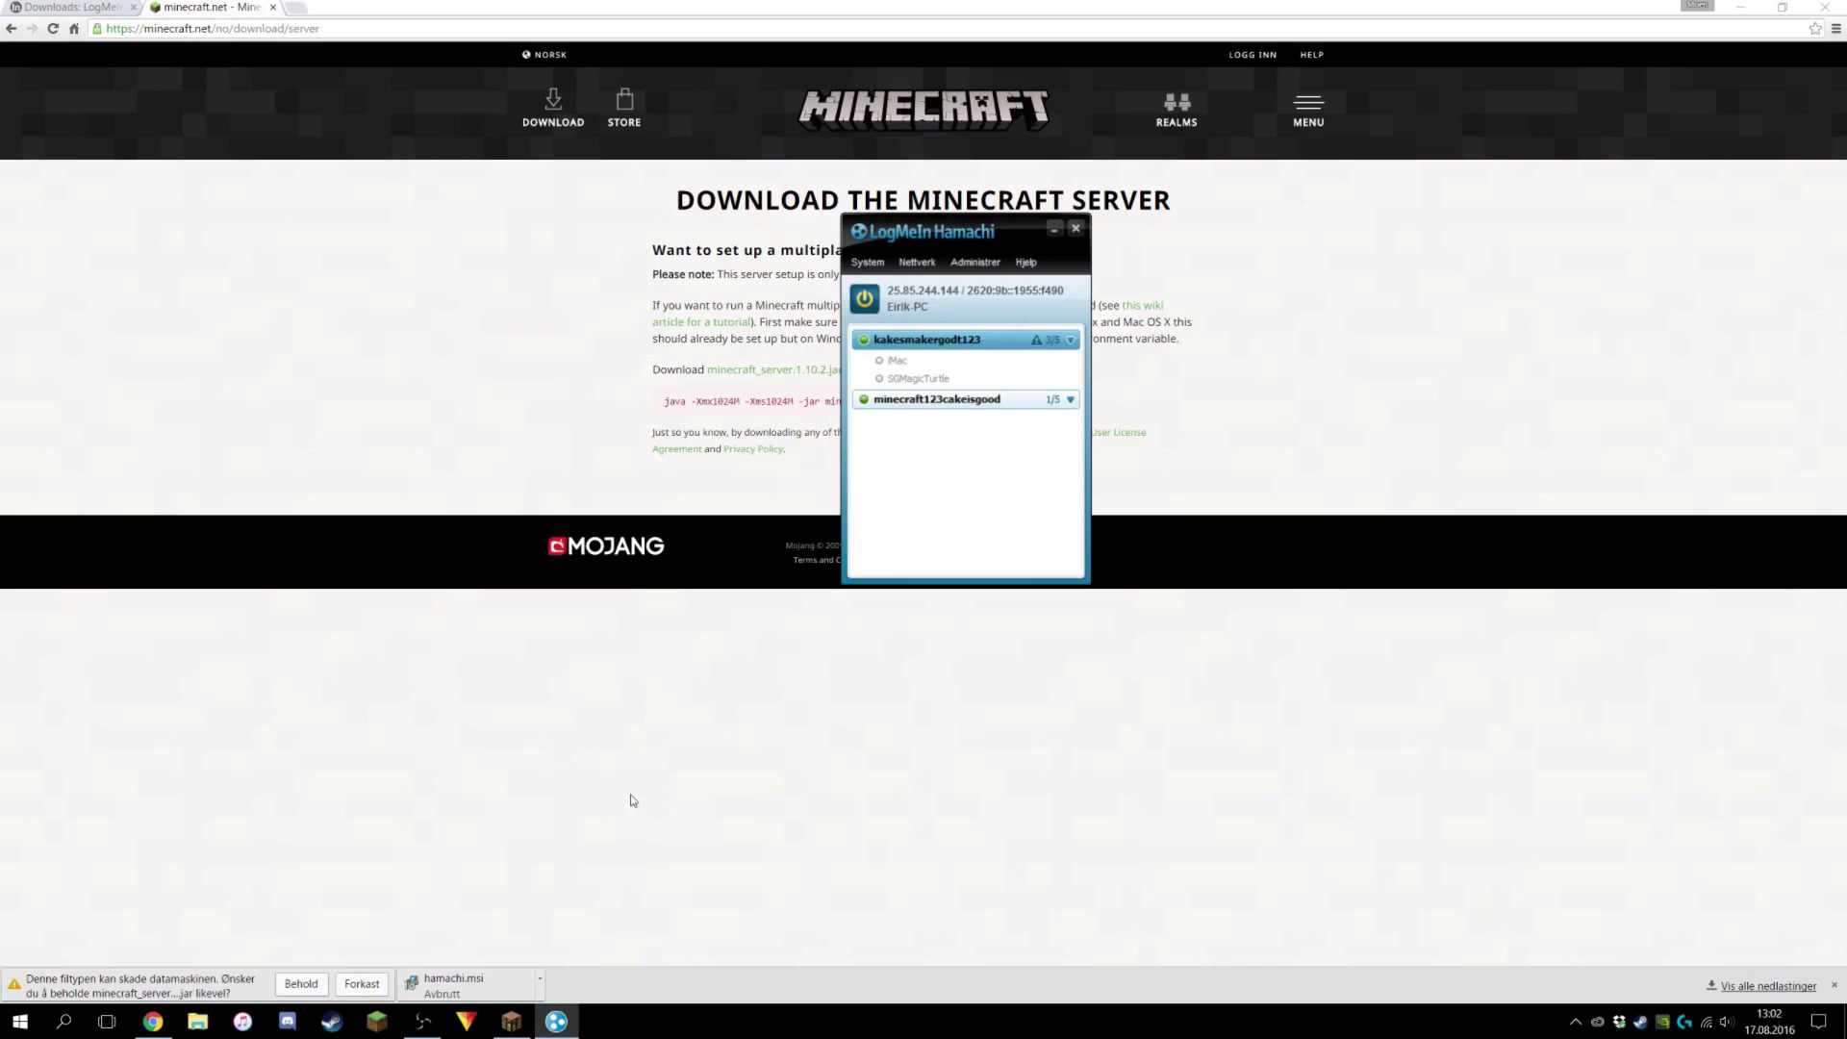
pyautogui.click(632, 801)
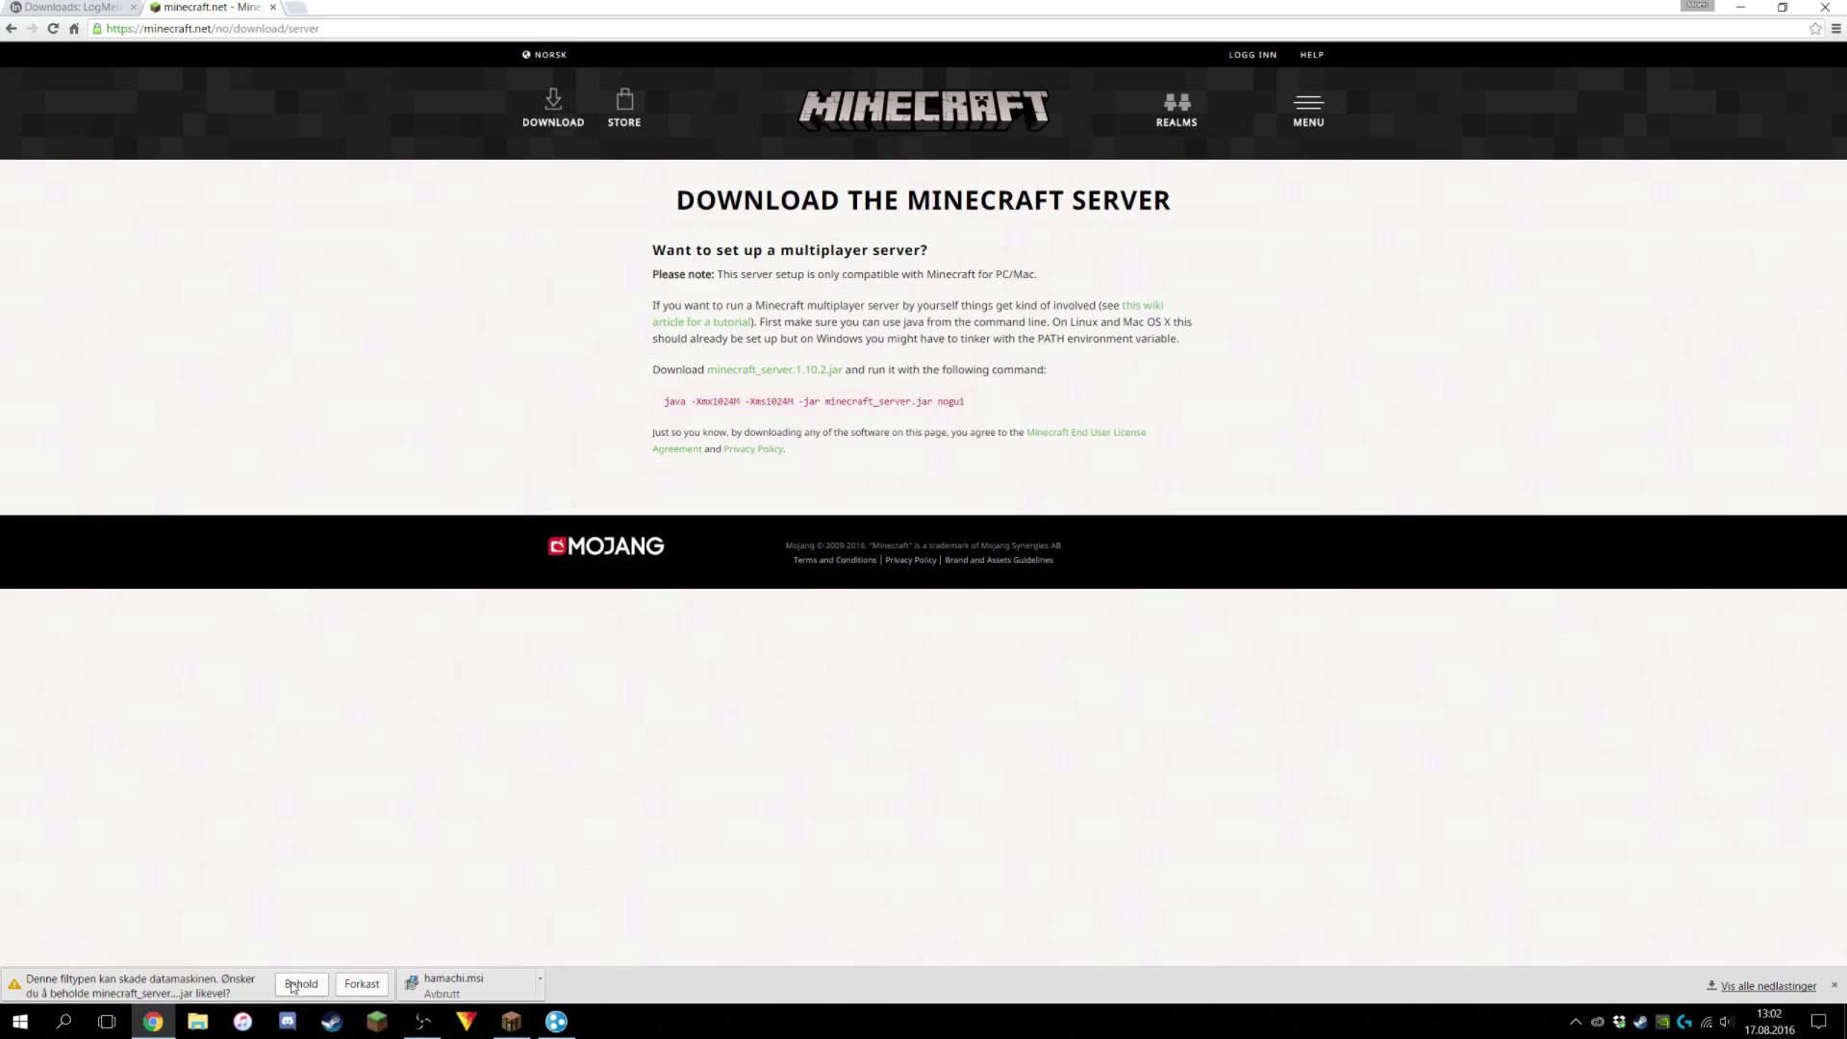
pyautogui.click(298, 983)
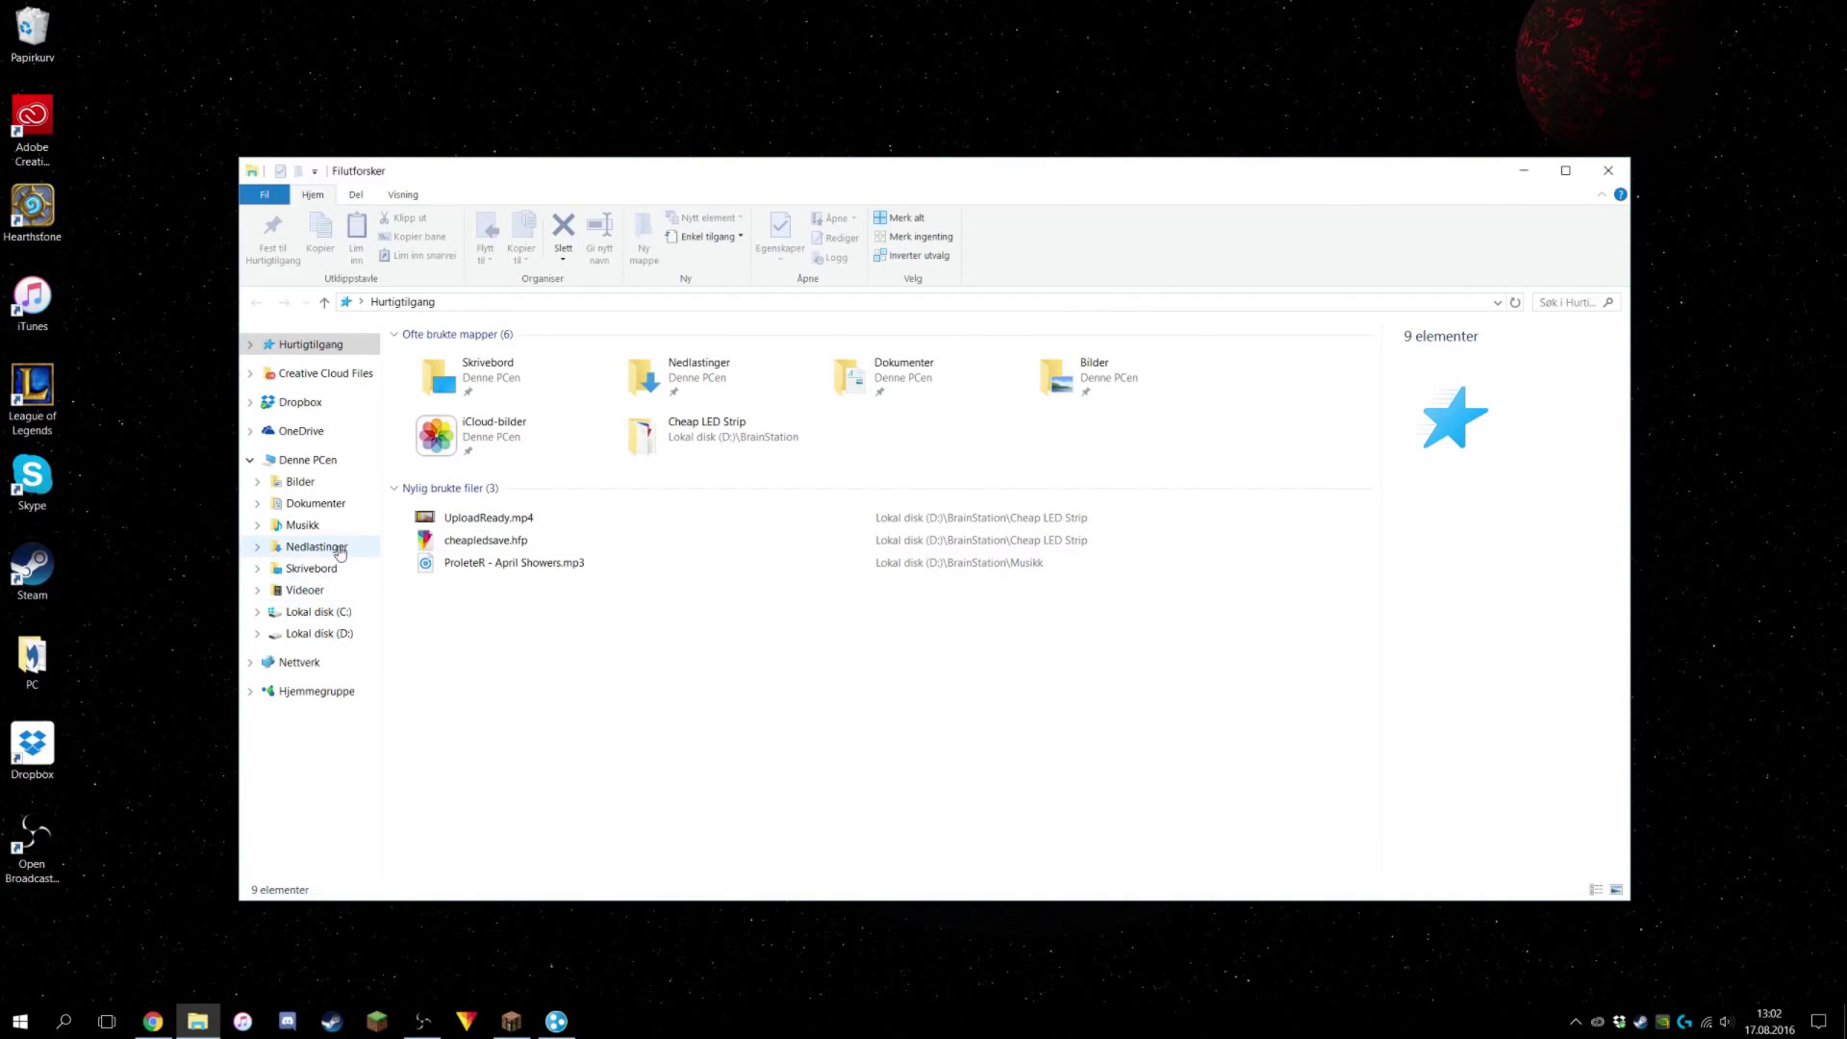
# Move minecraft_server.1.10.2.jar from Nedlastinger into a new desktop folder named minecraftserver.
pyautogui.click(338, 551)
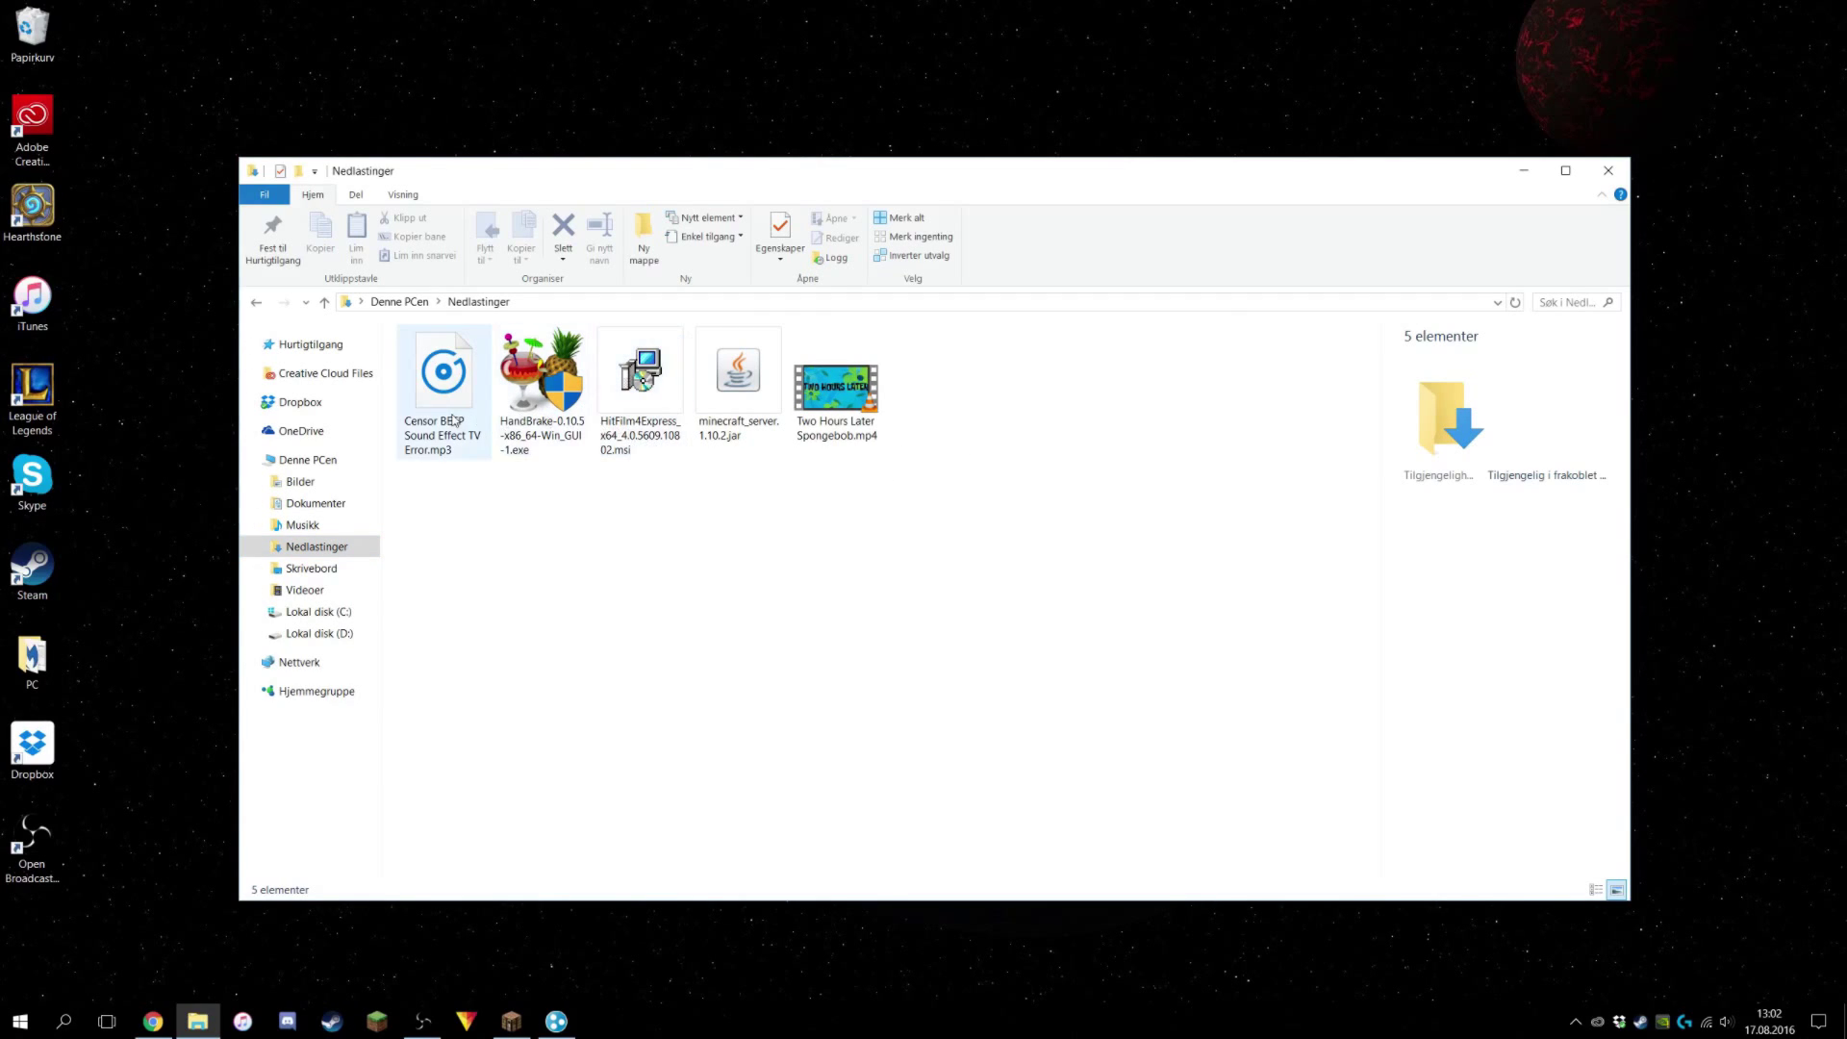
pyautogui.click(743, 402)
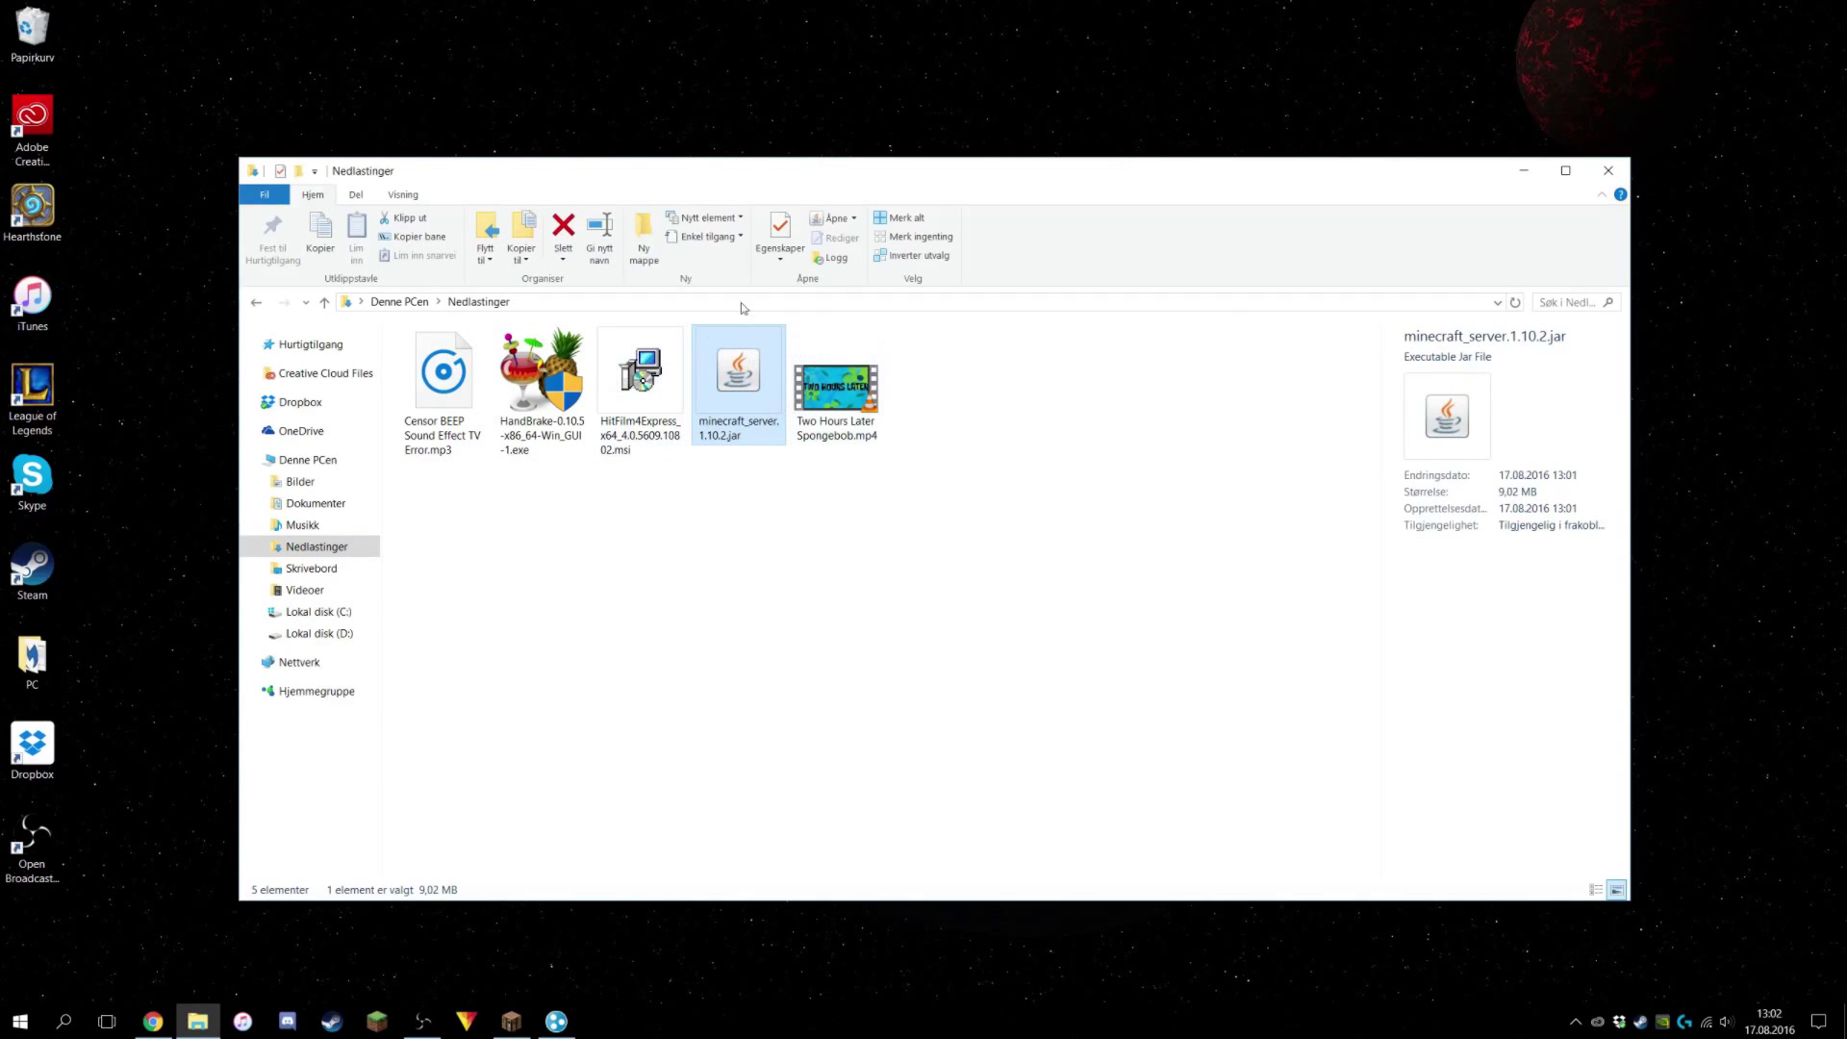
pyautogui.rightClick(133, 811)
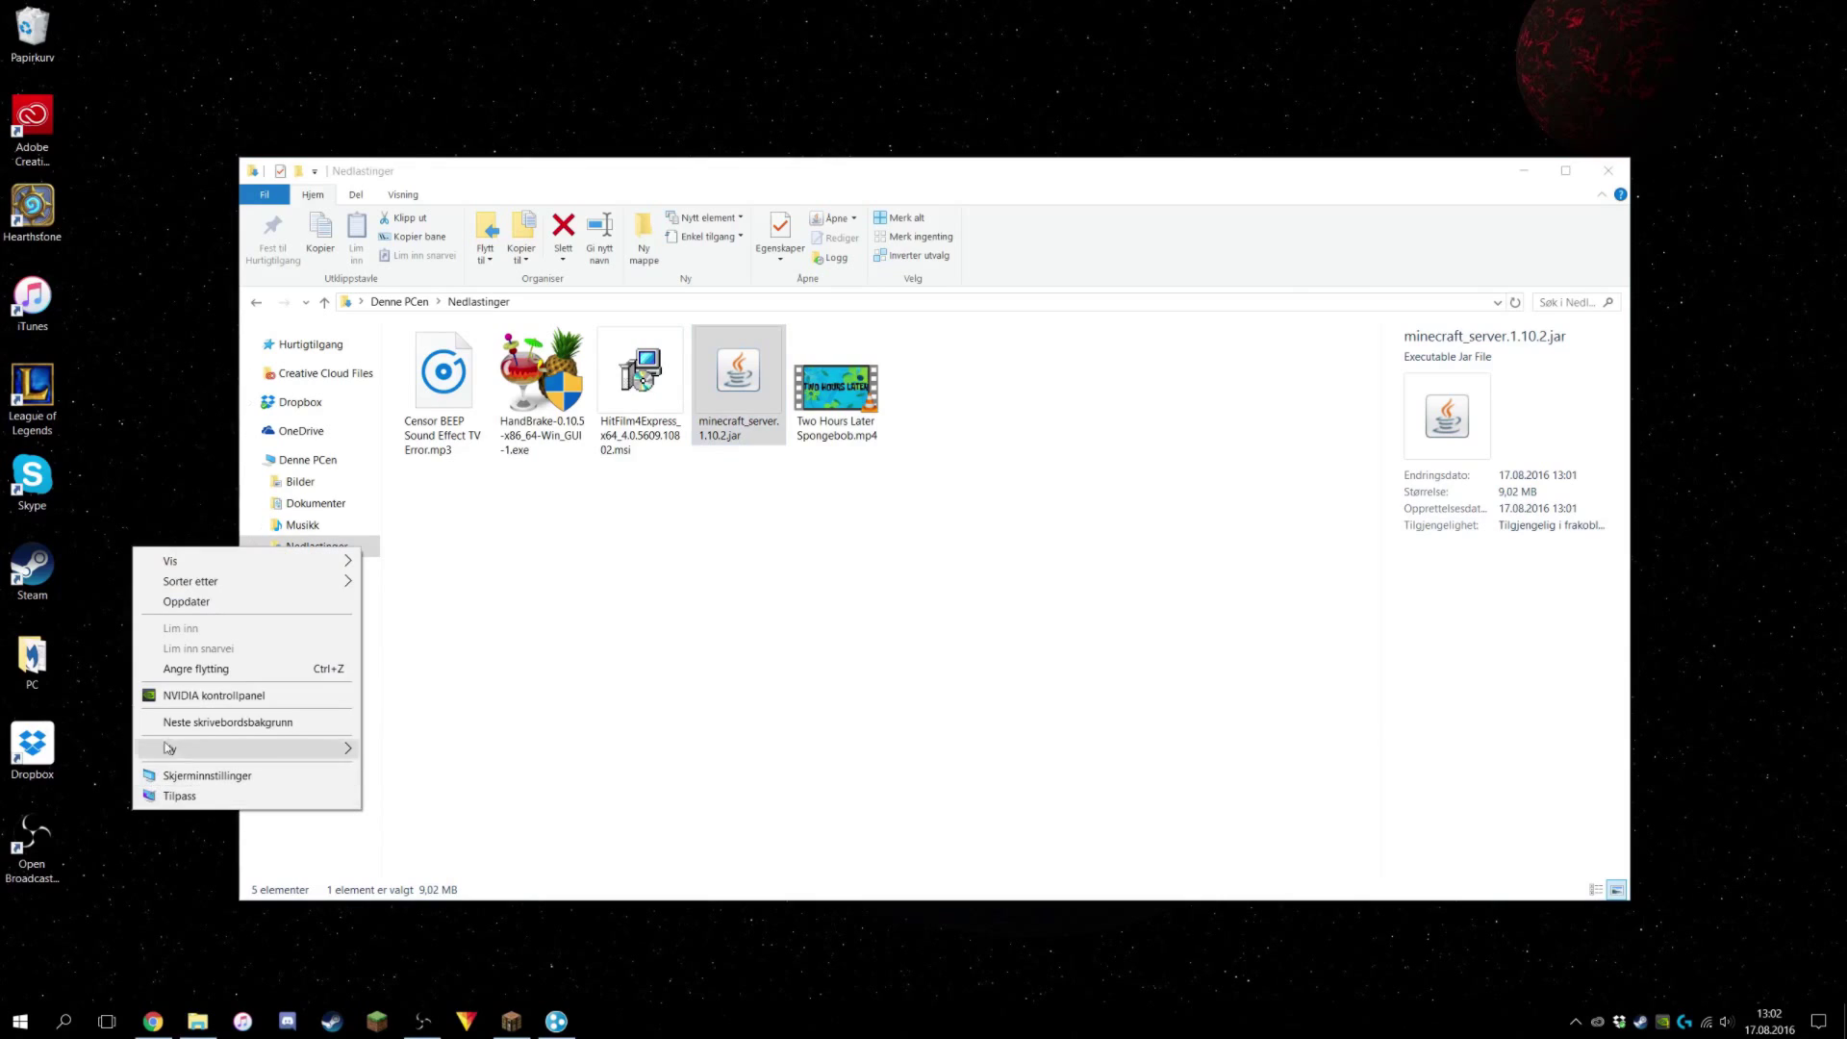
pyautogui.moveTo(209, 746)
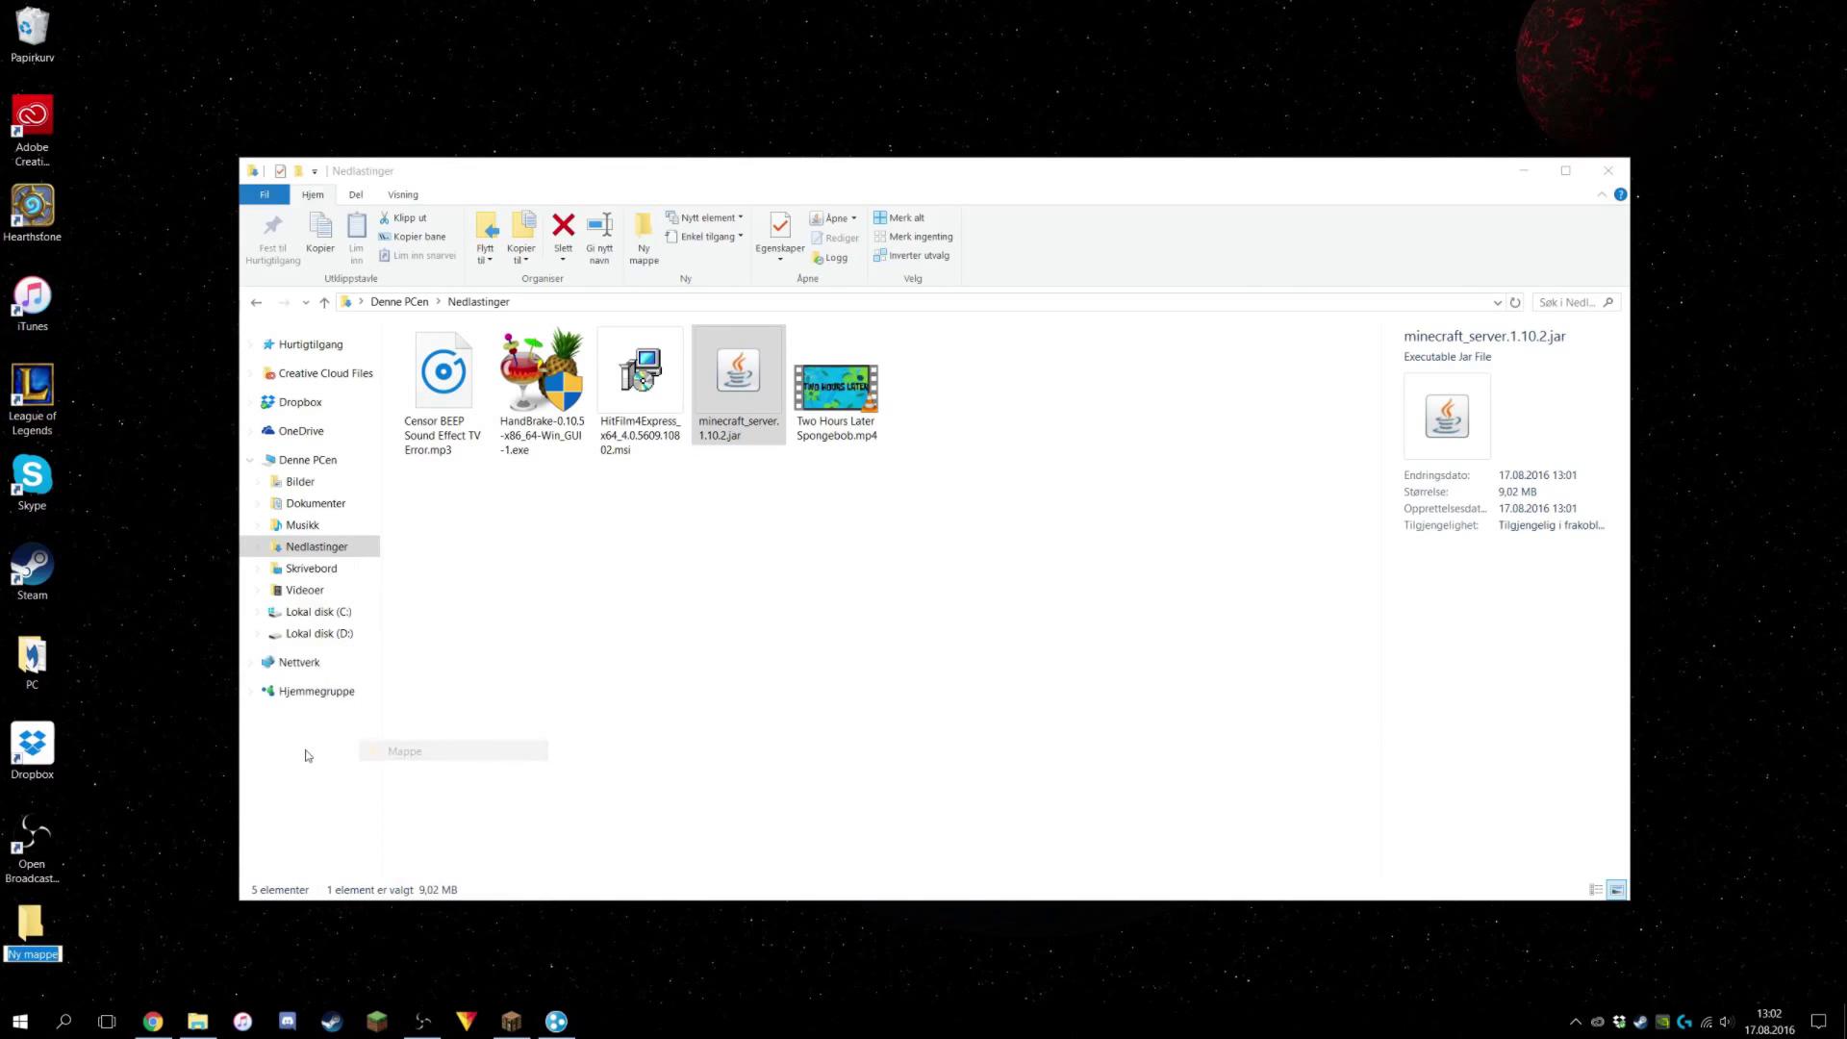
pyautogui.click(389, 752)
pyautogui.write('m')
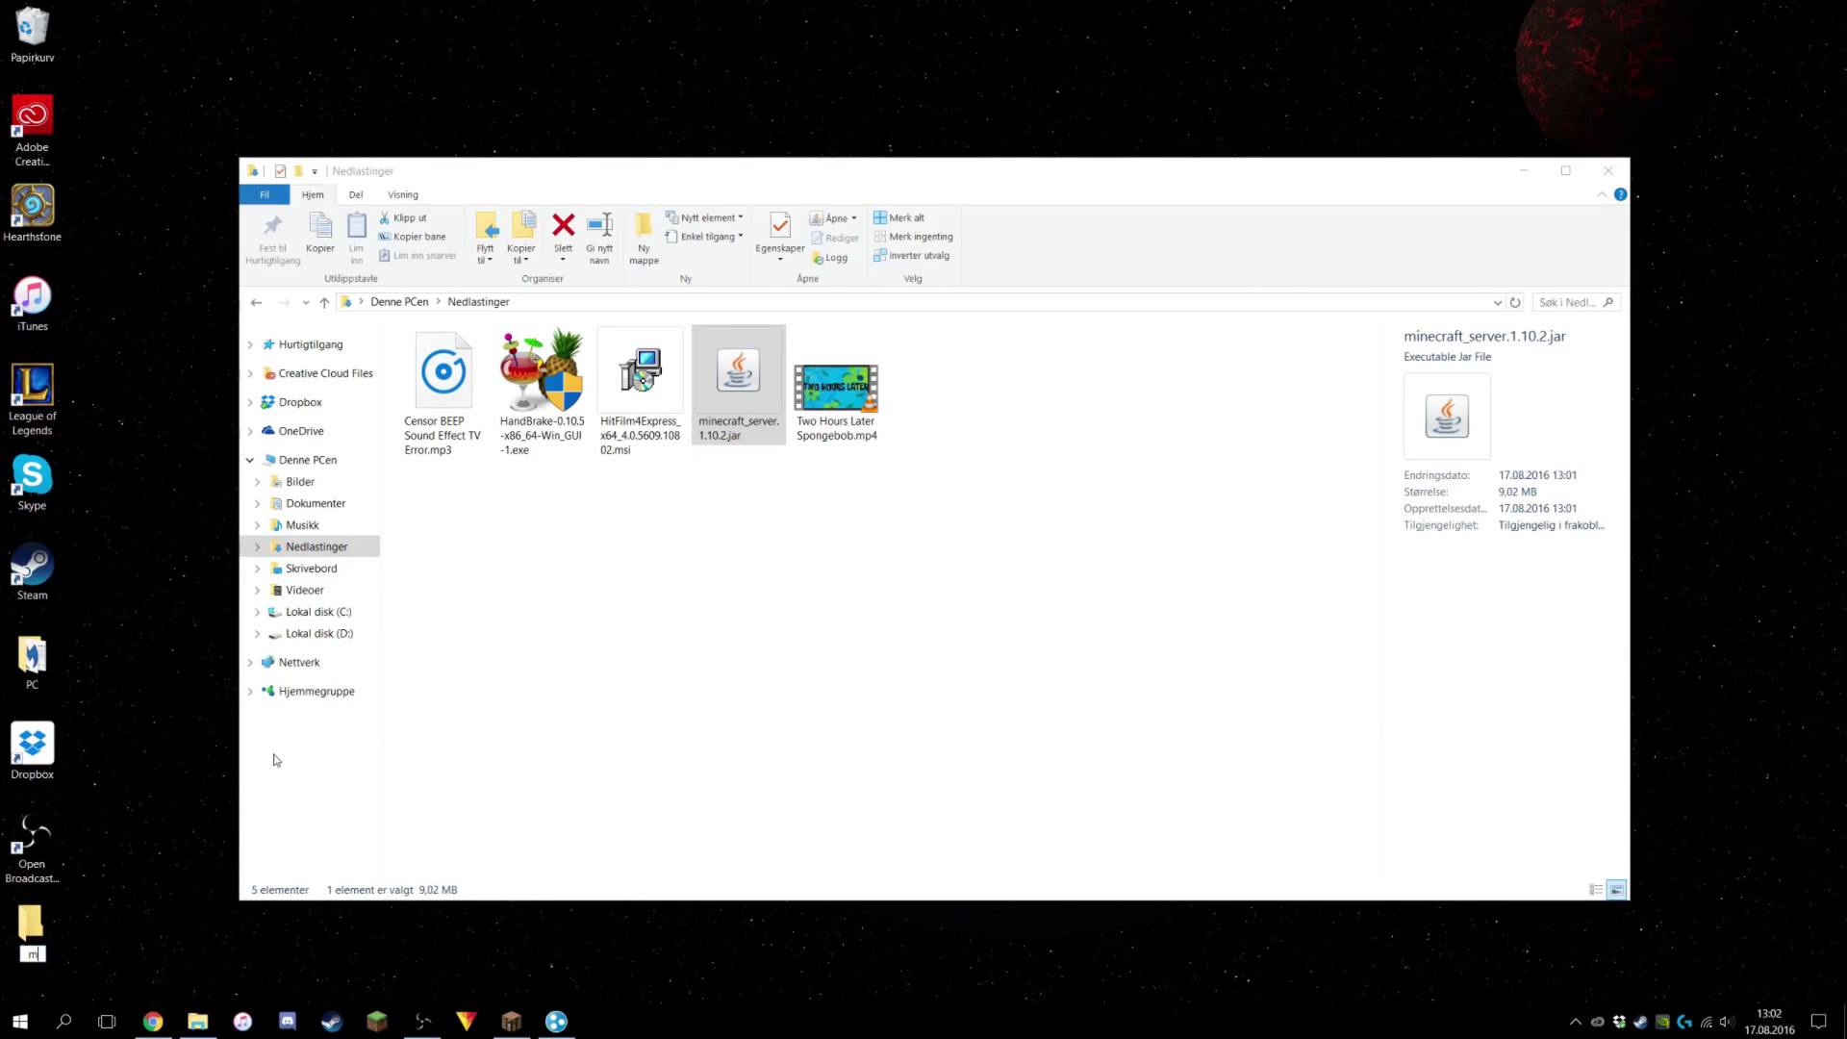
pyautogui.write('inecraftserver')
pyautogui.press('Return')
pyautogui.click(845, 536)
pyautogui.moveTo(739, 380); pyautogui.dragTo(48, 916)
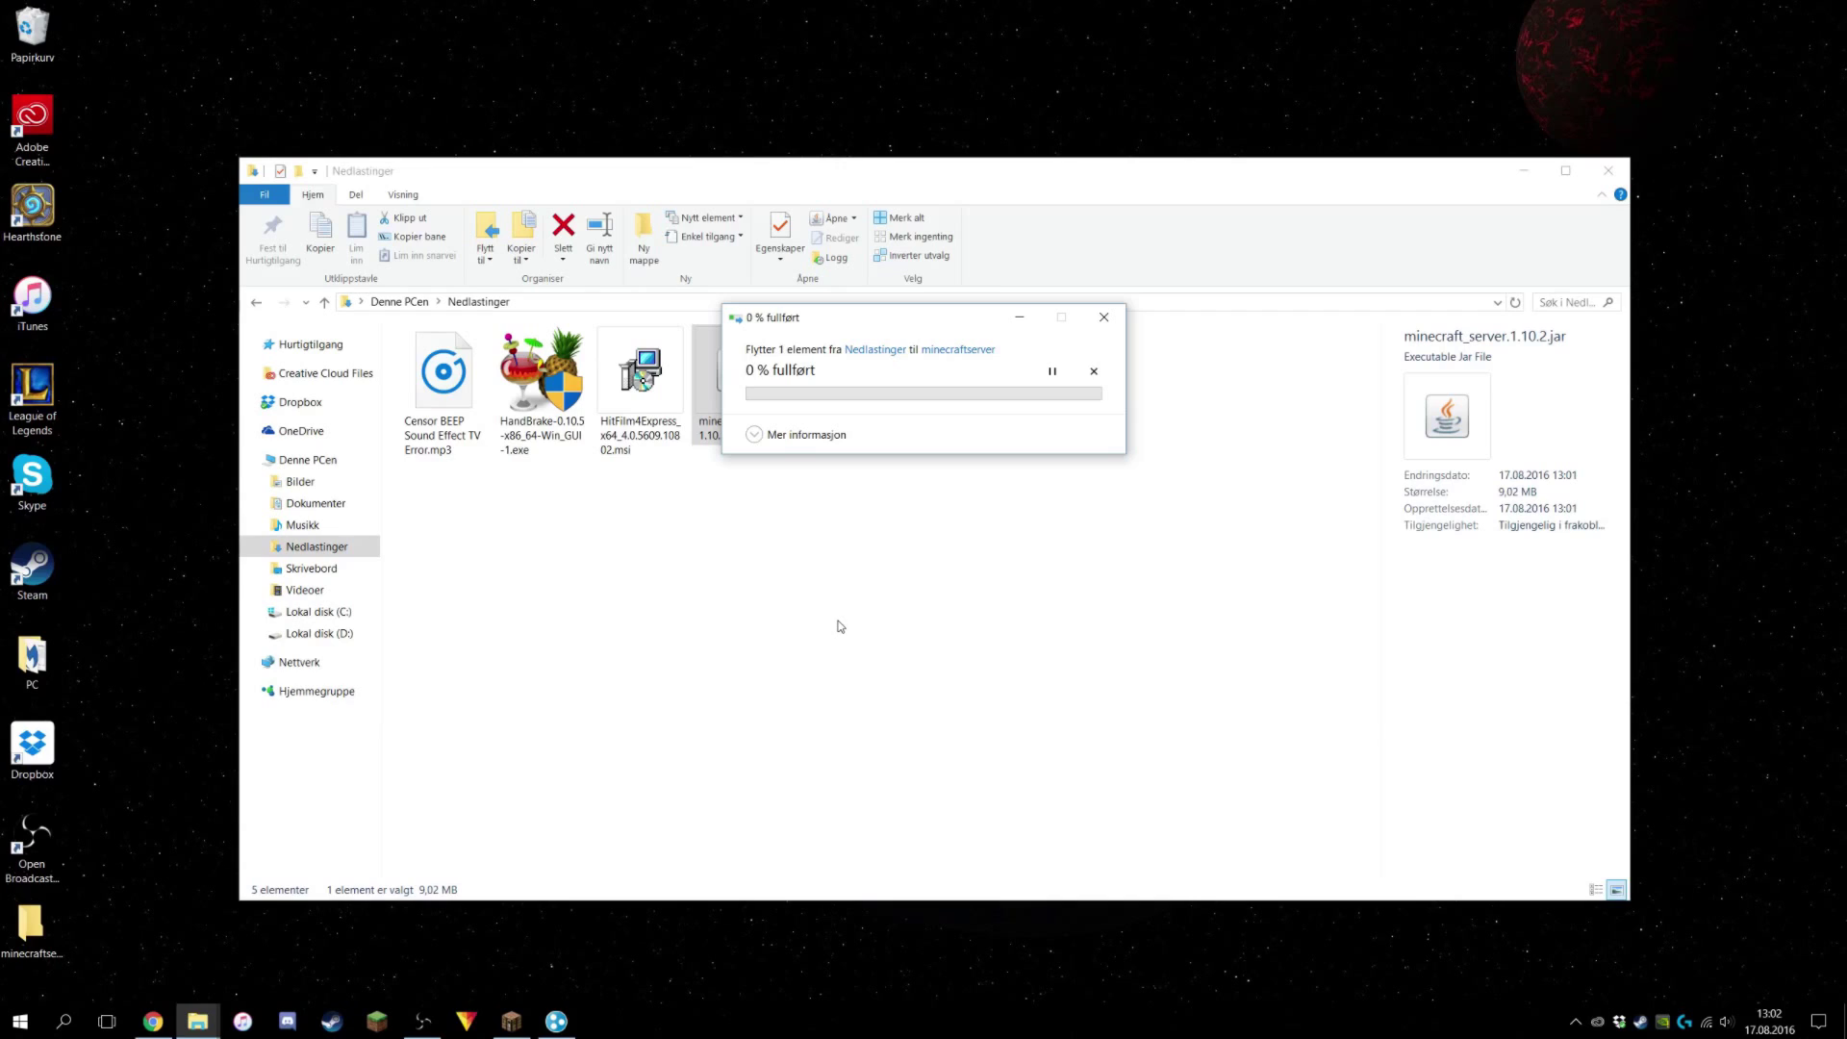
# Create a new text document in the minecraftserver folder and open it in Notepad.
pyautogui.doubleClick(34, 915)
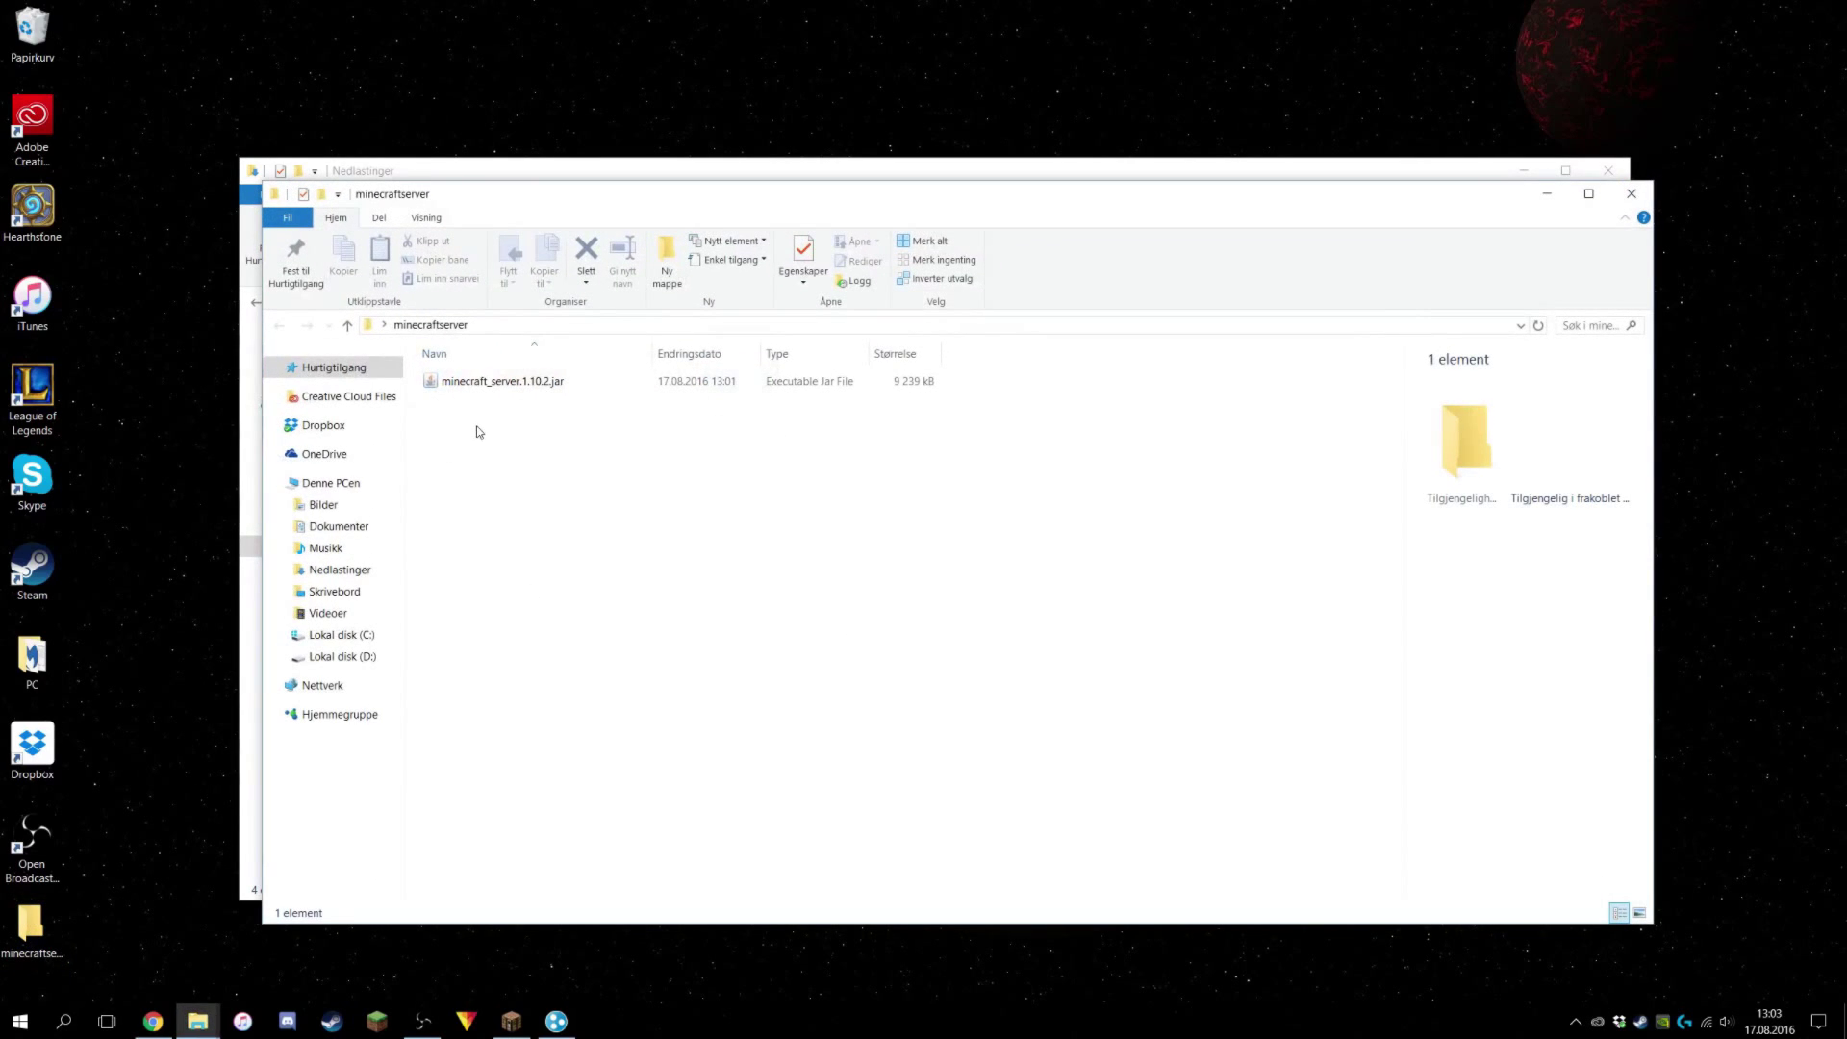
pyautogui.rightClick(477, 432)
pyautogui.moveTo(596, 674)
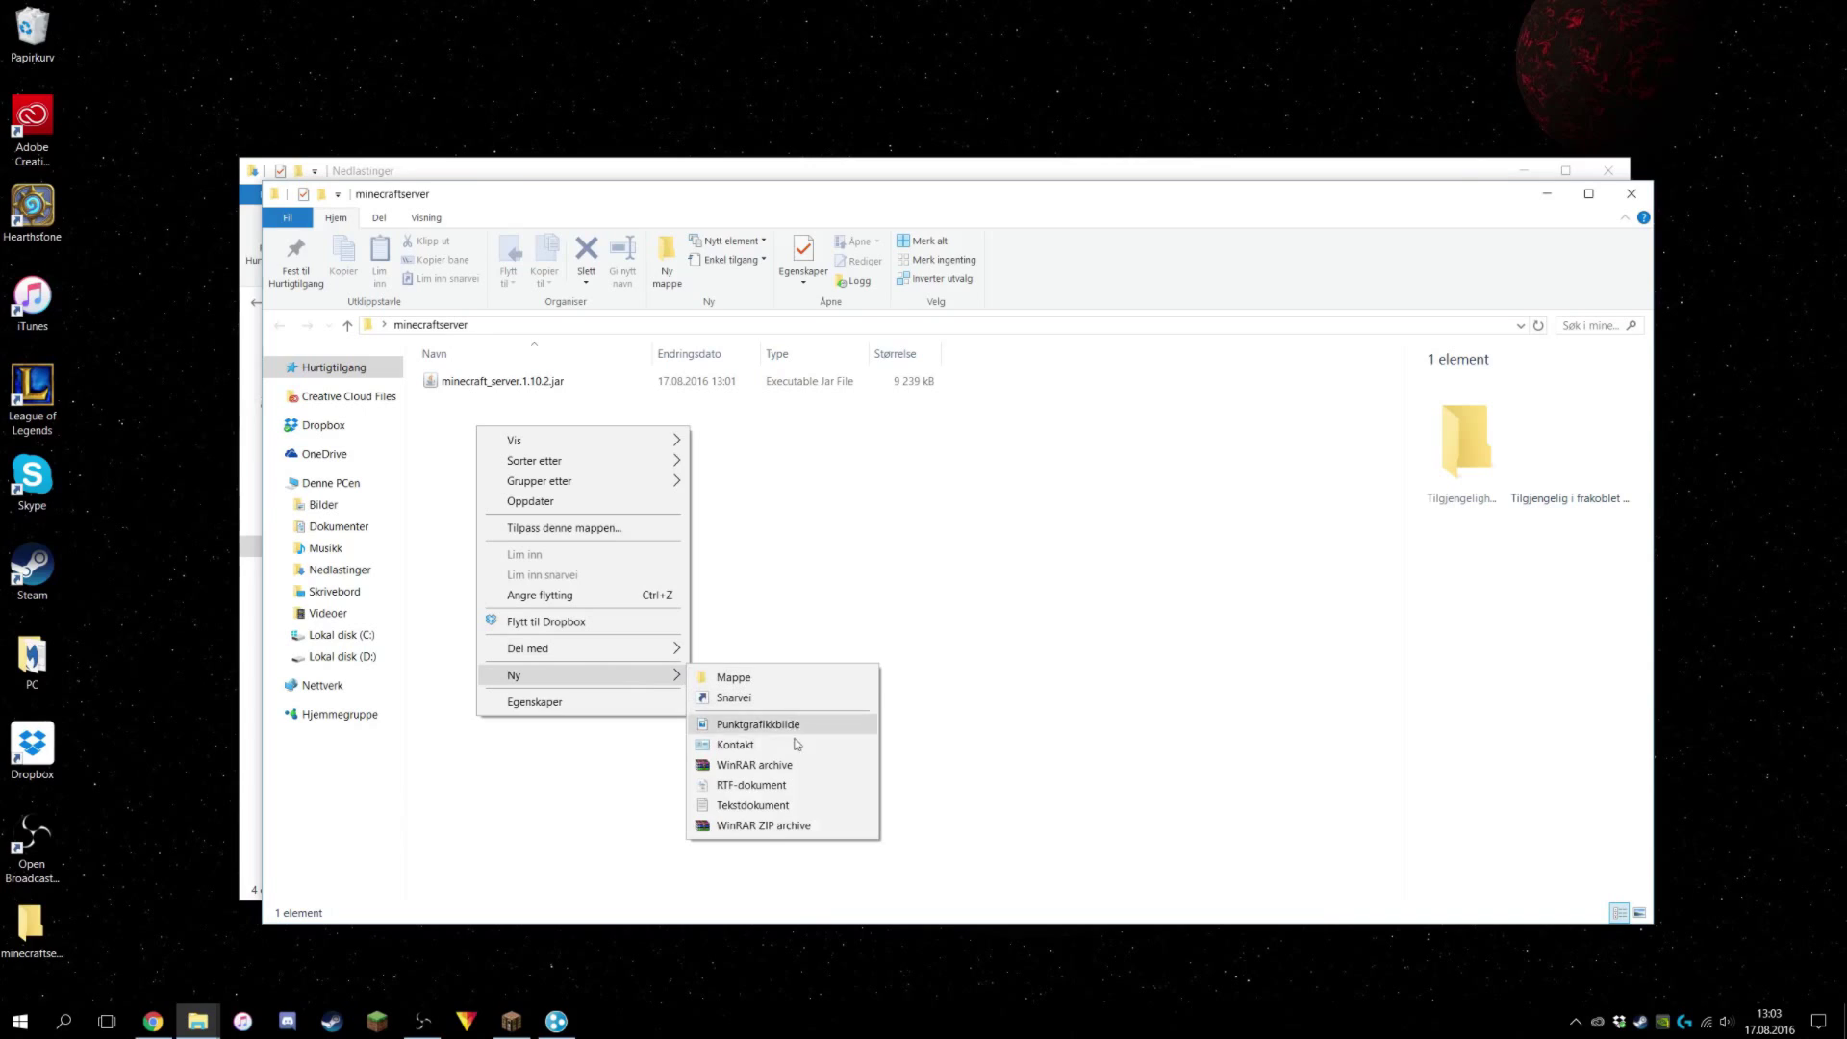
pyautogui.click(775, 804)
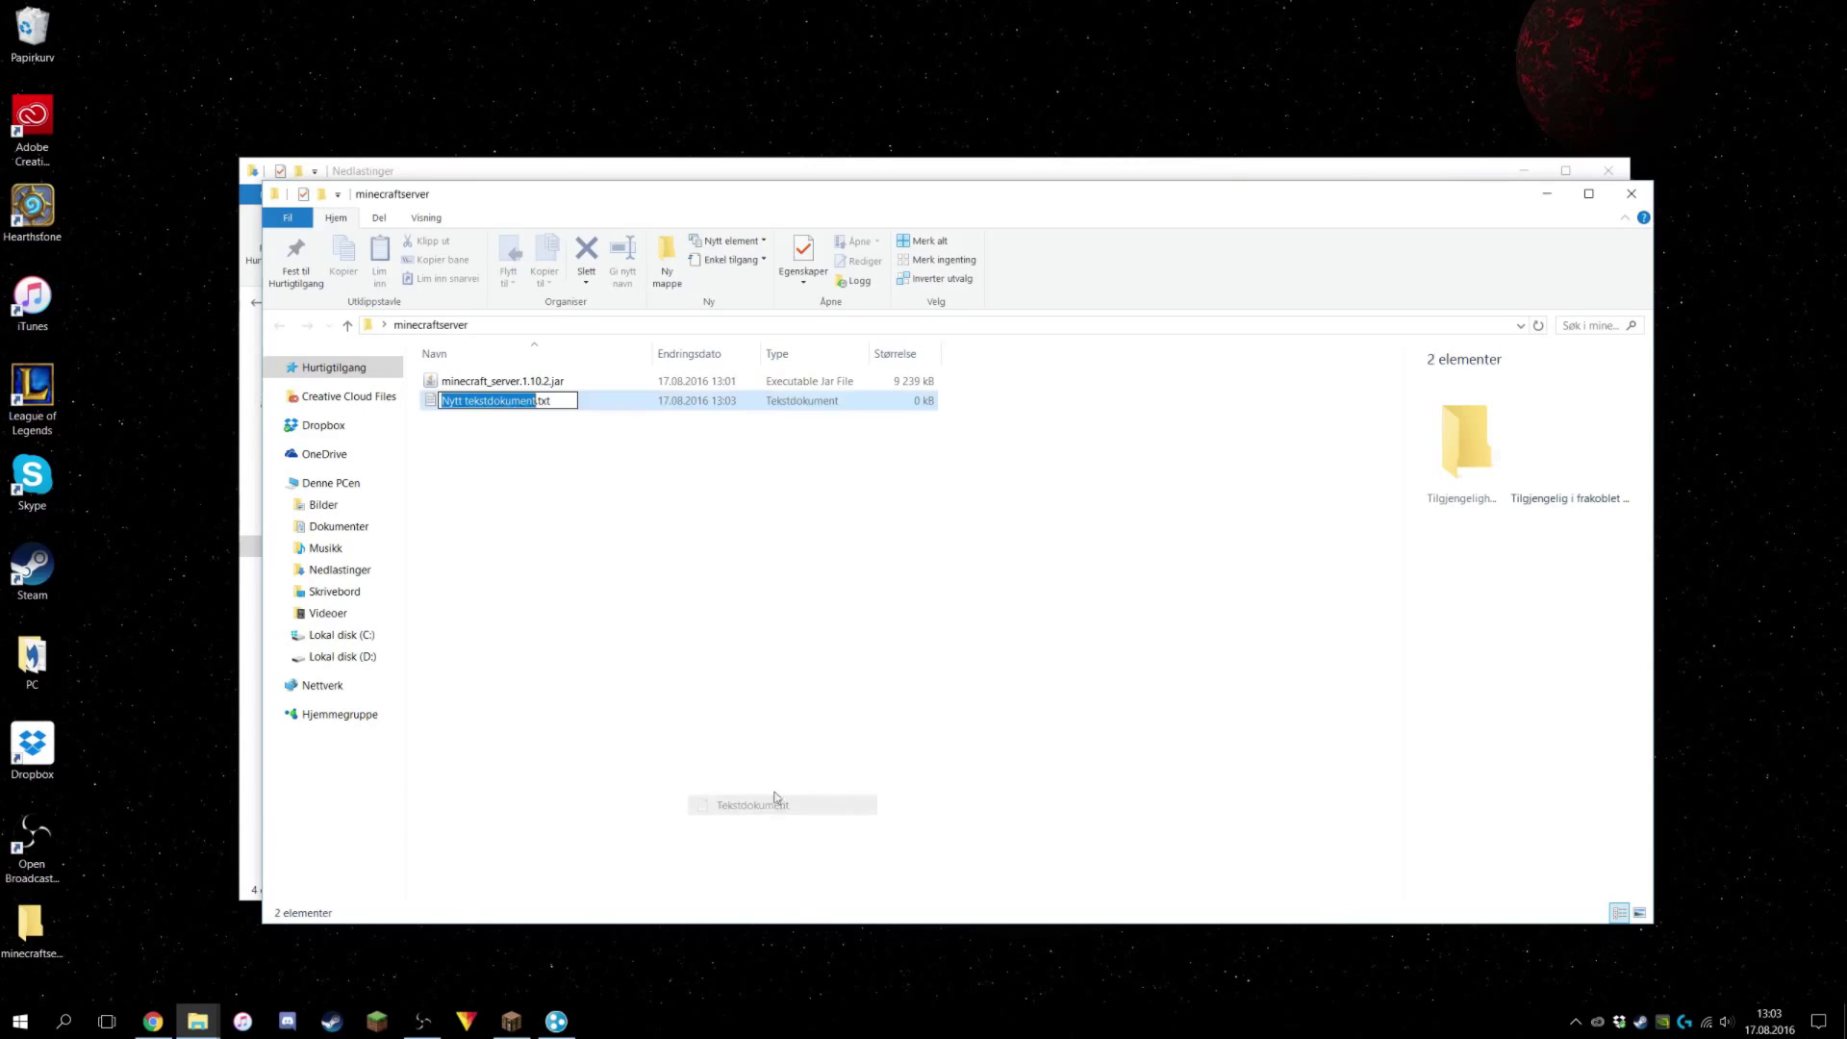
pyautogui.click(623, 442)
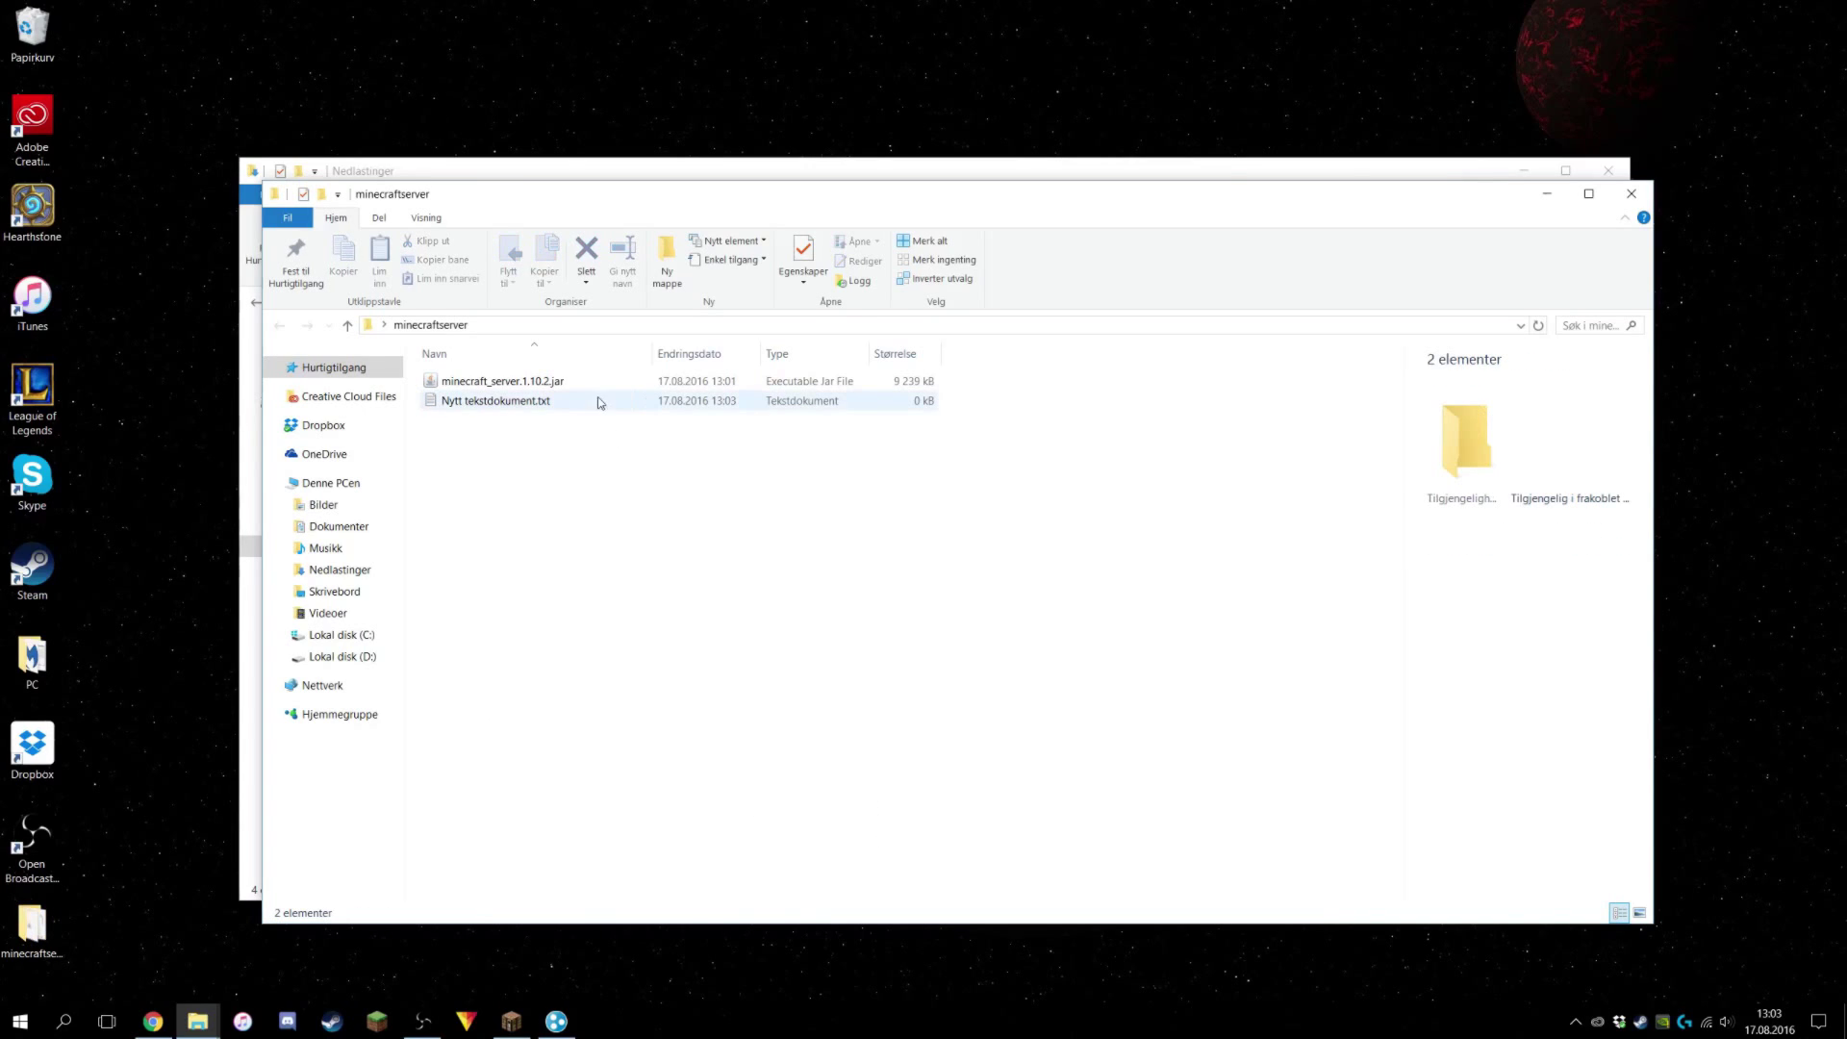
pyautogui.rightClick(539, 402)
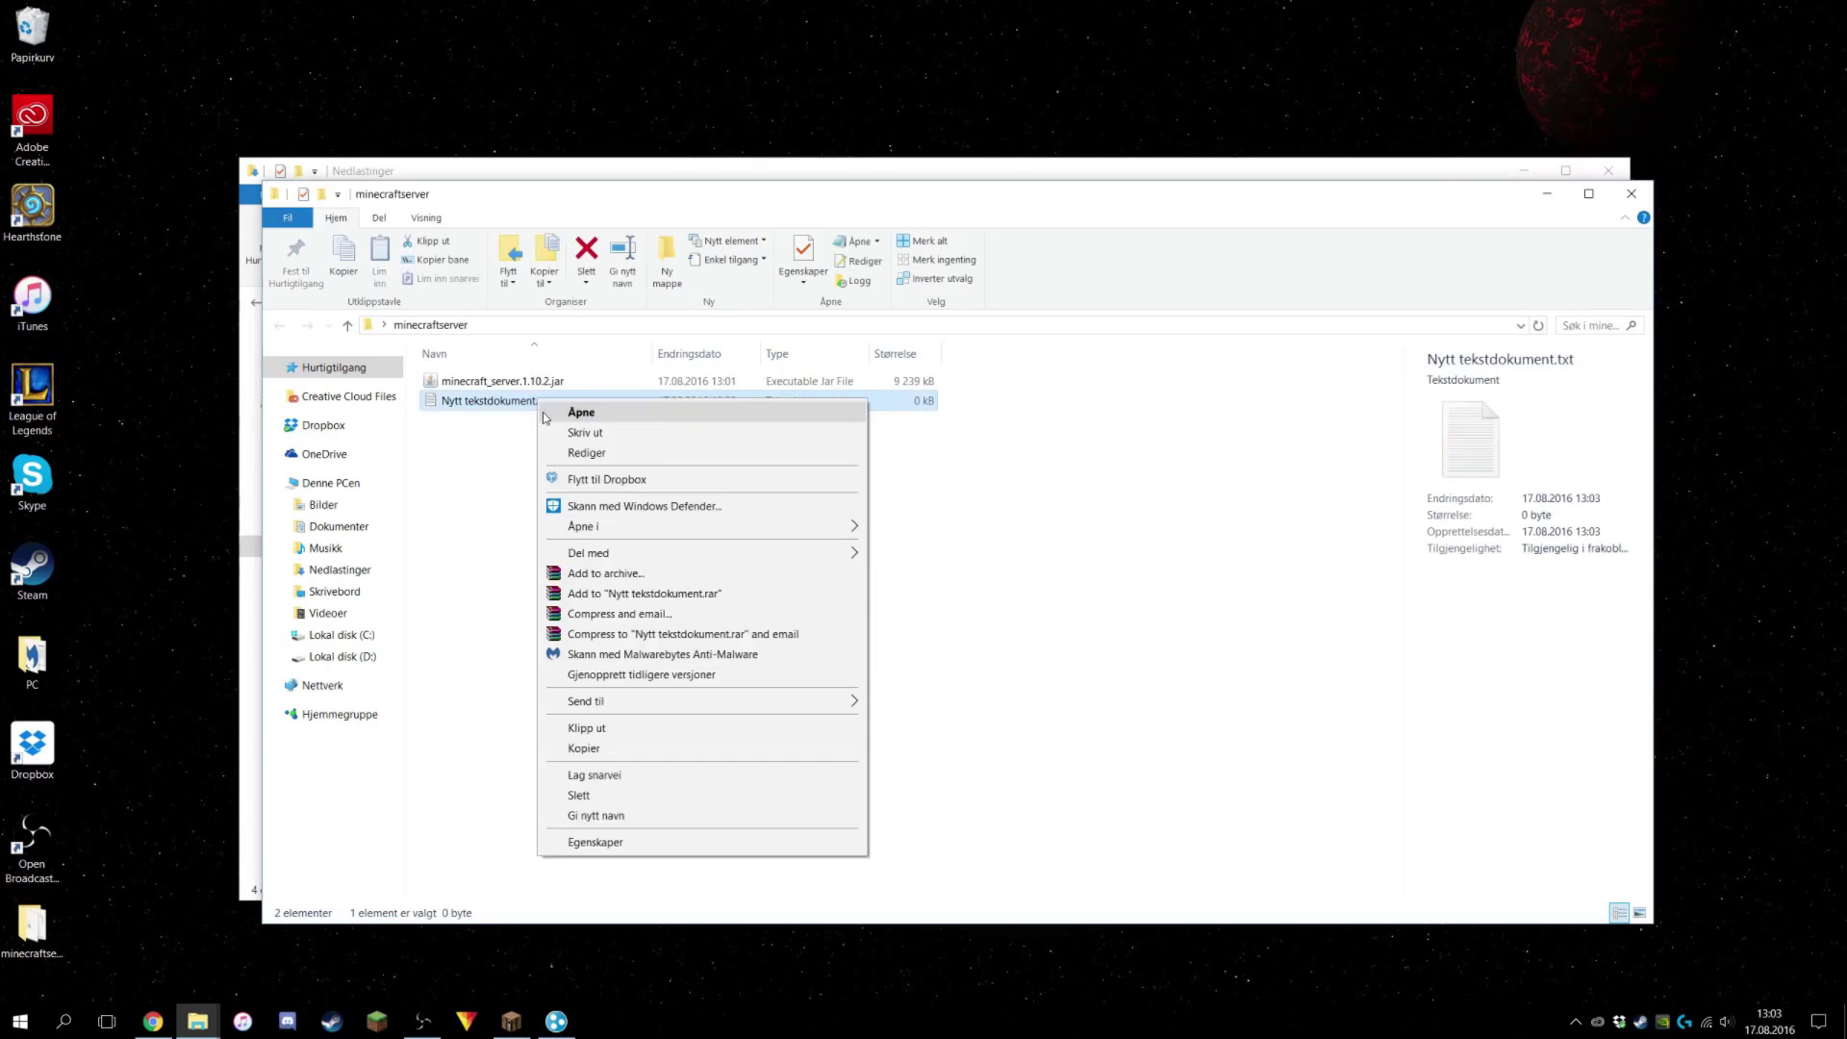
pyautogui.moveTo(824, 527)
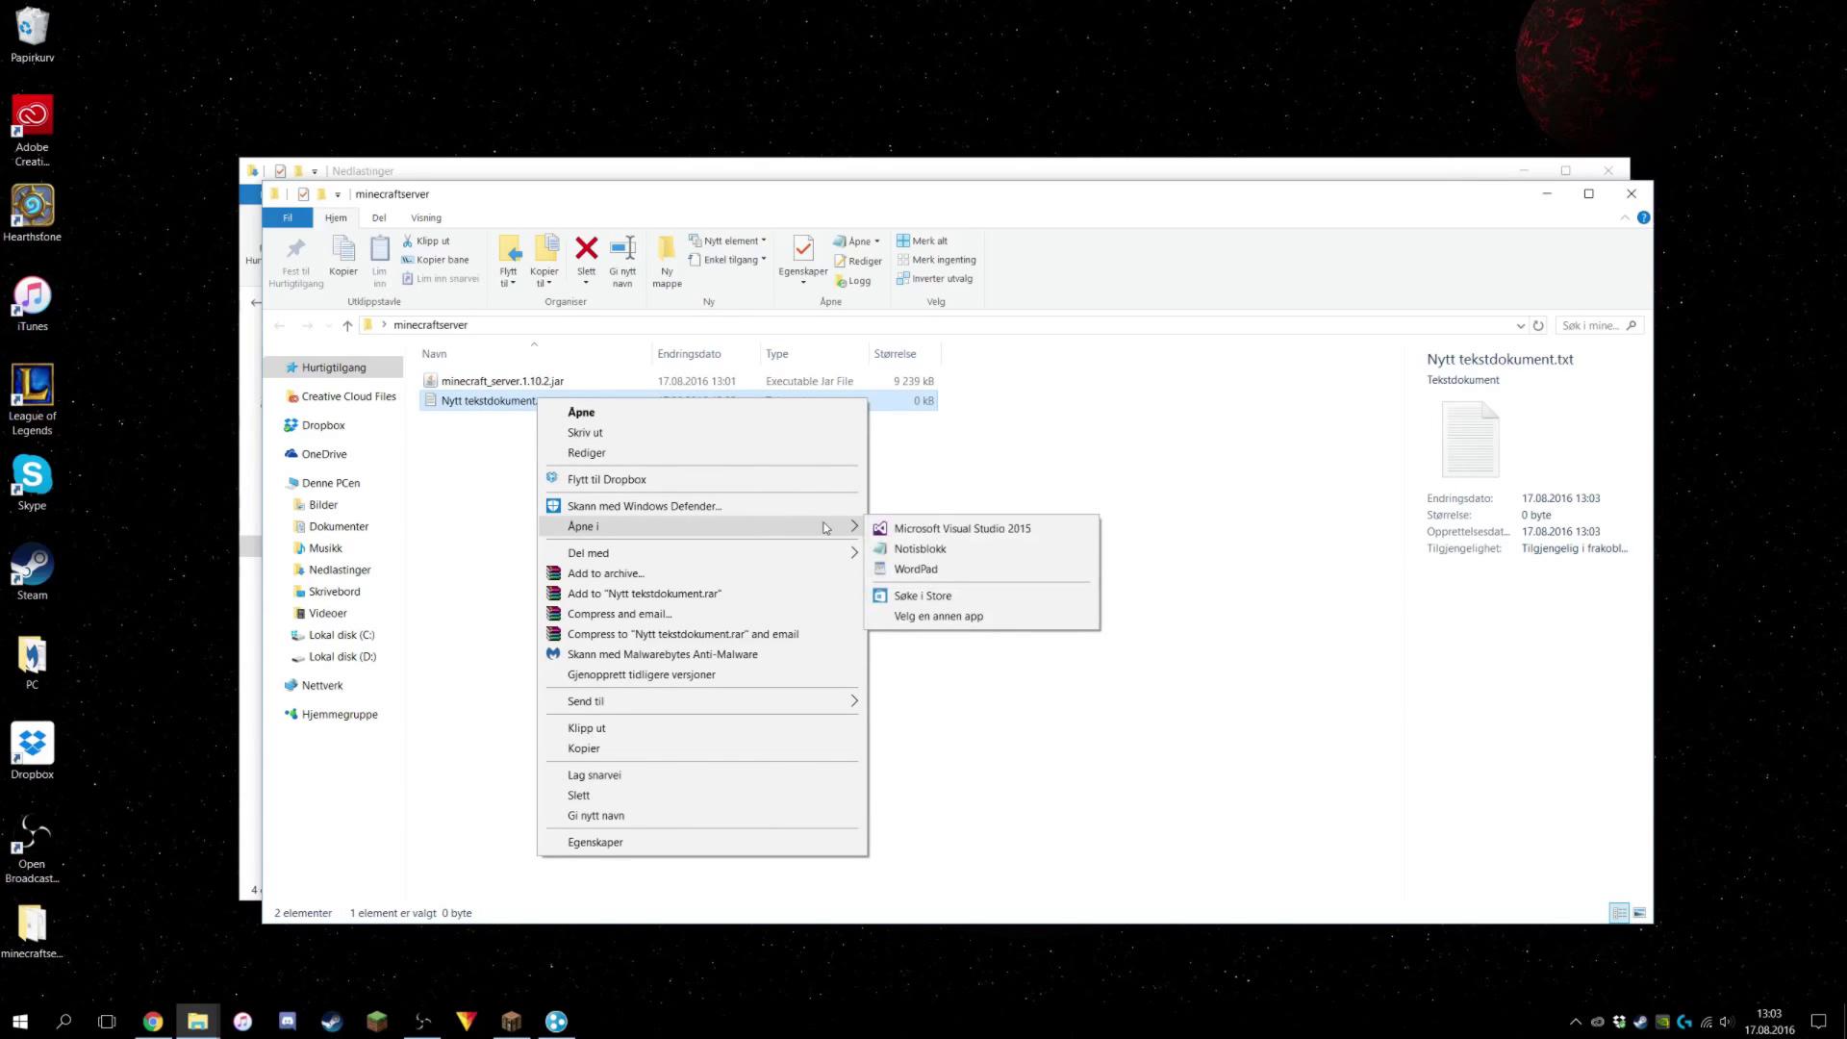
pyautogui.click(933, 558)
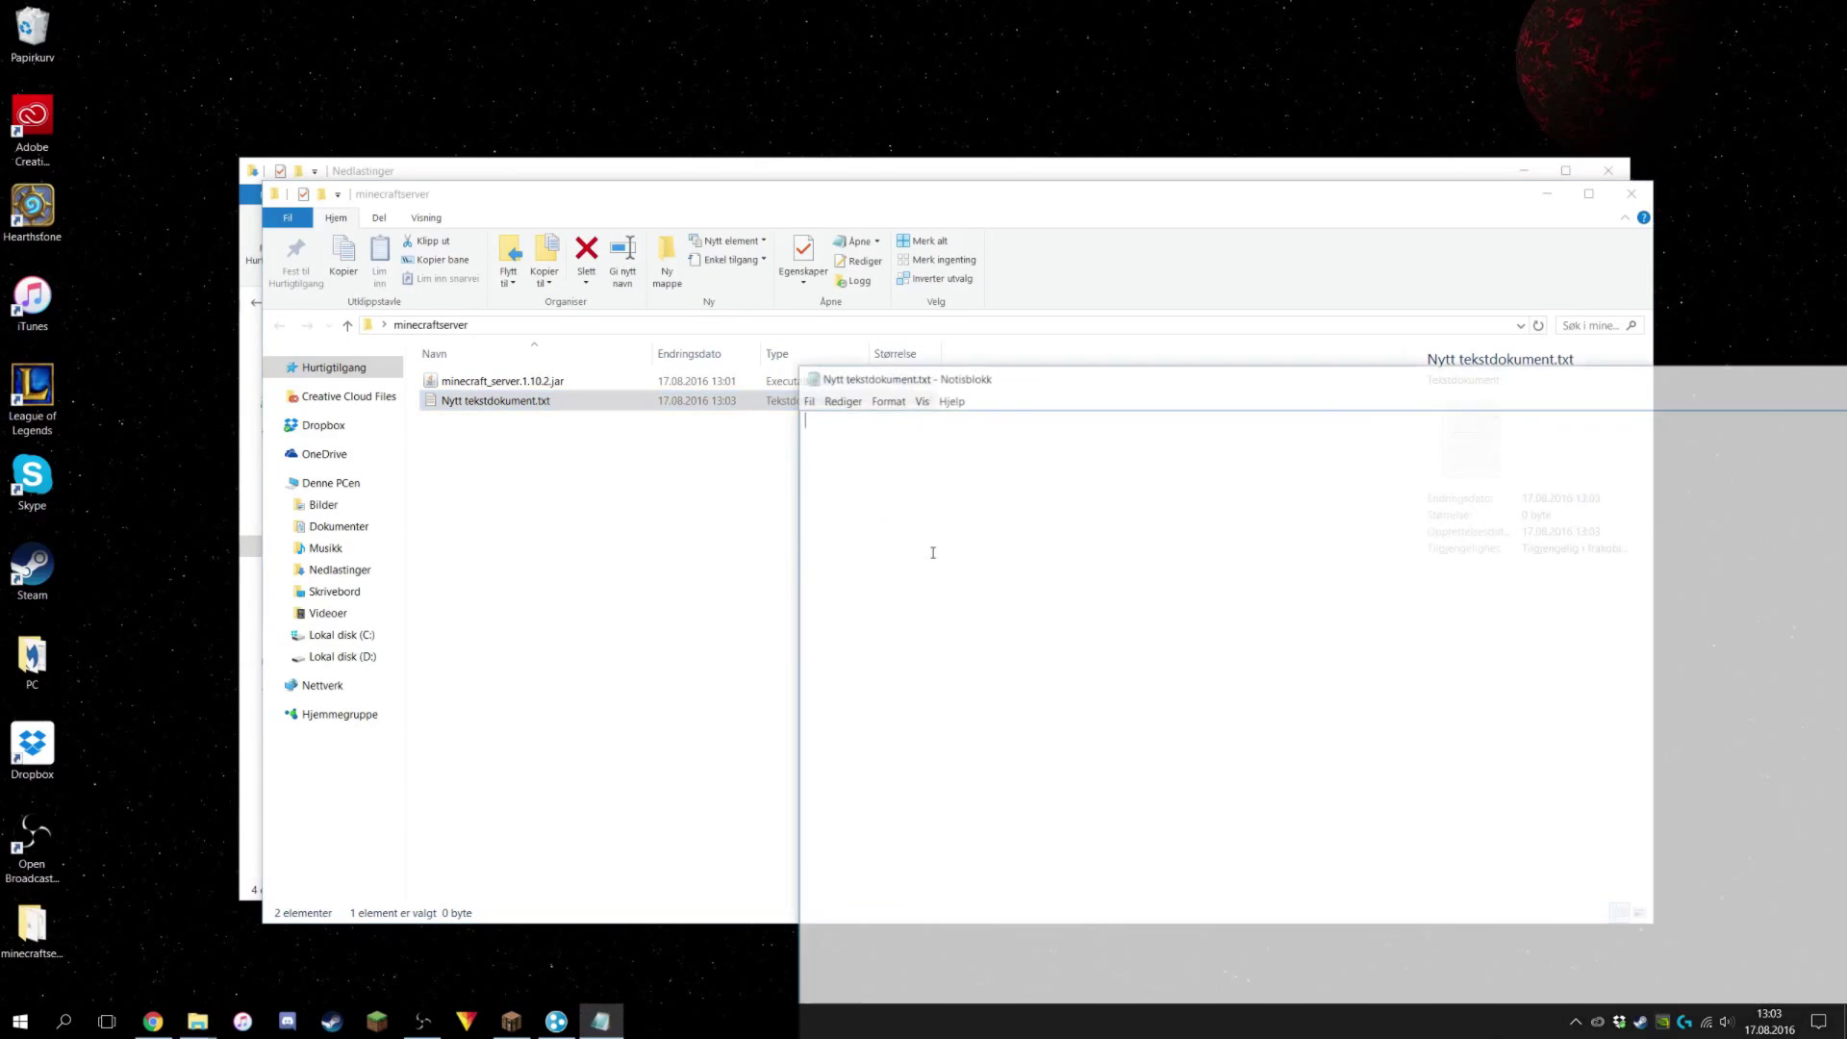
pyautogui.moveTo(909, 383); pyautogui.dragTo(646, 276)
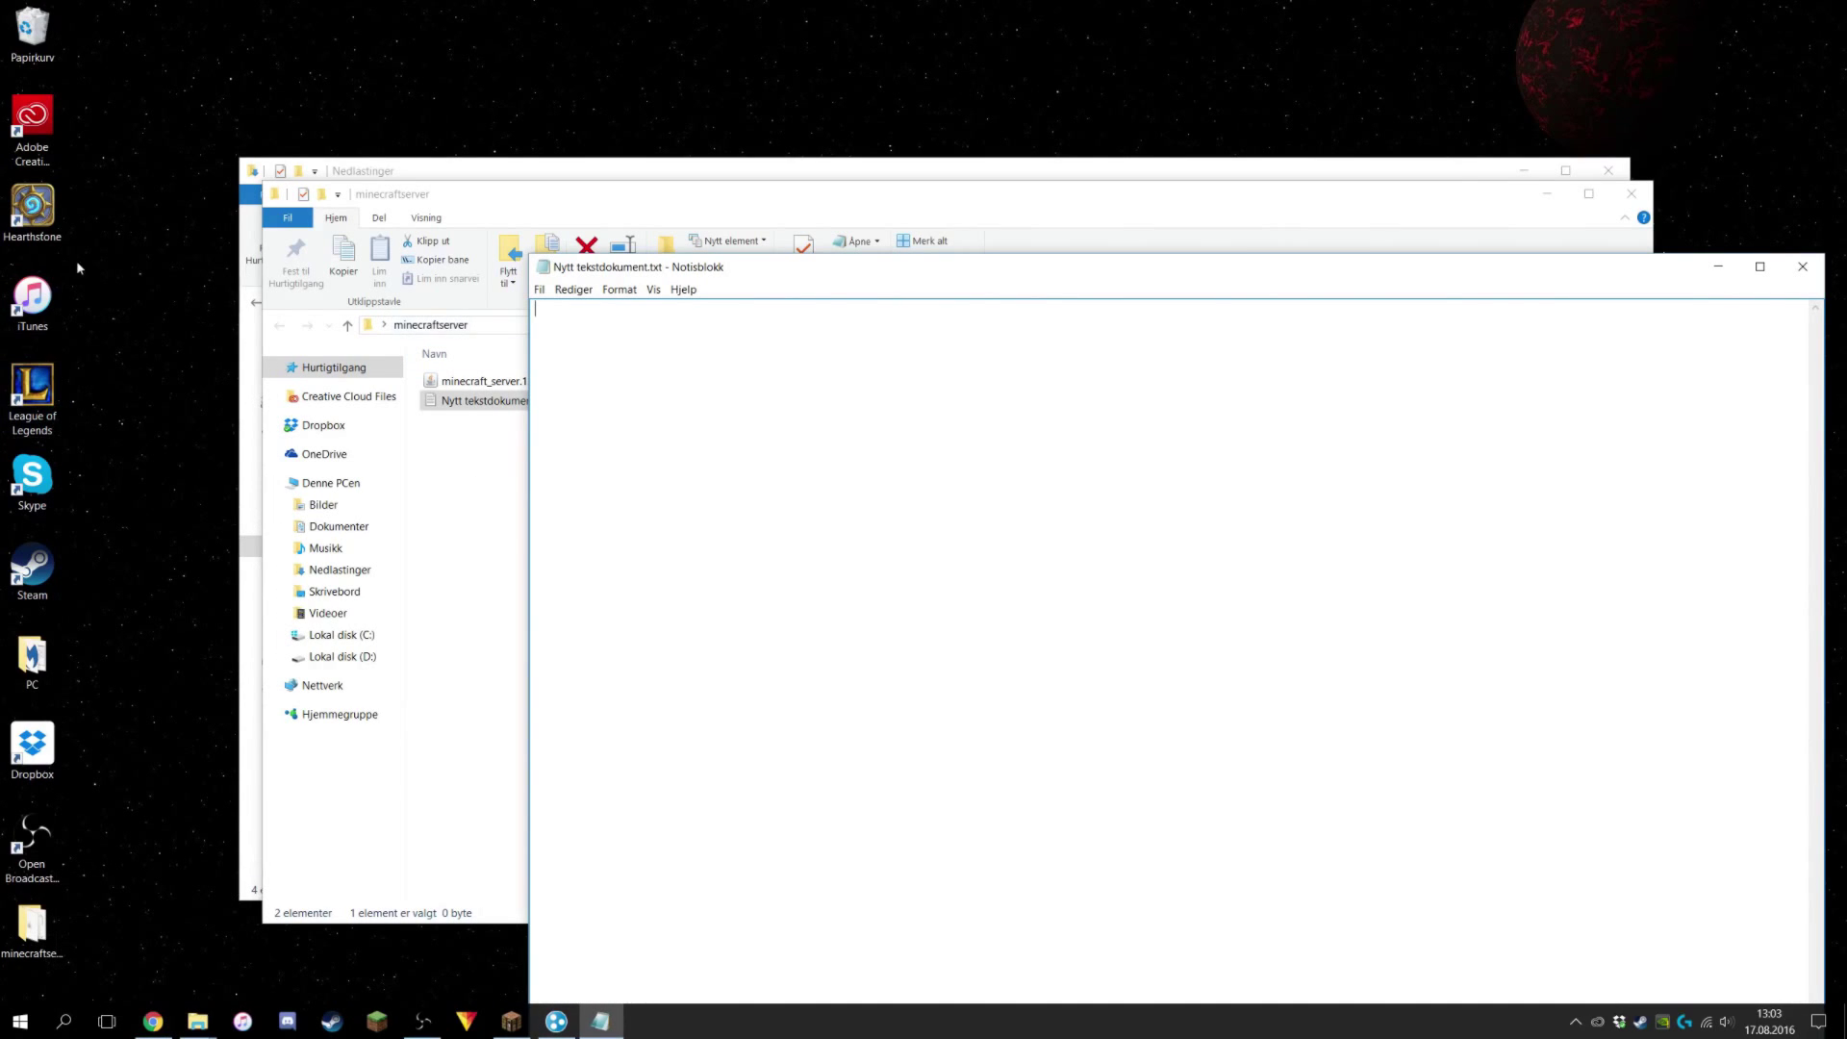
# Copy the java launch command from the old Start.bat in Dropbox's Minecraft Server 1.10 folder.
pyautogui.click(433, 160)
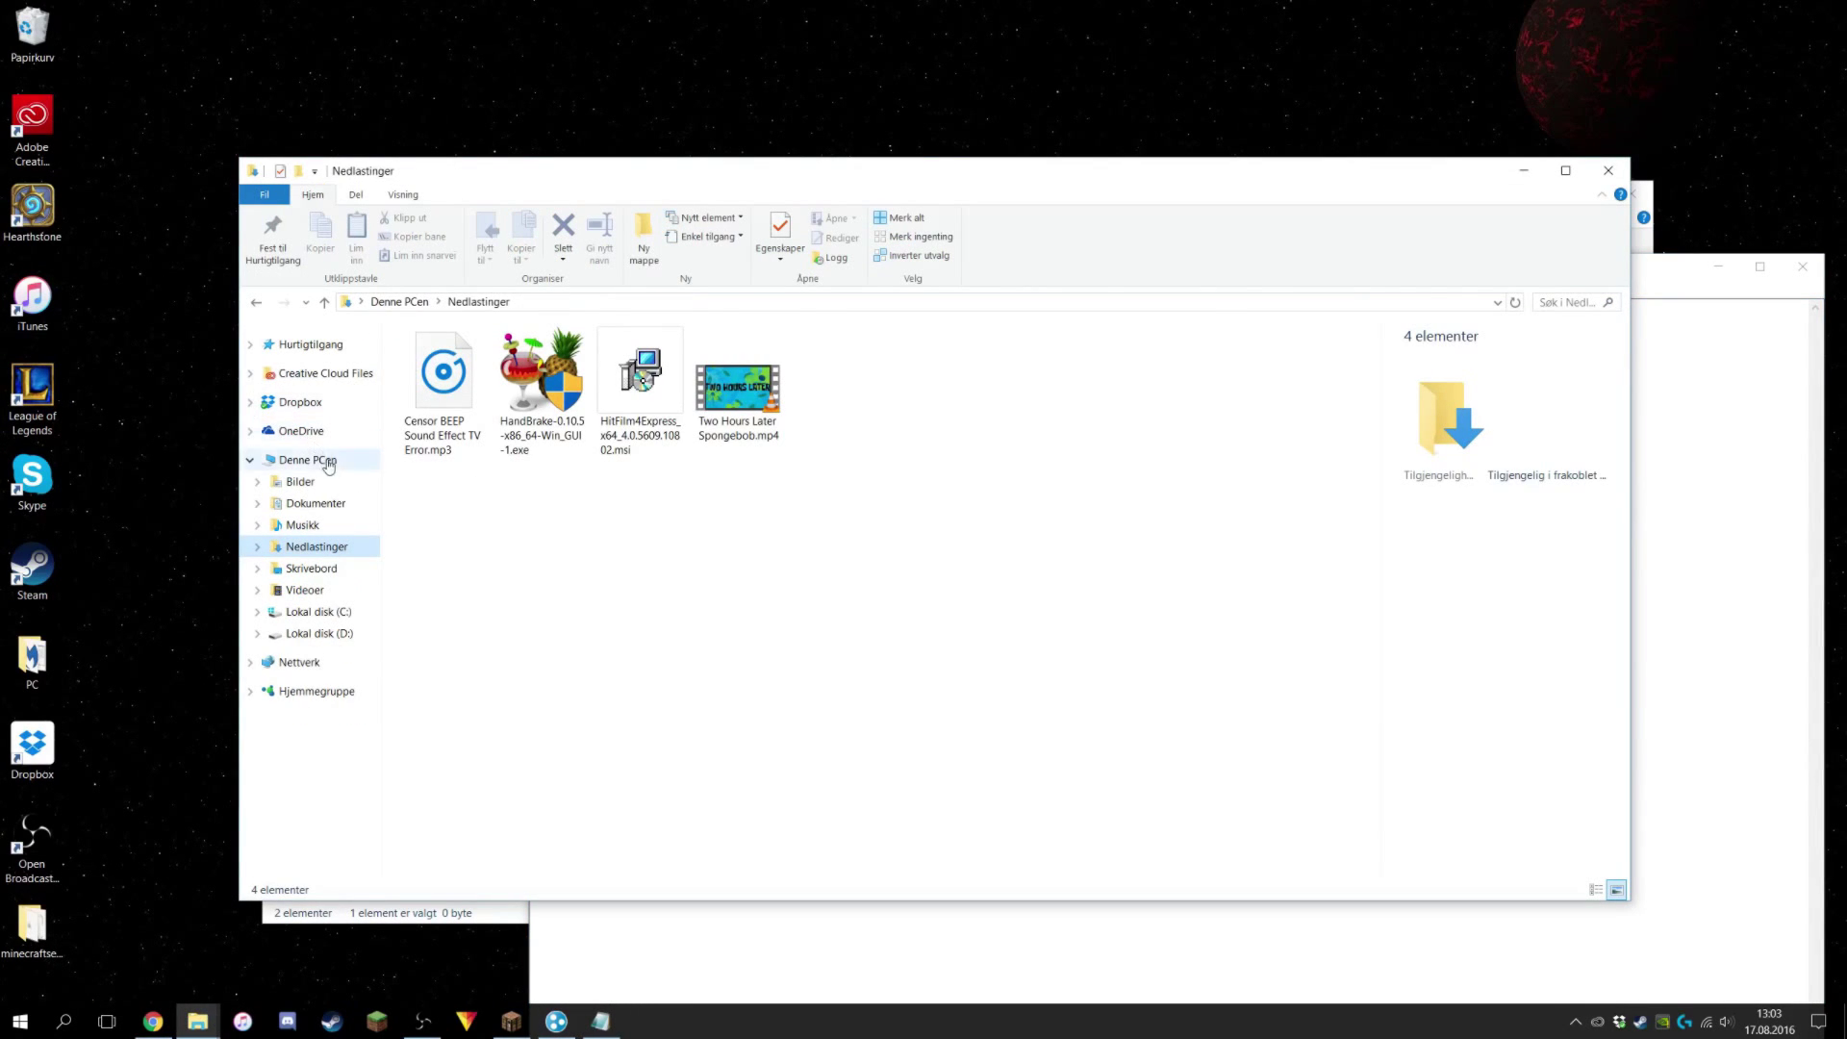
pyautogui.click(327, 407)
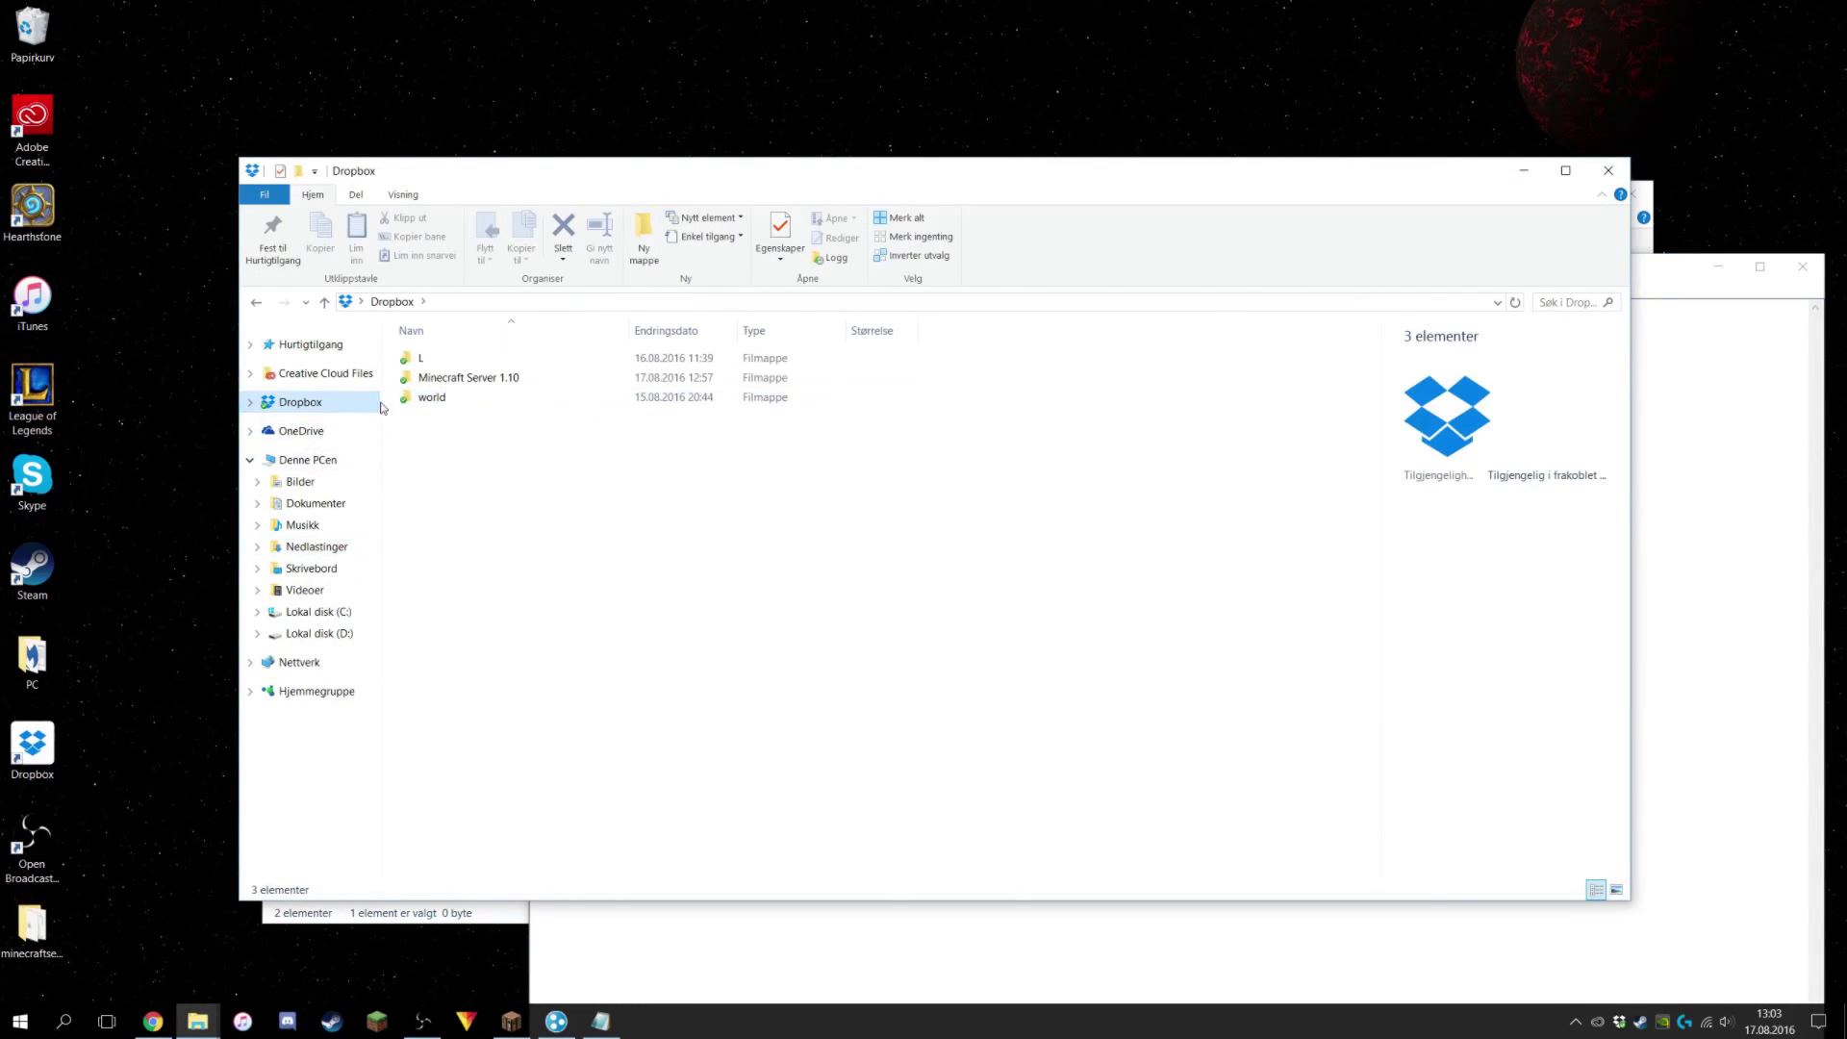
pyautogui.doubleClick(453, 387)
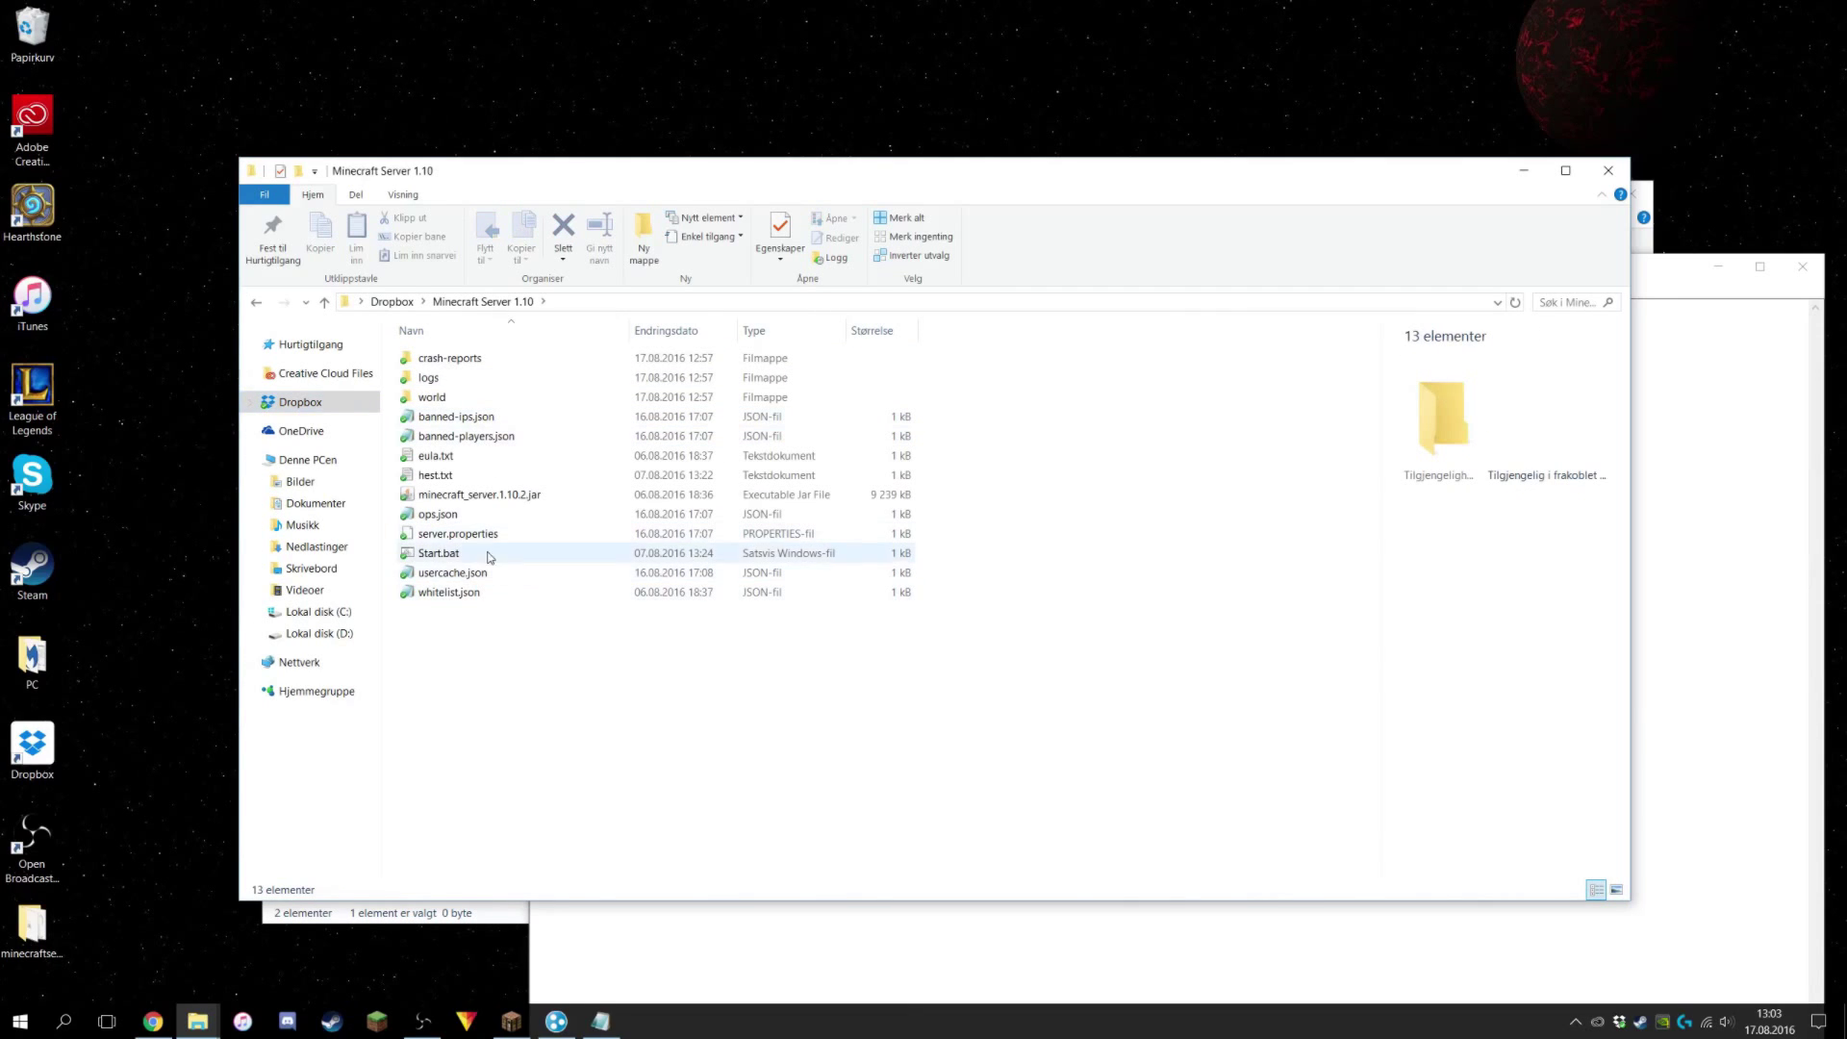
pyautogui.rightClick(448, 561)
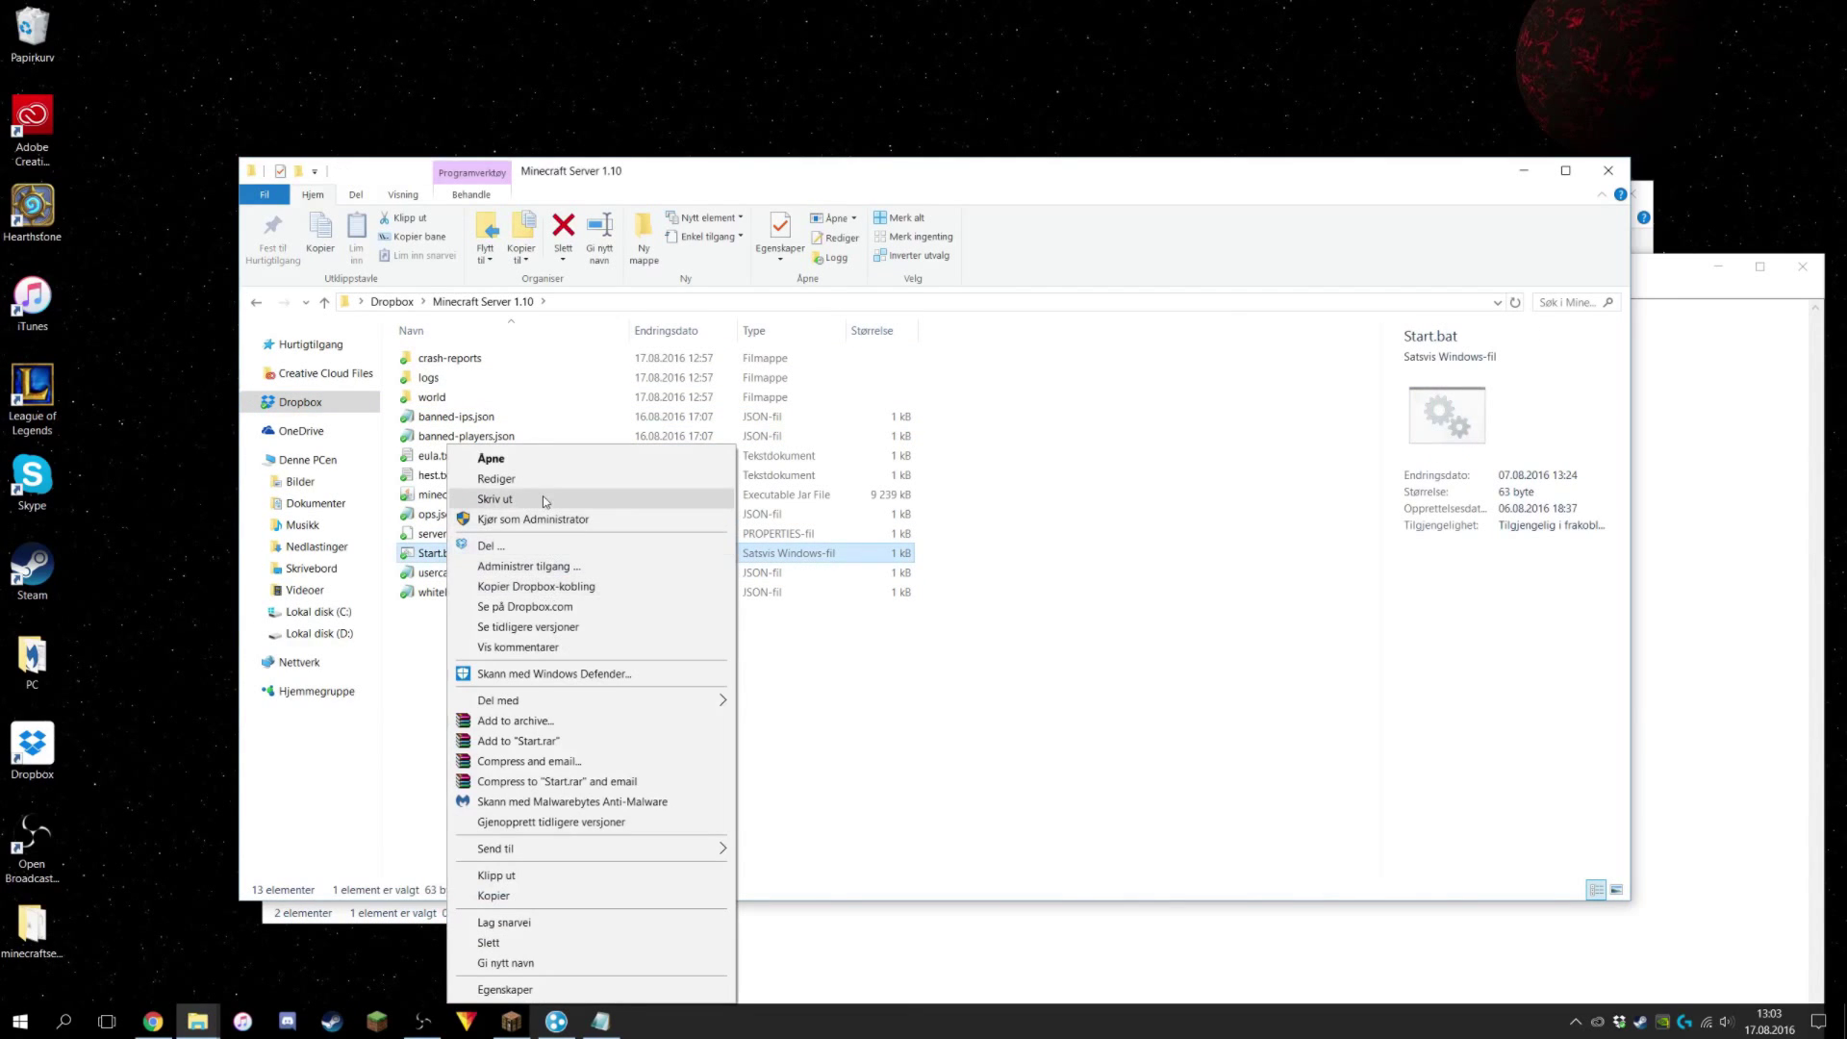
pyautogui.click(544, 478)
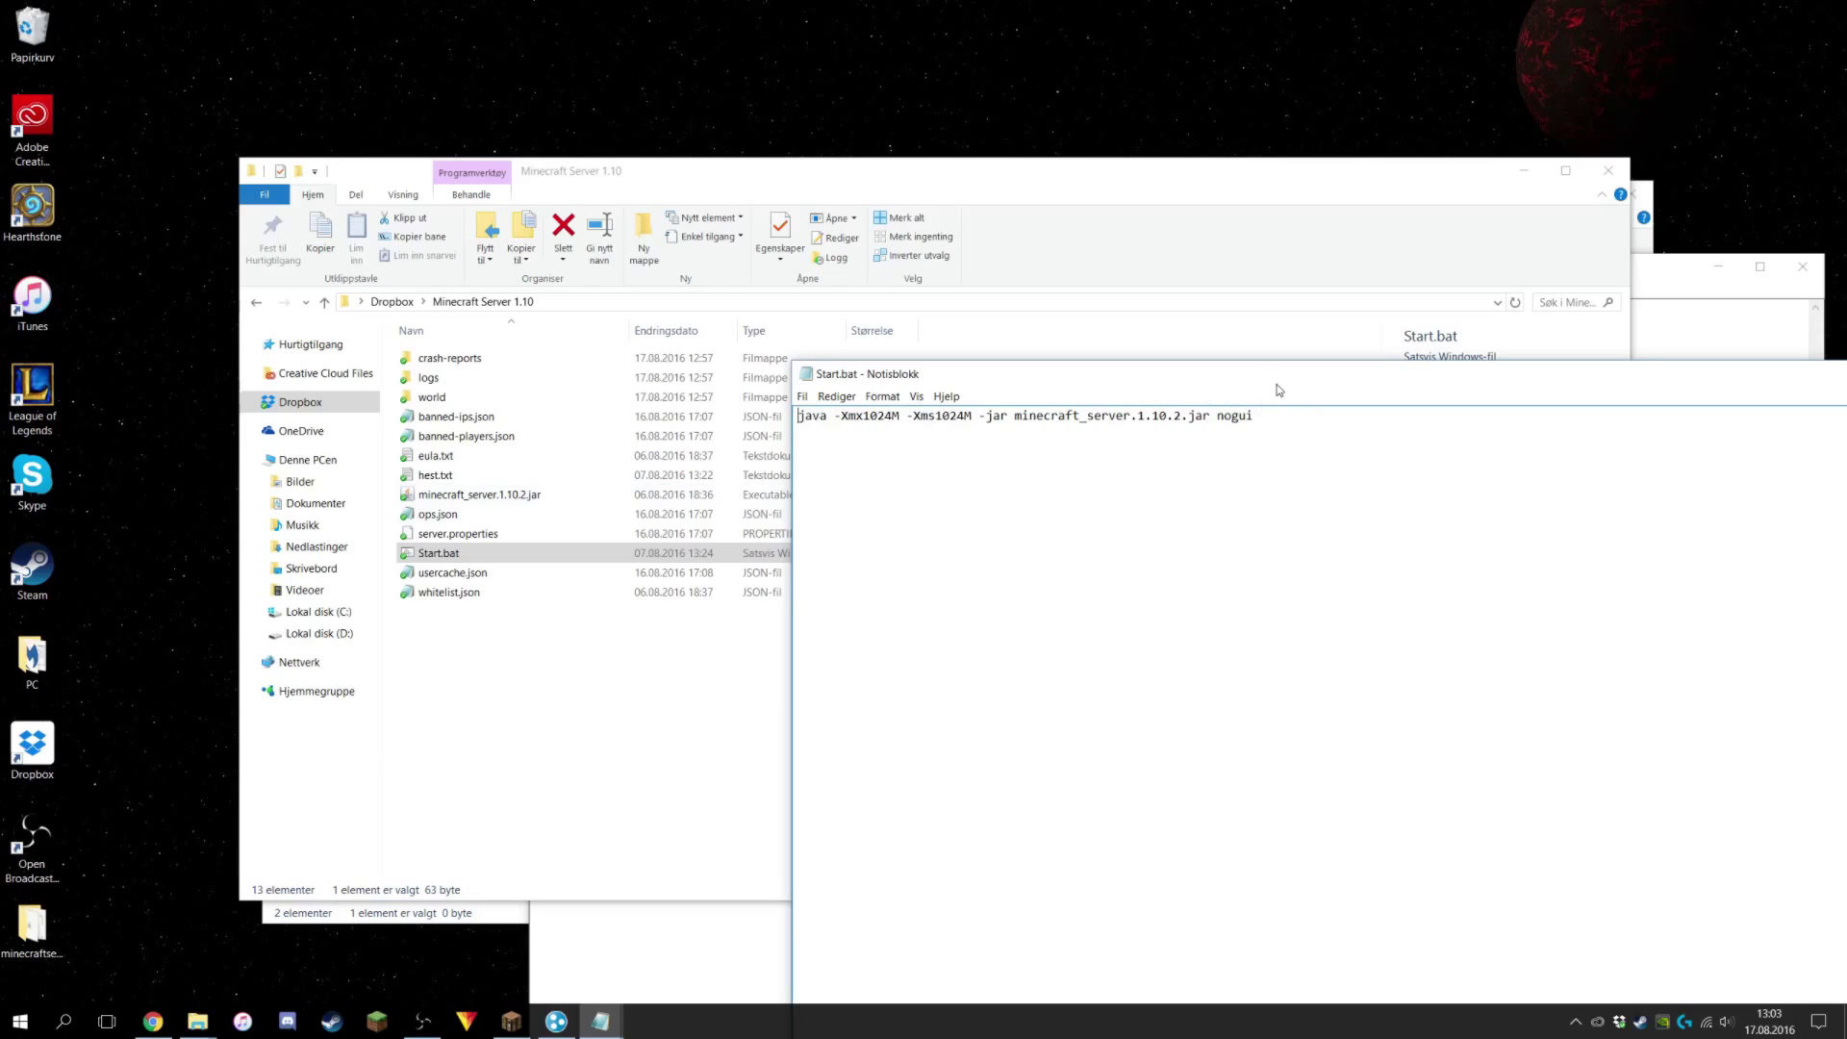
pyautogui.moveTo(1279, 390); pyautogui.dragTo(452, 347)
pyautogui.moveTo(880, 347); pyautogui.dragTo(423, 348)
pyautogui.hotkey('ctrl', 'c')
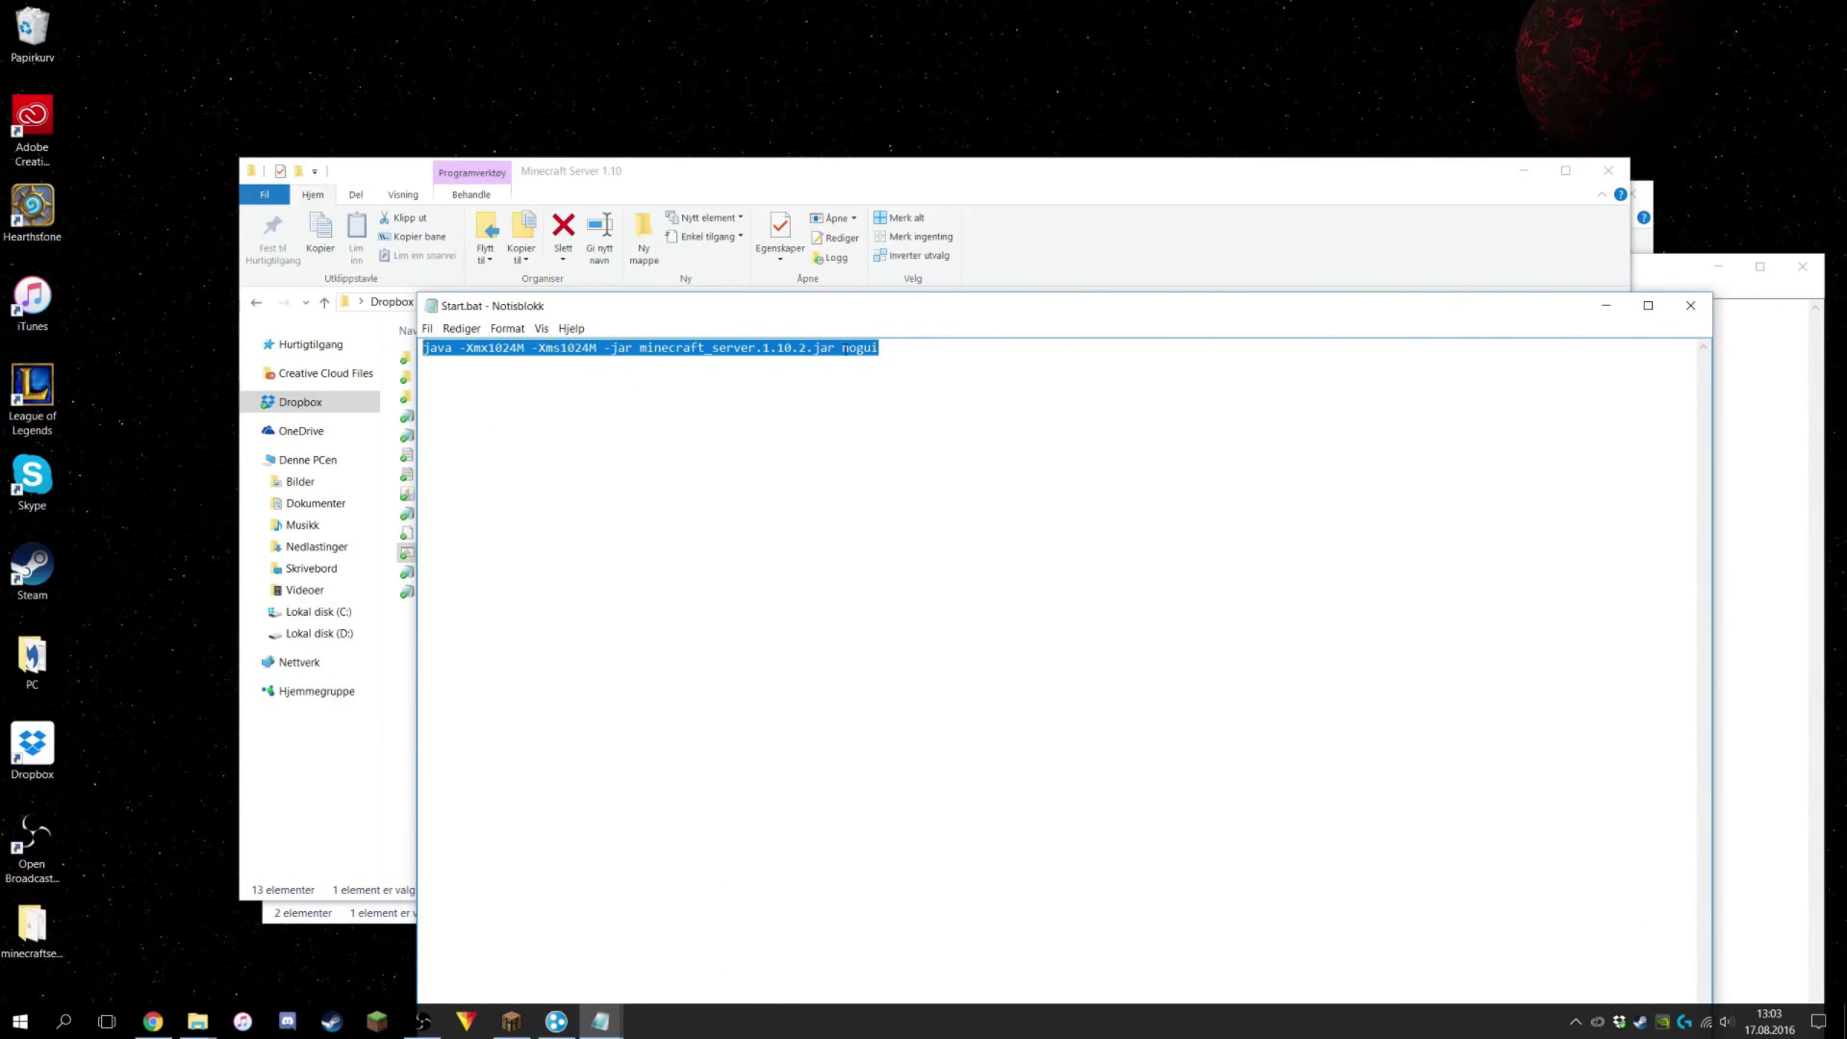
pyautogui.click(1691, 305)
# Paste the command and save it as Start.bat with the All files type.
pyautogui.click(1731, 433)
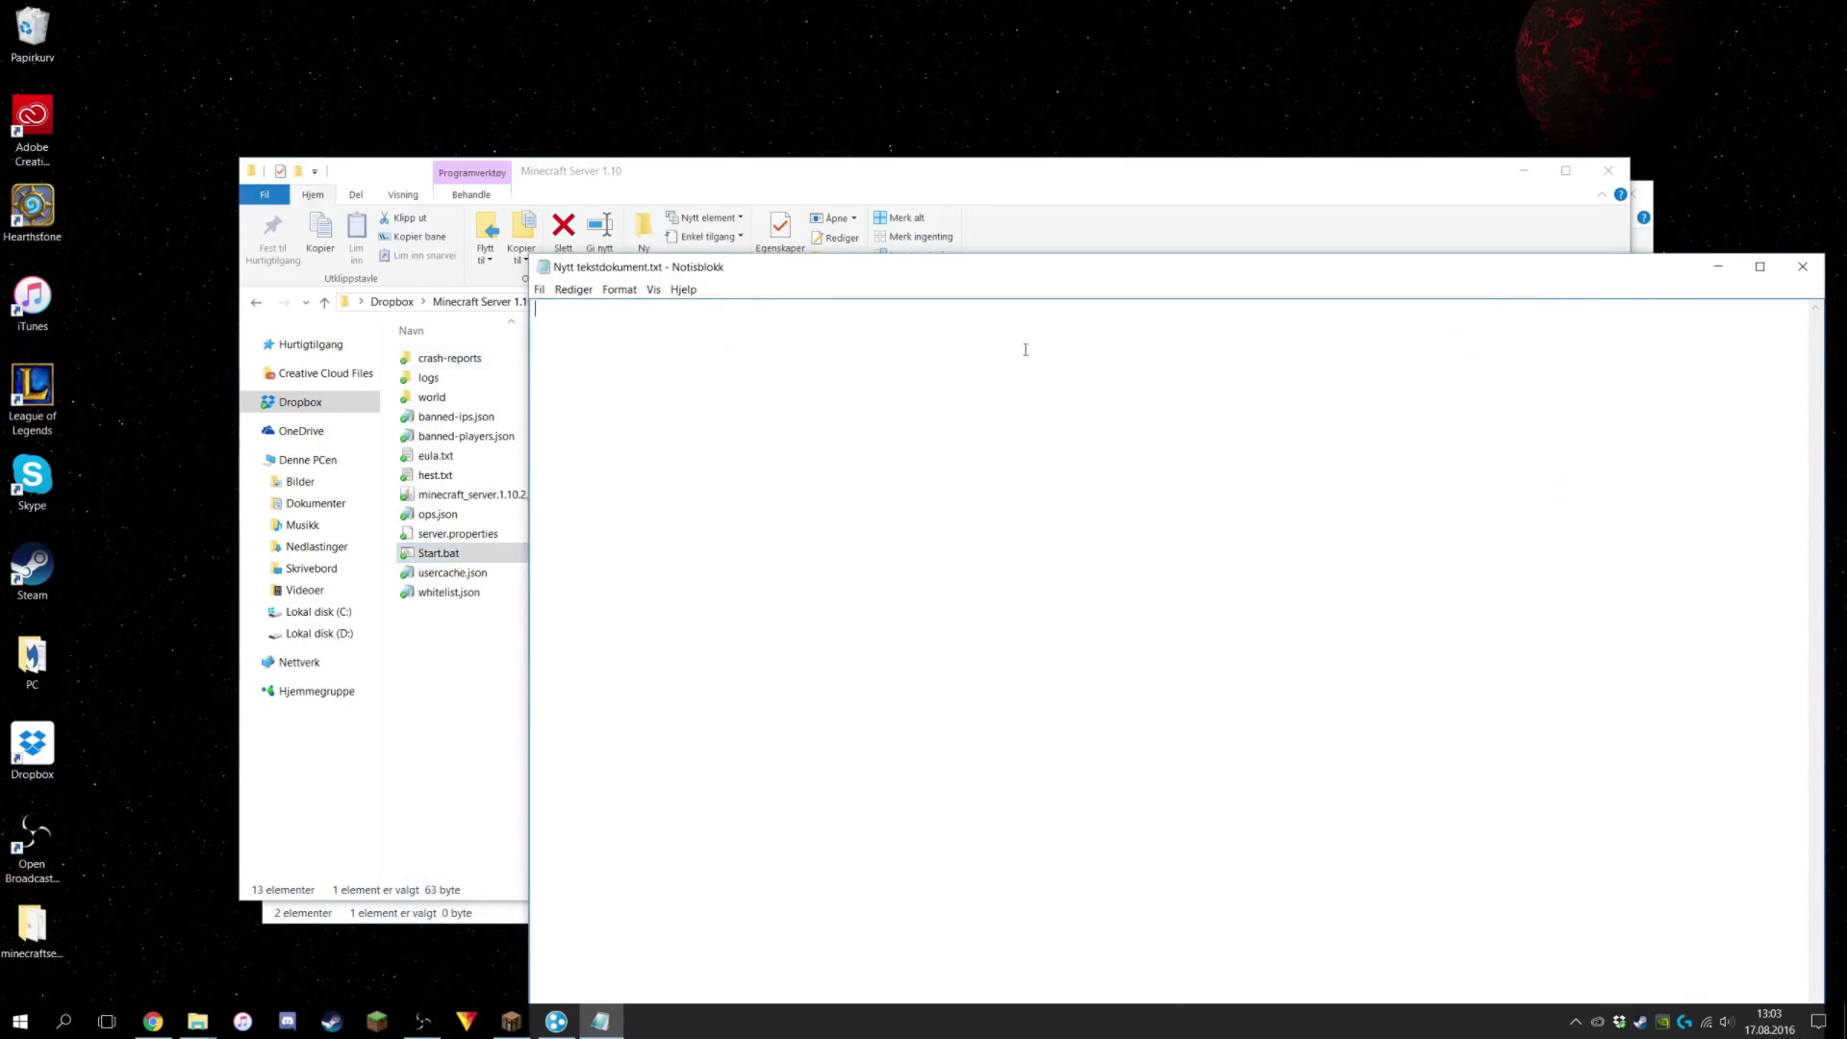
pyautogui.hotkey('ctrl', 'v')
pyautogui.click(539, 289)
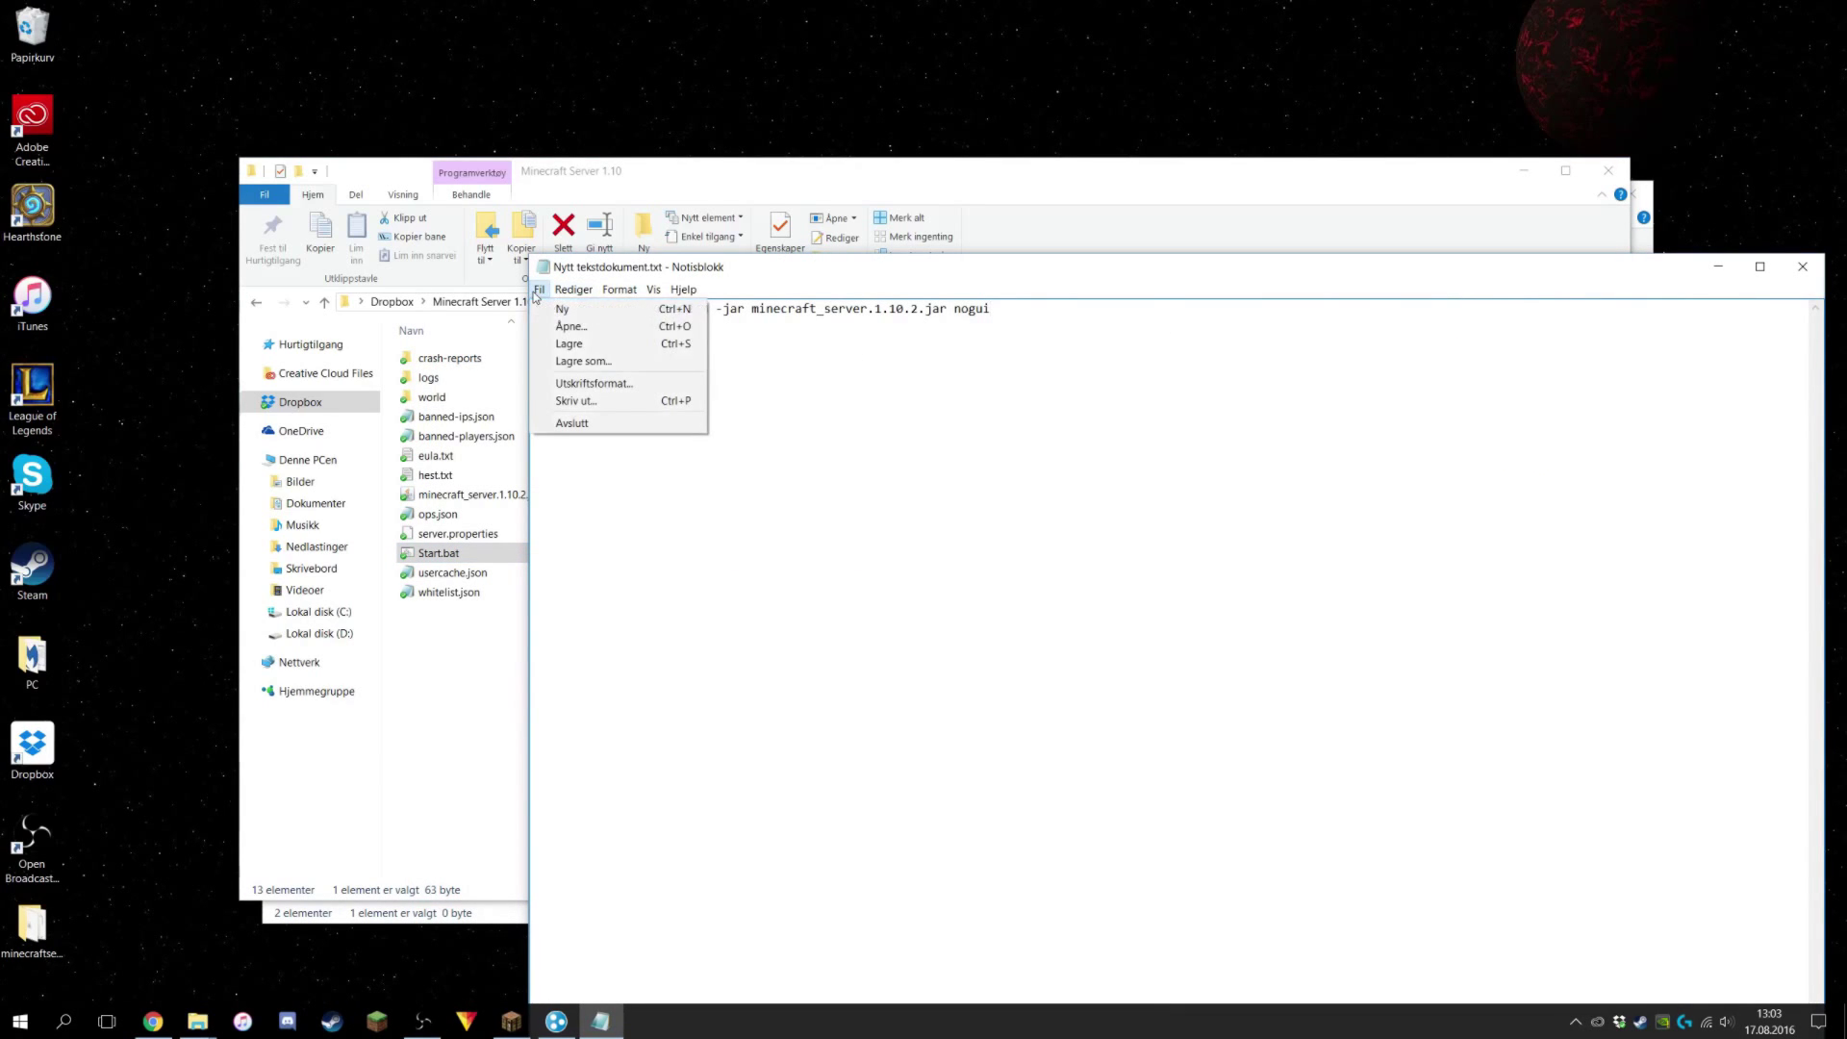
pyautogui.click(574, 361)
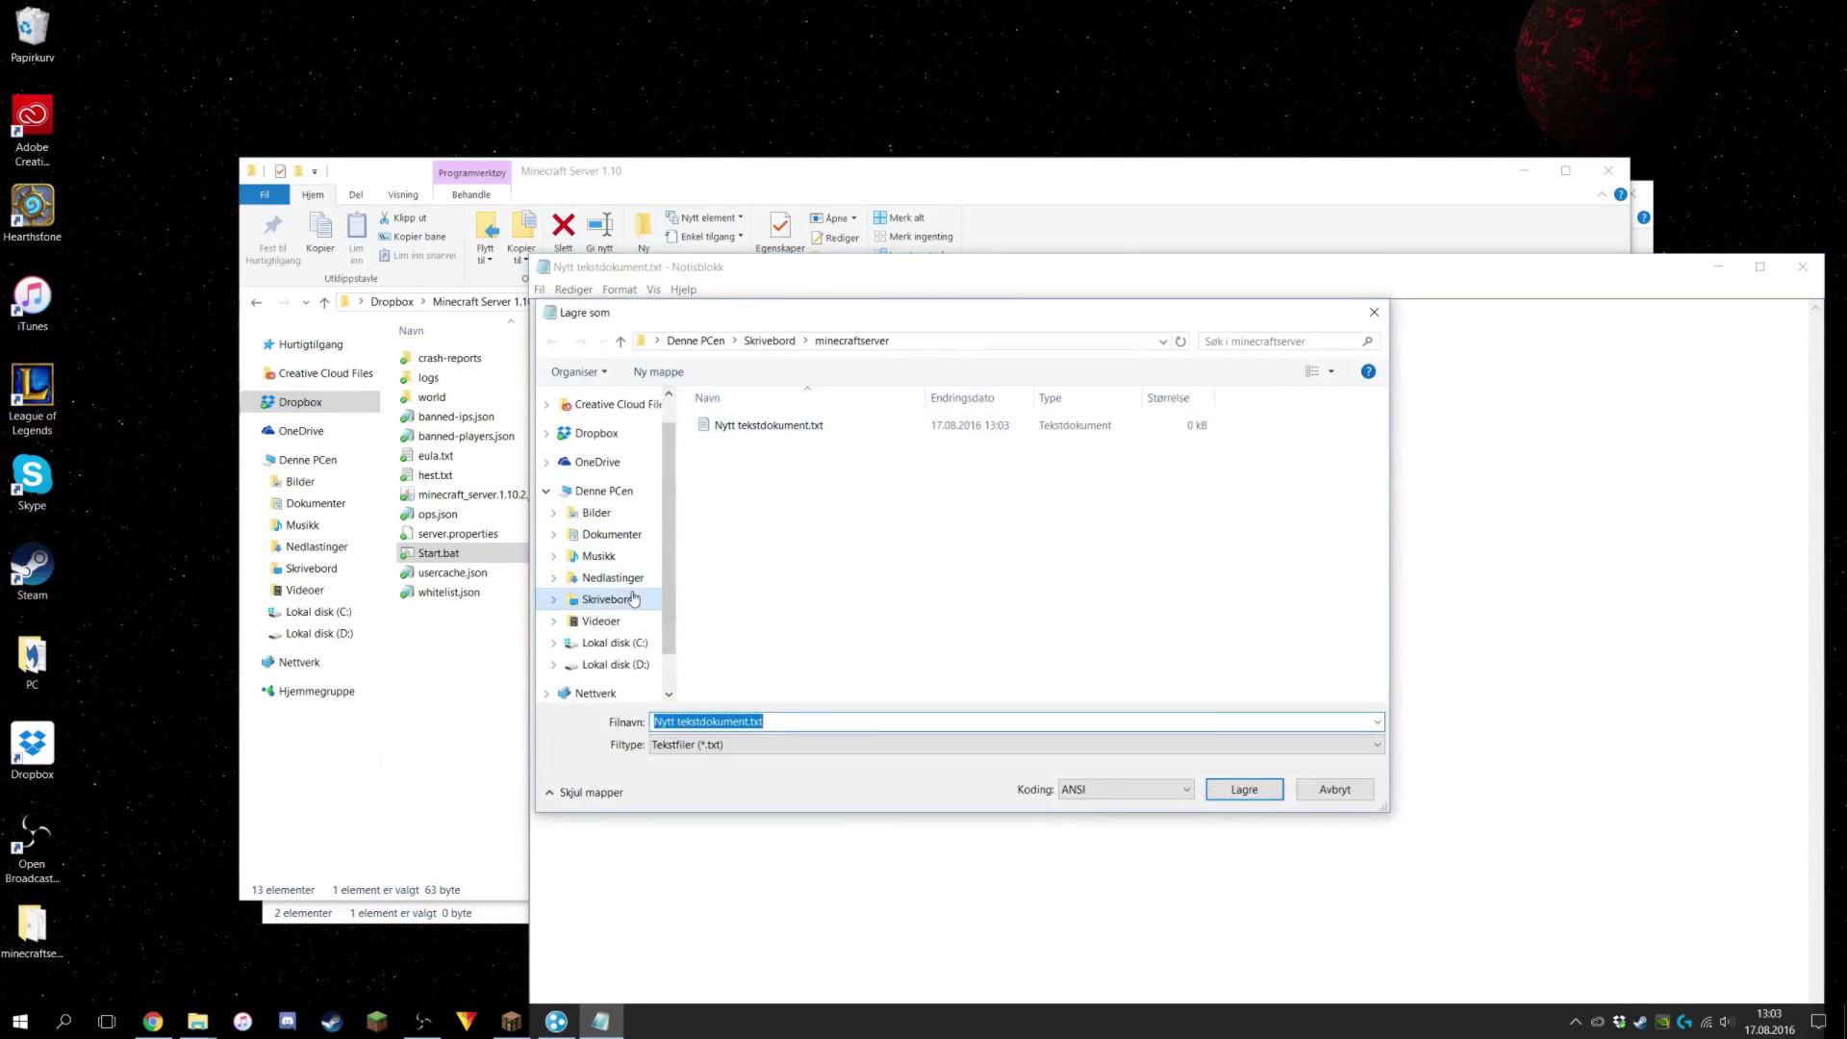
pyautogui.click(731, 744)
pyautogui.click(706, 775)
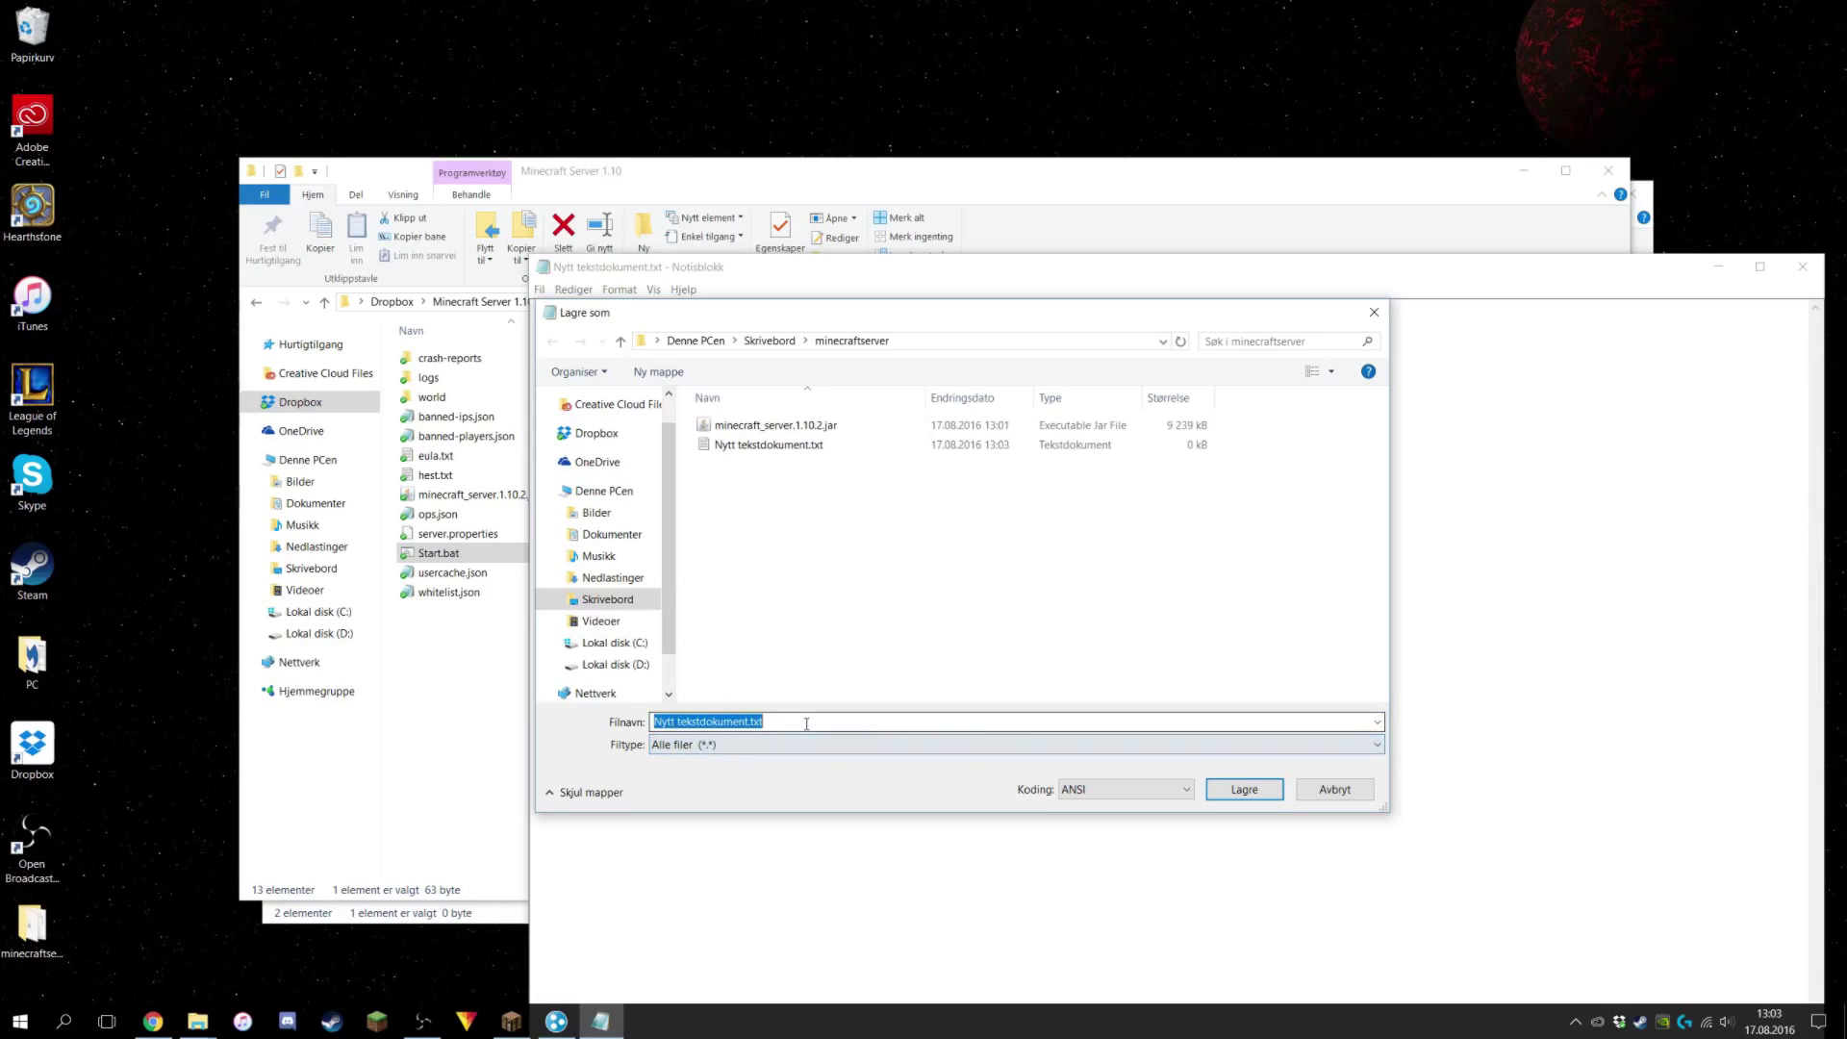
pyautogui.write('ru')
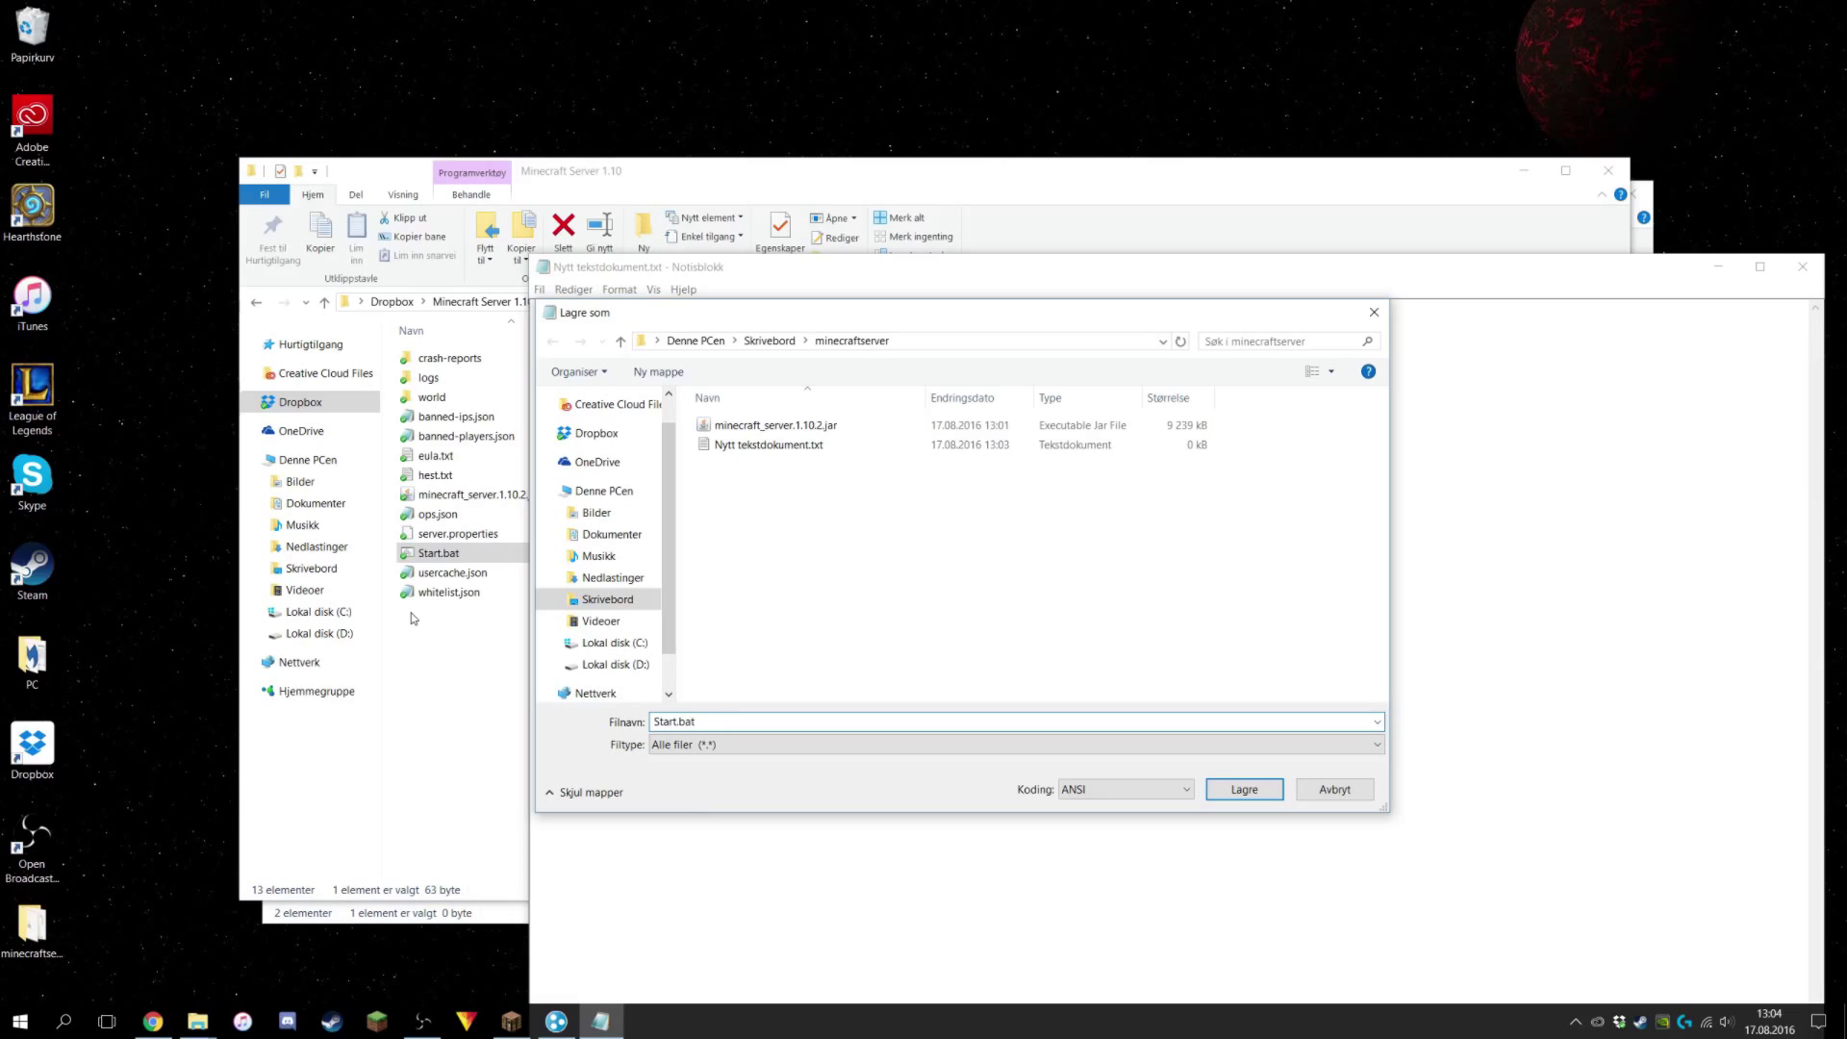
pyautogui.click(1241, 789)
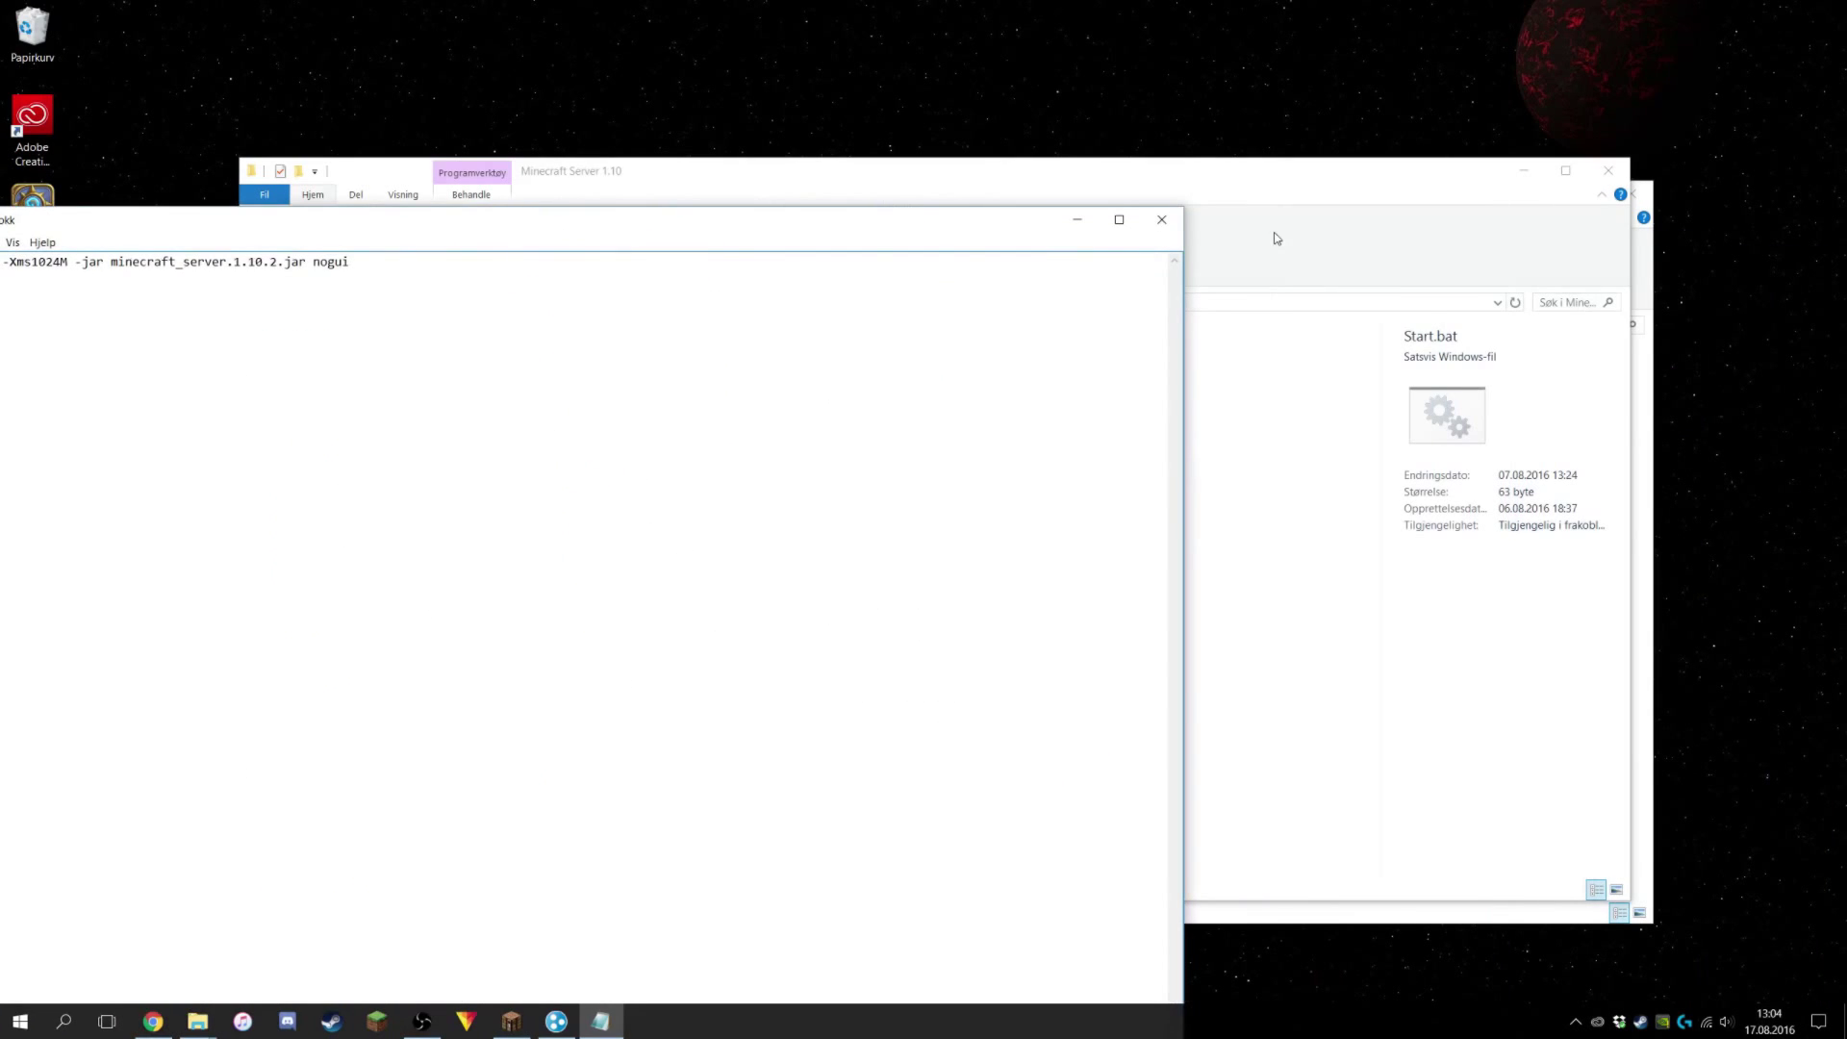
pyautogui.click(1161, 219)
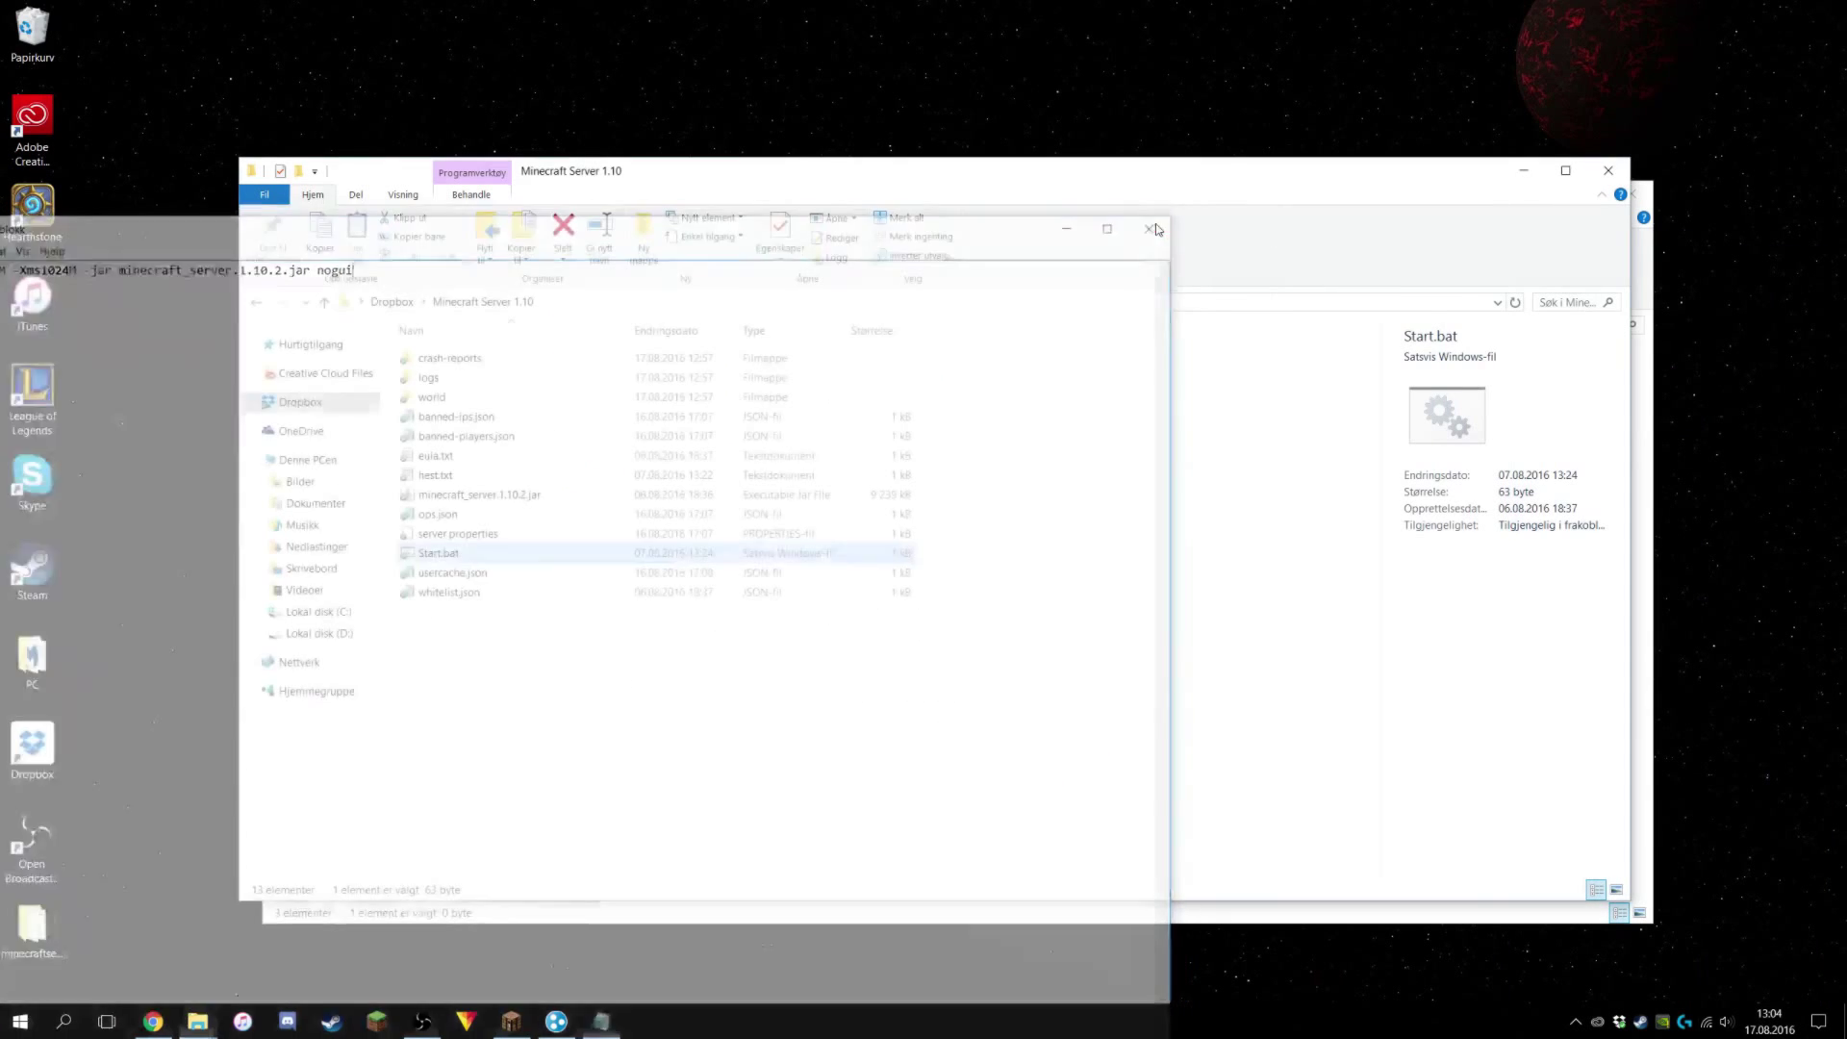
pyautogui.click(648, 687)
# Delete the empty Nytt tekstdokument.txt and run Start.bat once to generate server files.
pyautogui.click(1592, 180)
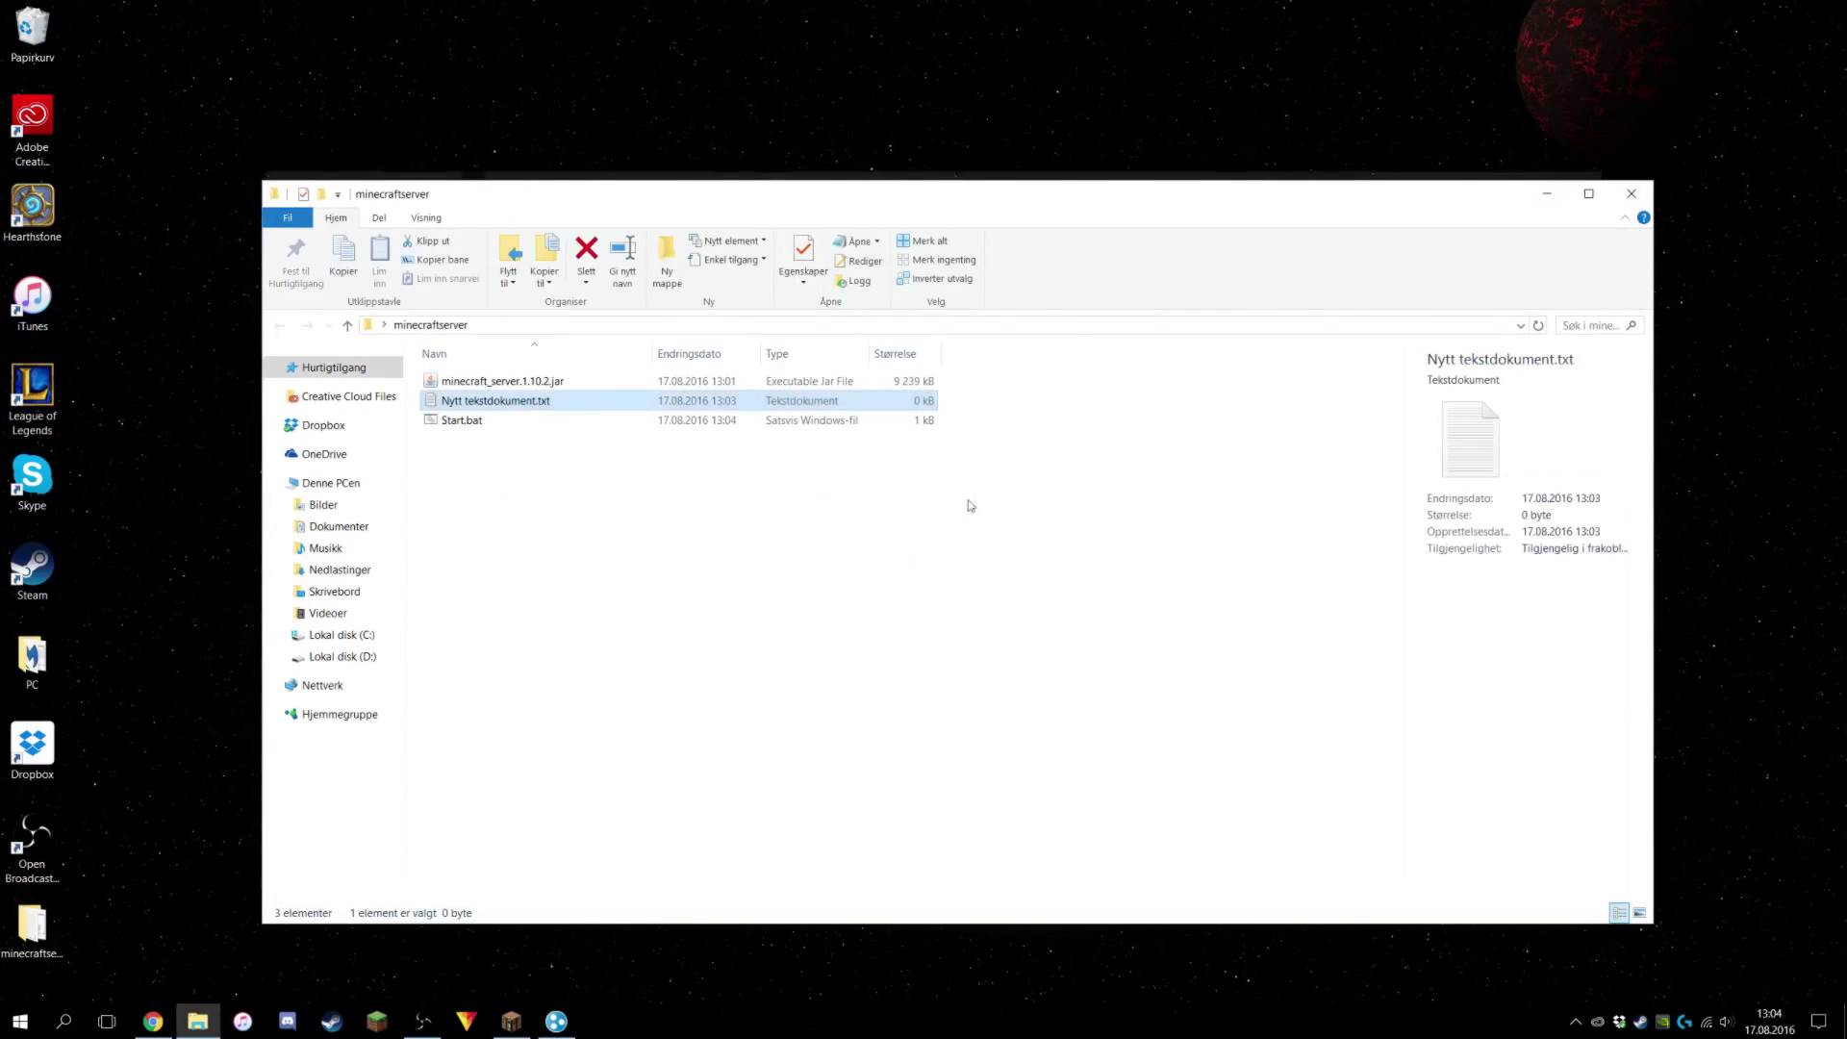
pyautogui.moveTo(769, 204); pyautogui.dragTo(804, 189)
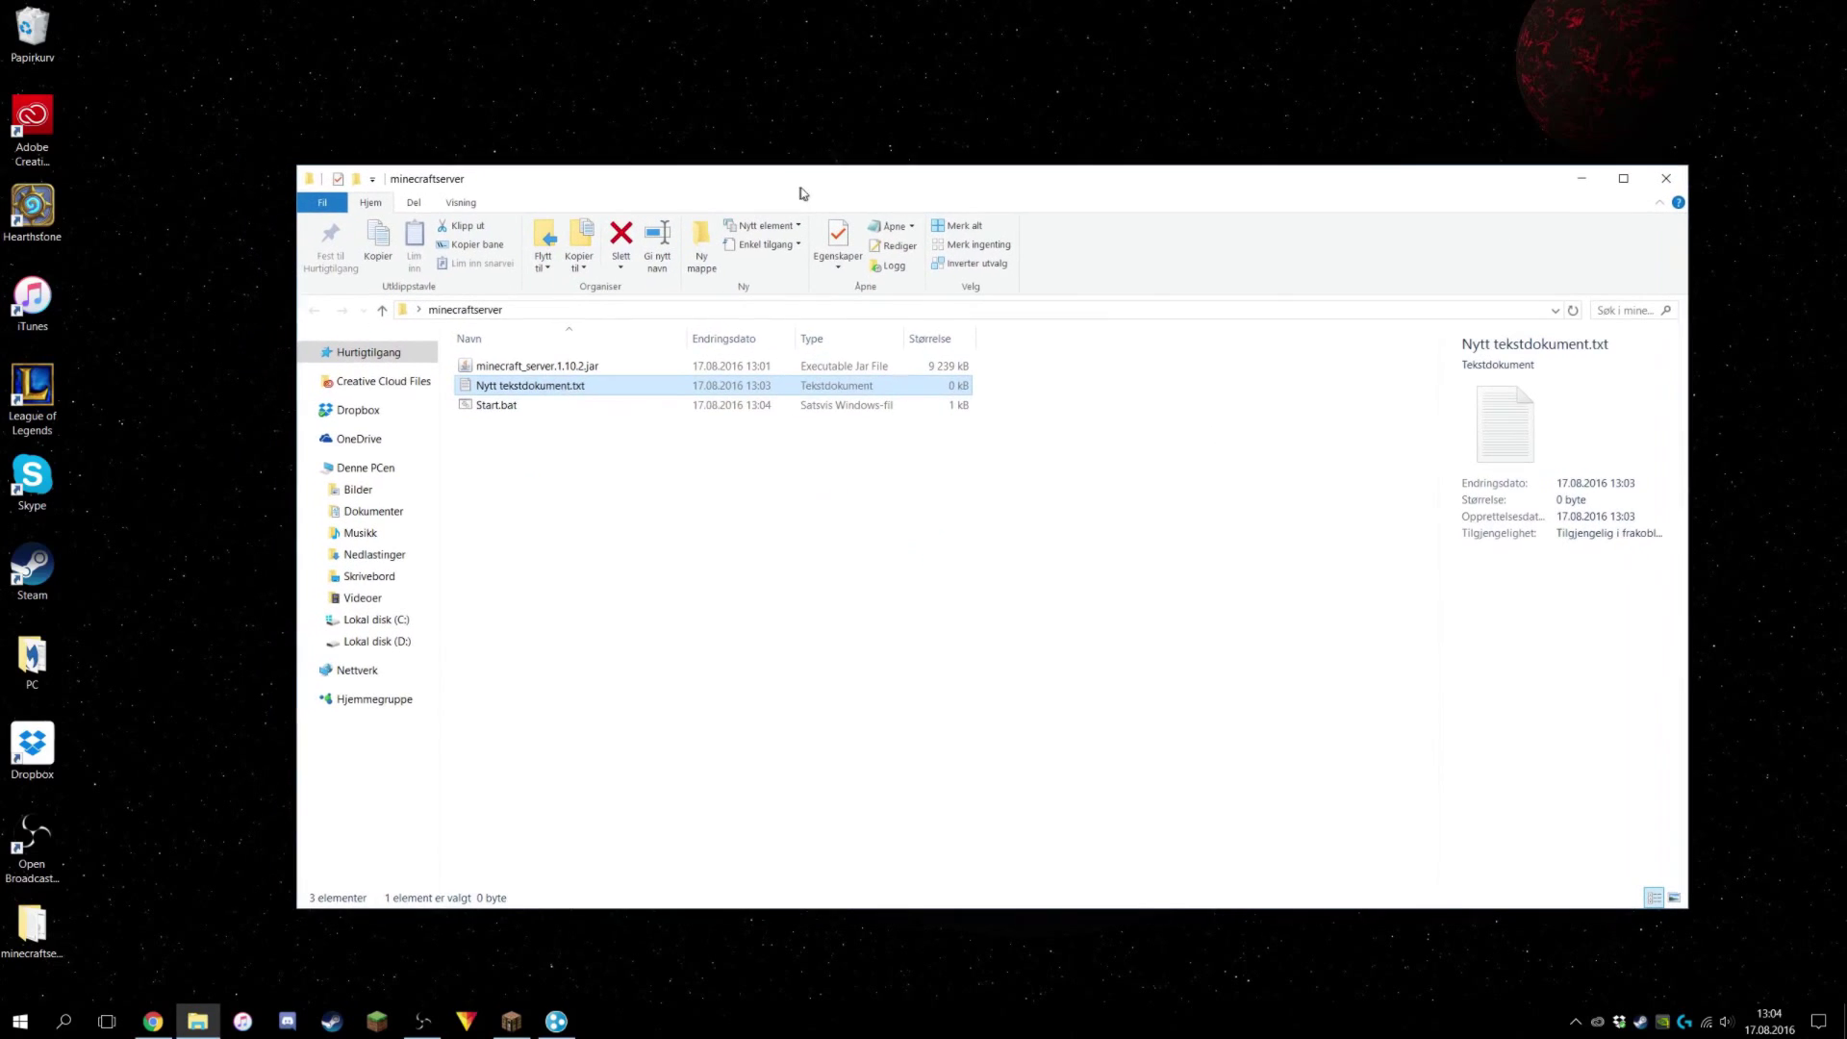
pyautogui.click(562, 384)
pyautogui.press('BackSpace')
pyautogui.press('Return')
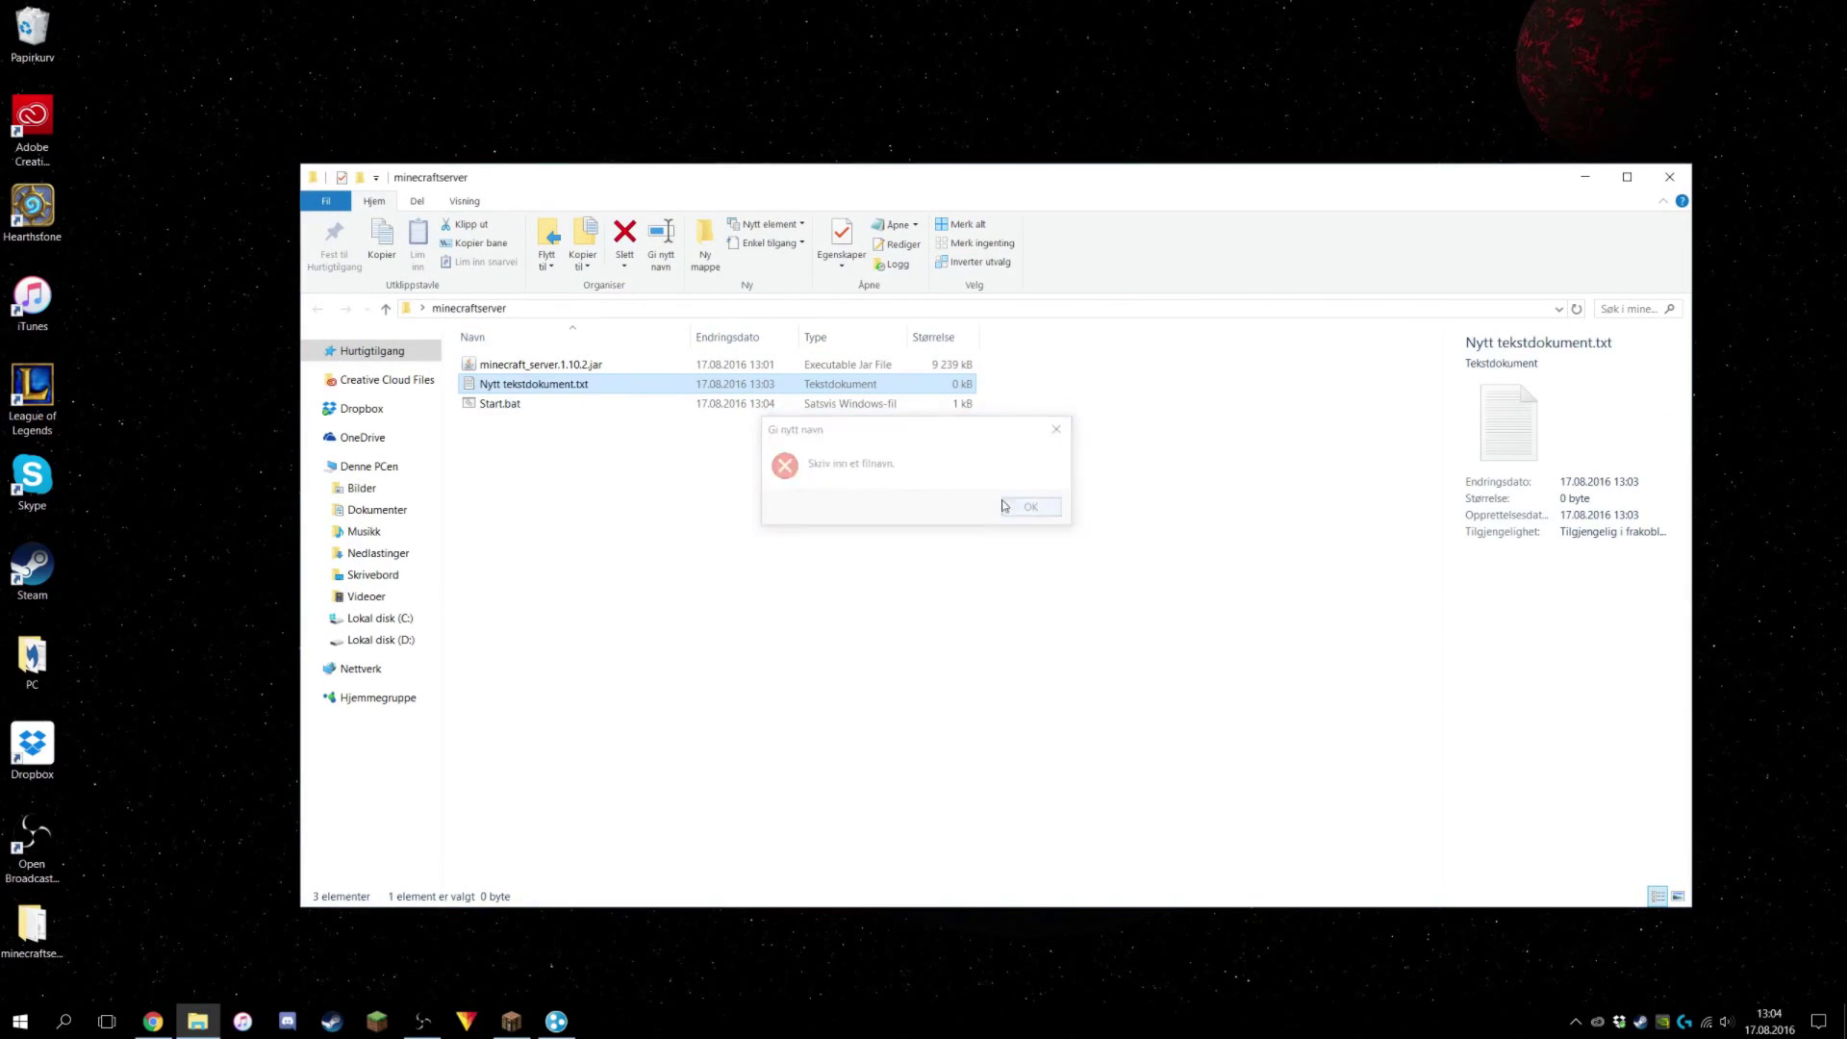
pyautogui.click(1005, 506)
pyautogui.press('Delete')
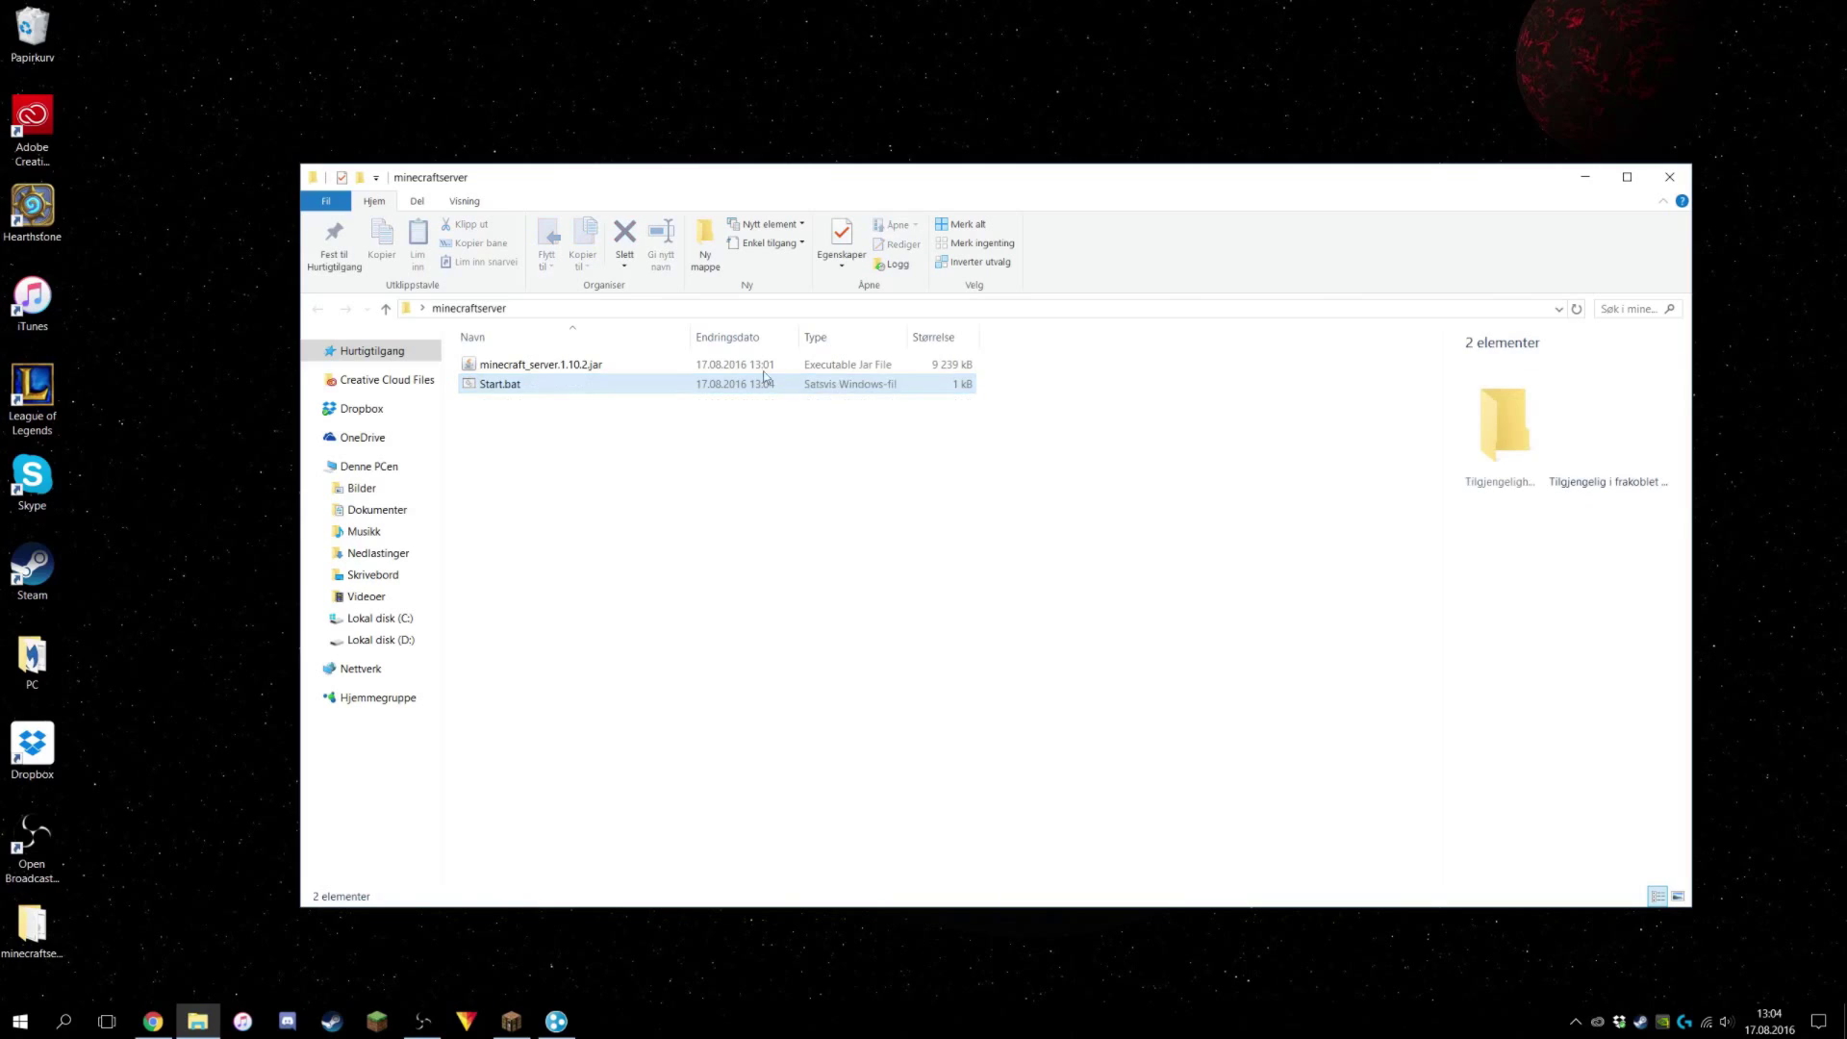
pyautogui.doubleClick(502, 384)
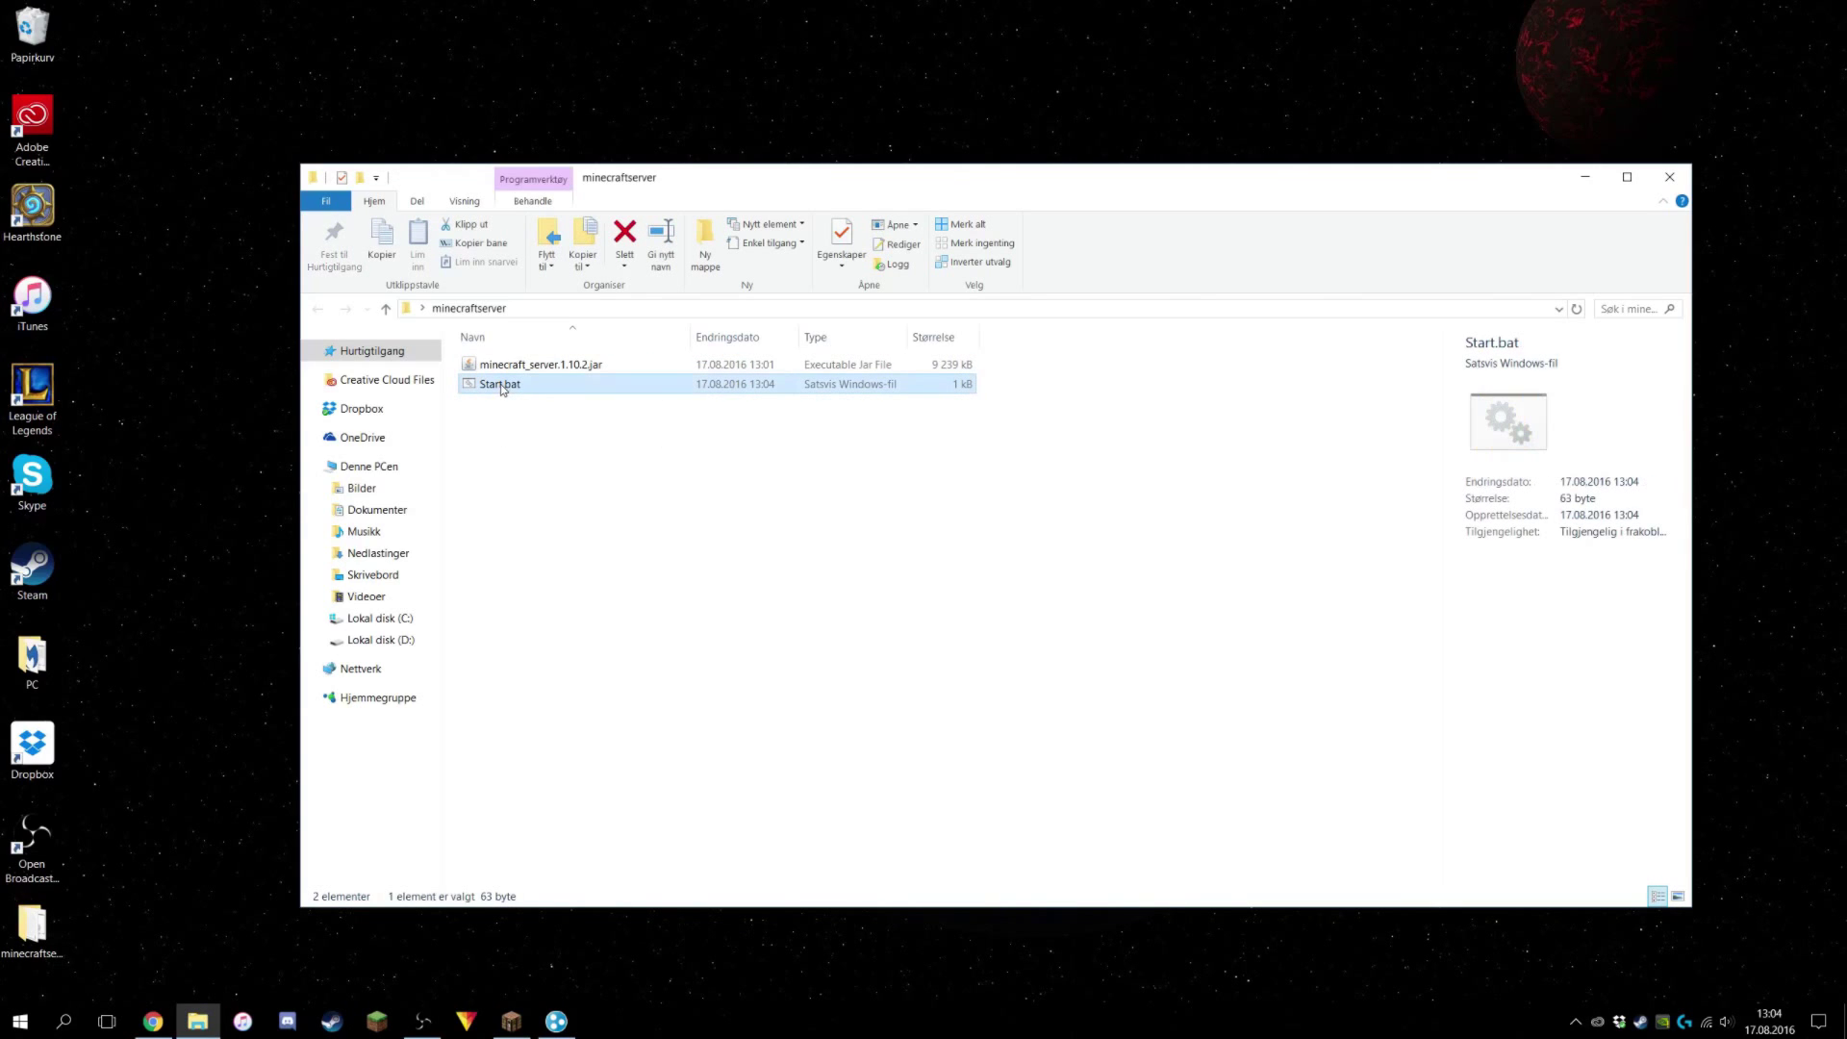
pyautogui.moveTo(242, 69); pyautogui.dragTo(1197, 444)
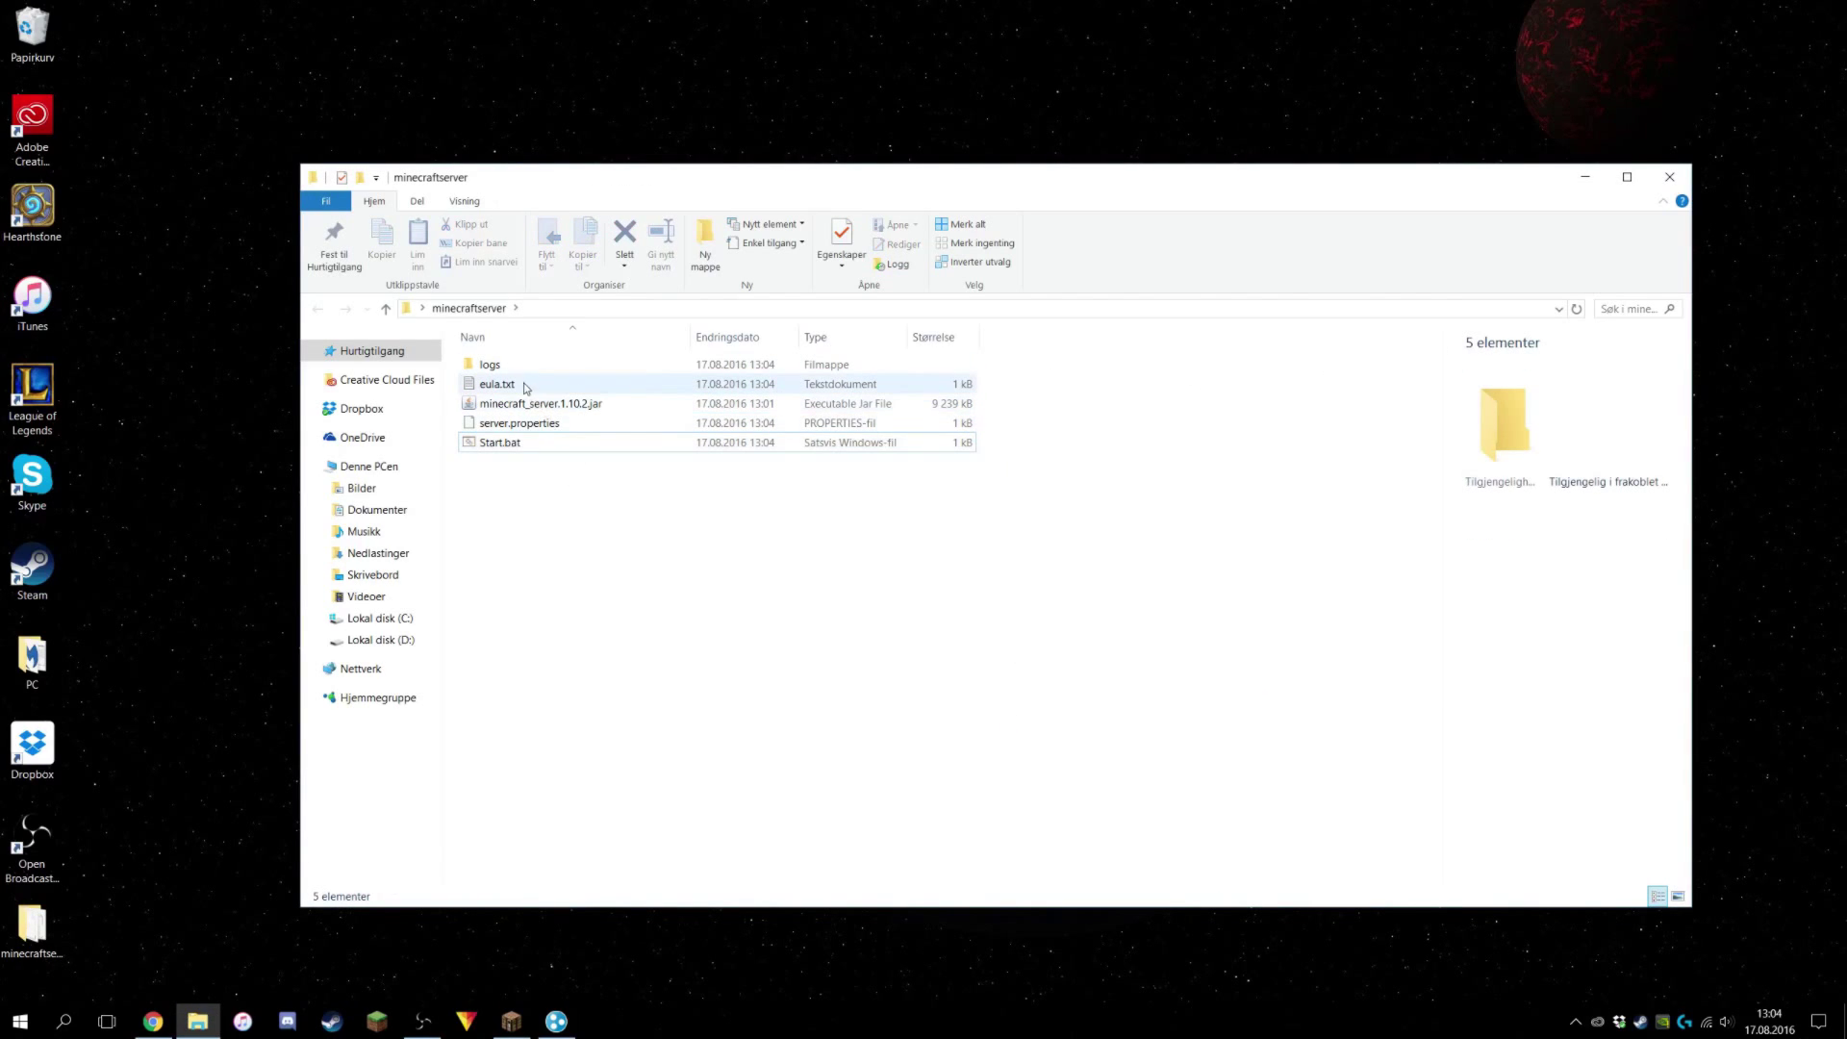
# Change eula=false to eula=true in eula.txt and close Notepad.
pyautogui.doubleClick(512, 383)
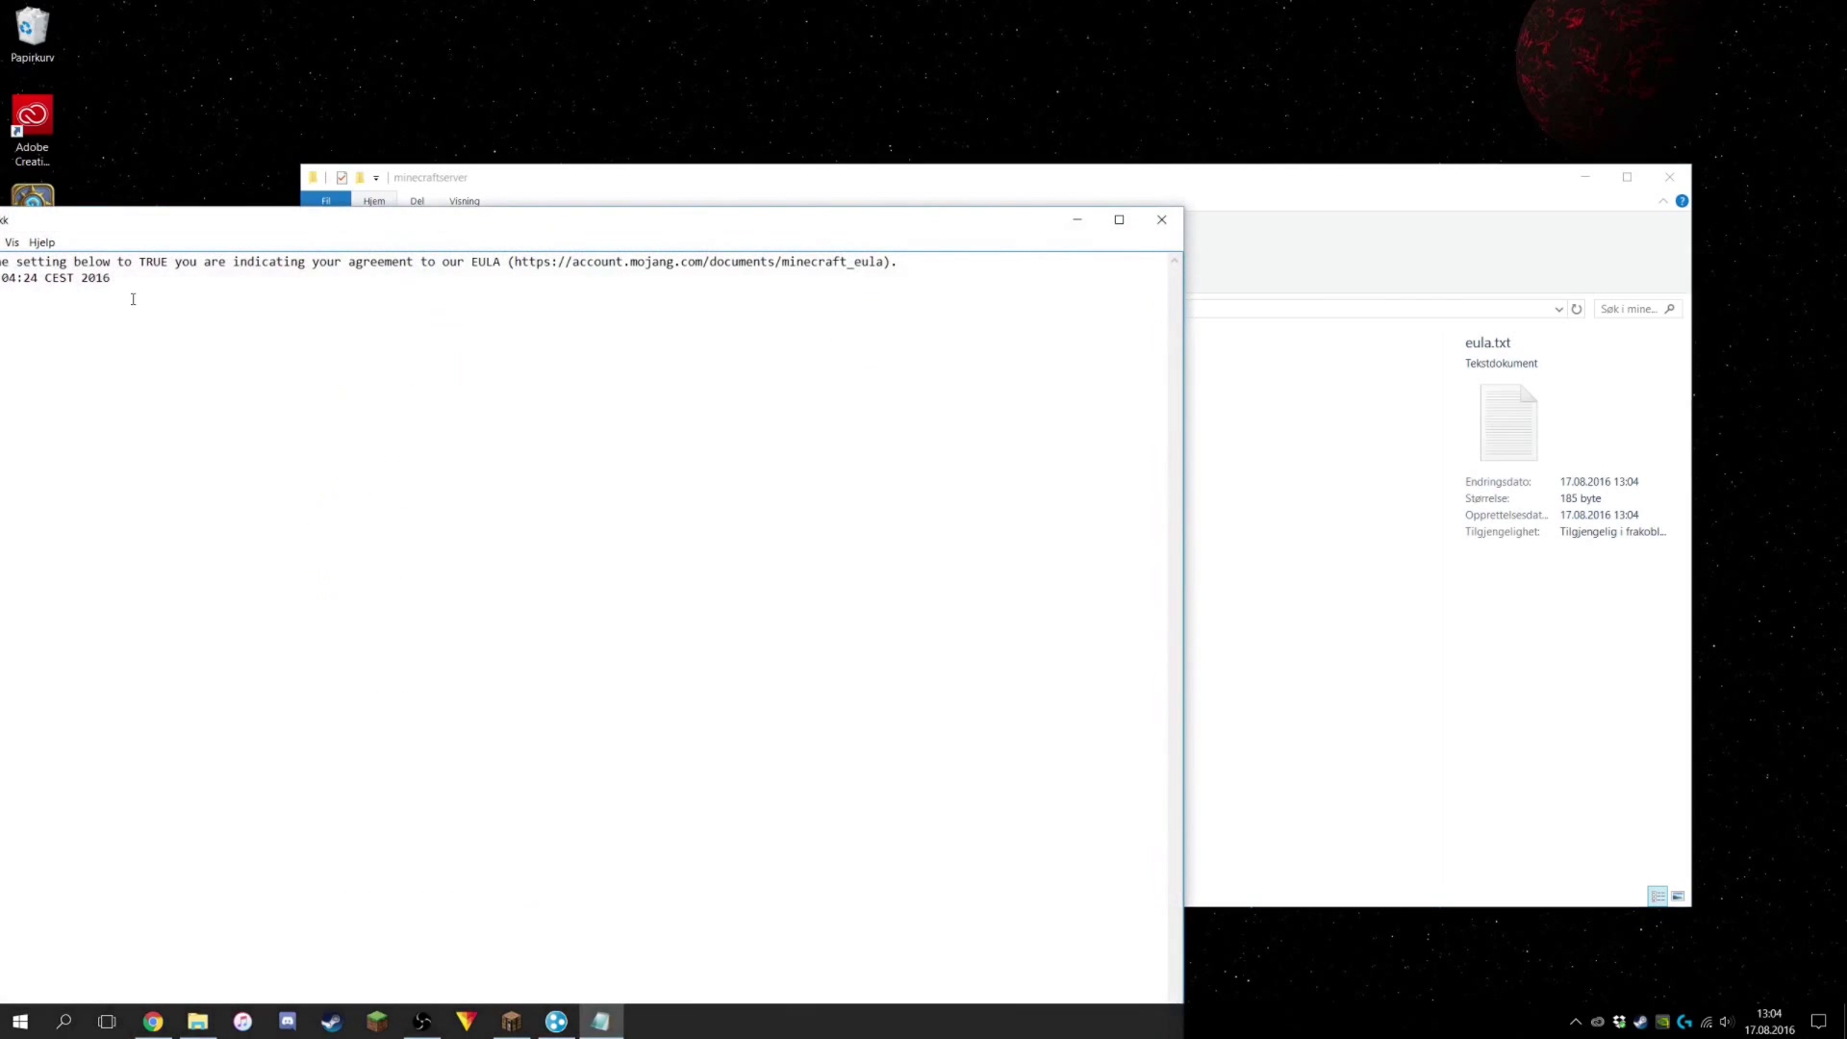
pyautogui.moveTo(176, 223); pyautogui.dragTo(565, 189)
pyautogui.click(362, 260)
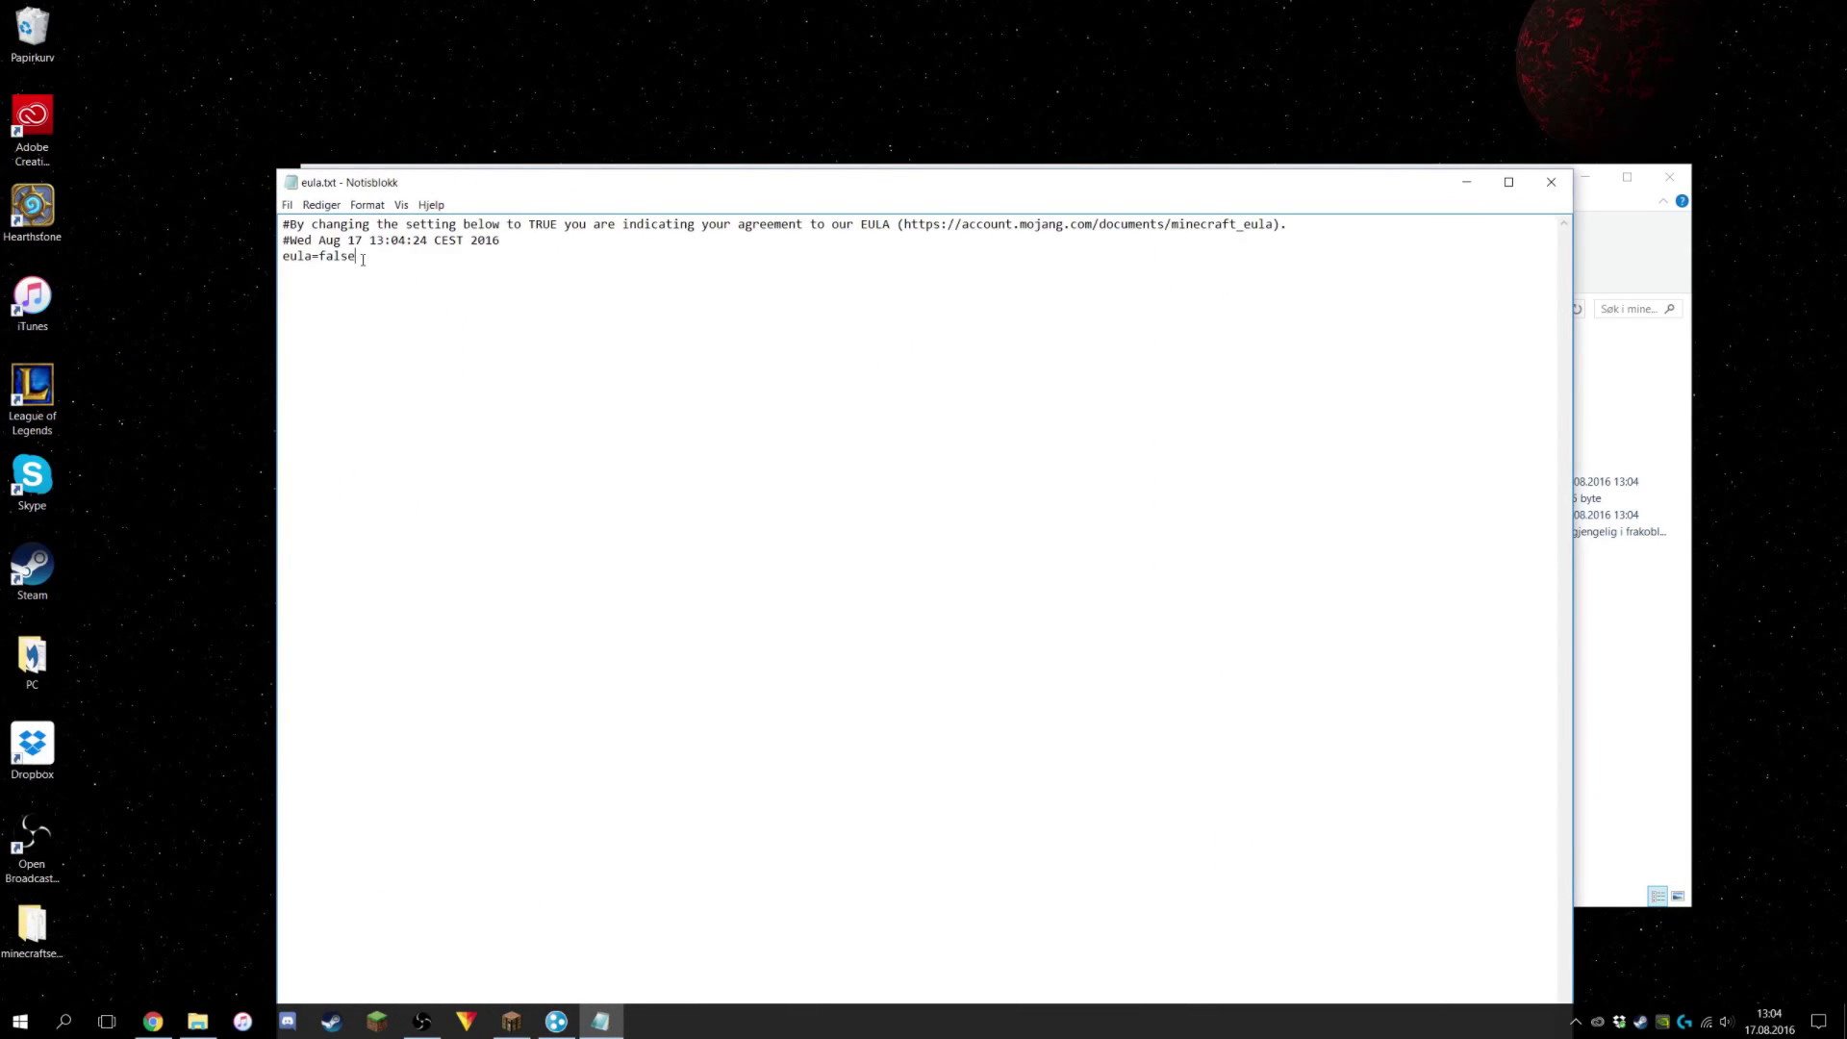
pyautogui.press('BackSpace')
pyautogui.press('BackSpace')
pyautogui.press('BackSpace')
pyautogui.press('BackSpace')
pyautogui.write('t')
pyautogui.click(1551, 182)
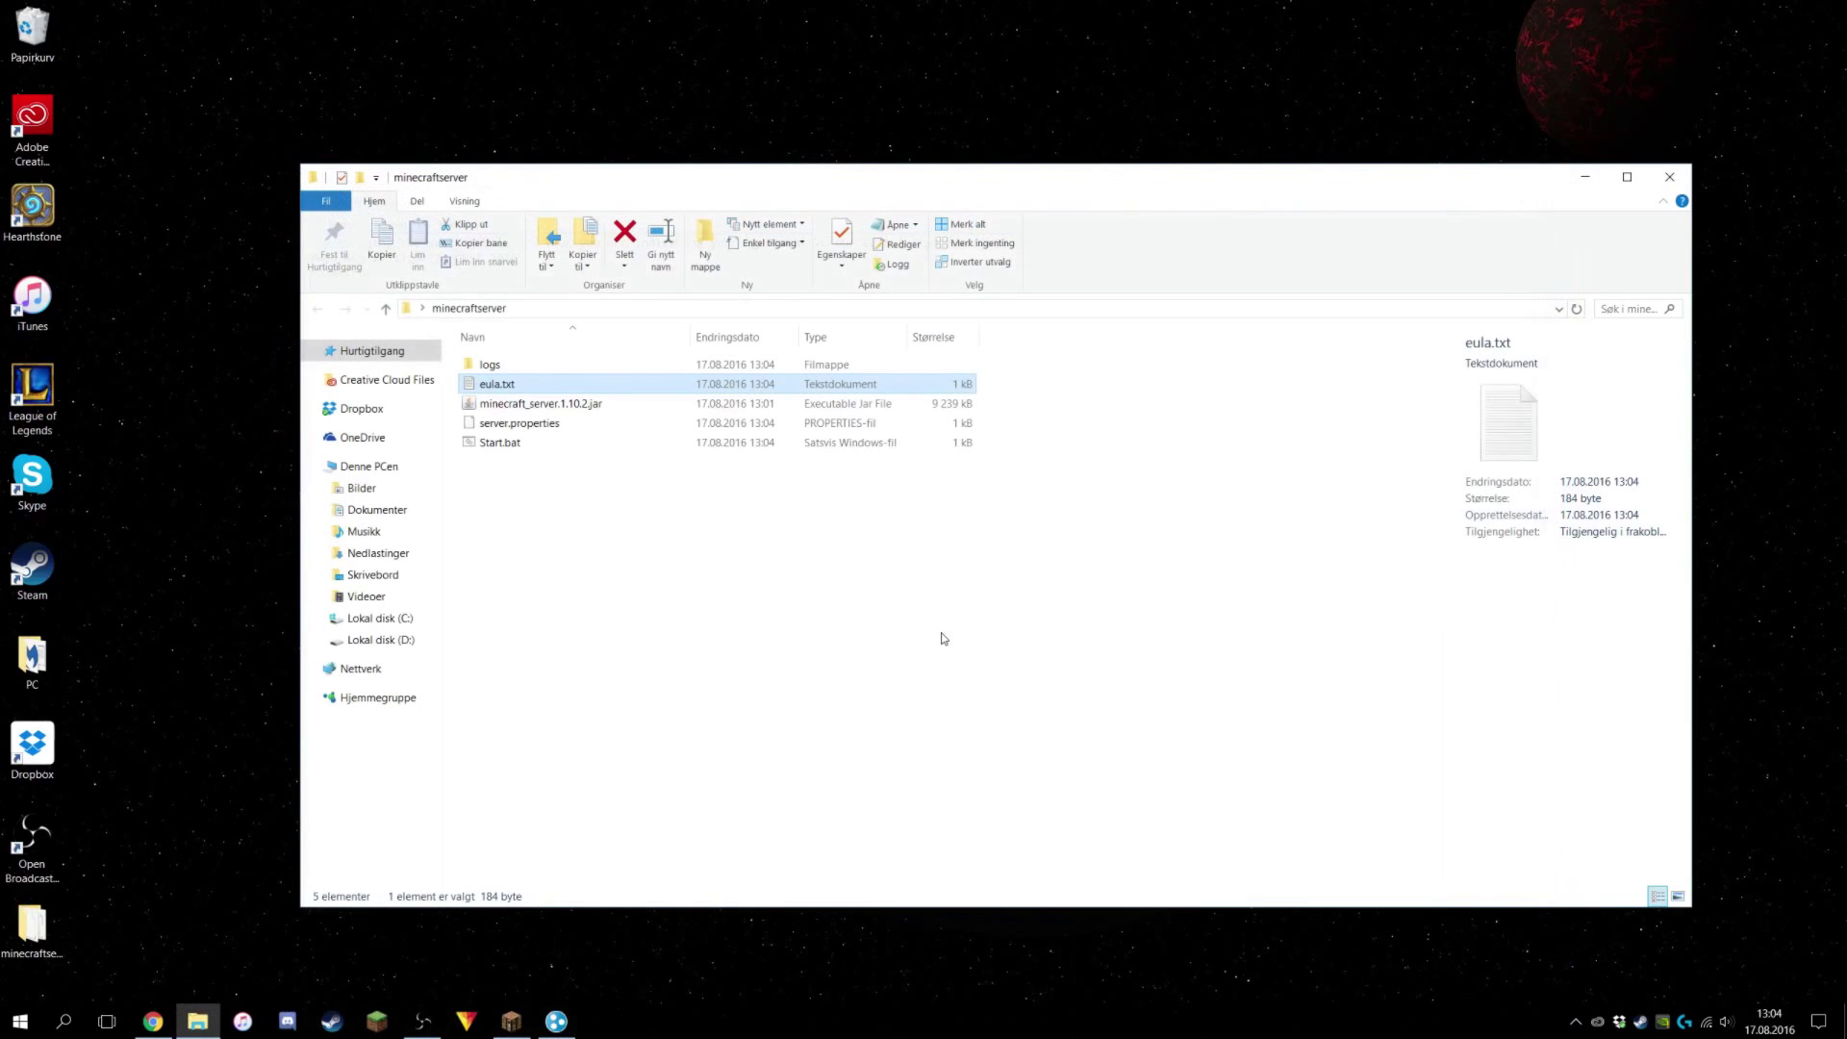
# Relaunch Start.bat, wait for Done, then enter stop so the server saves its chunks.
pyautogui.doubleClick(510, 442)
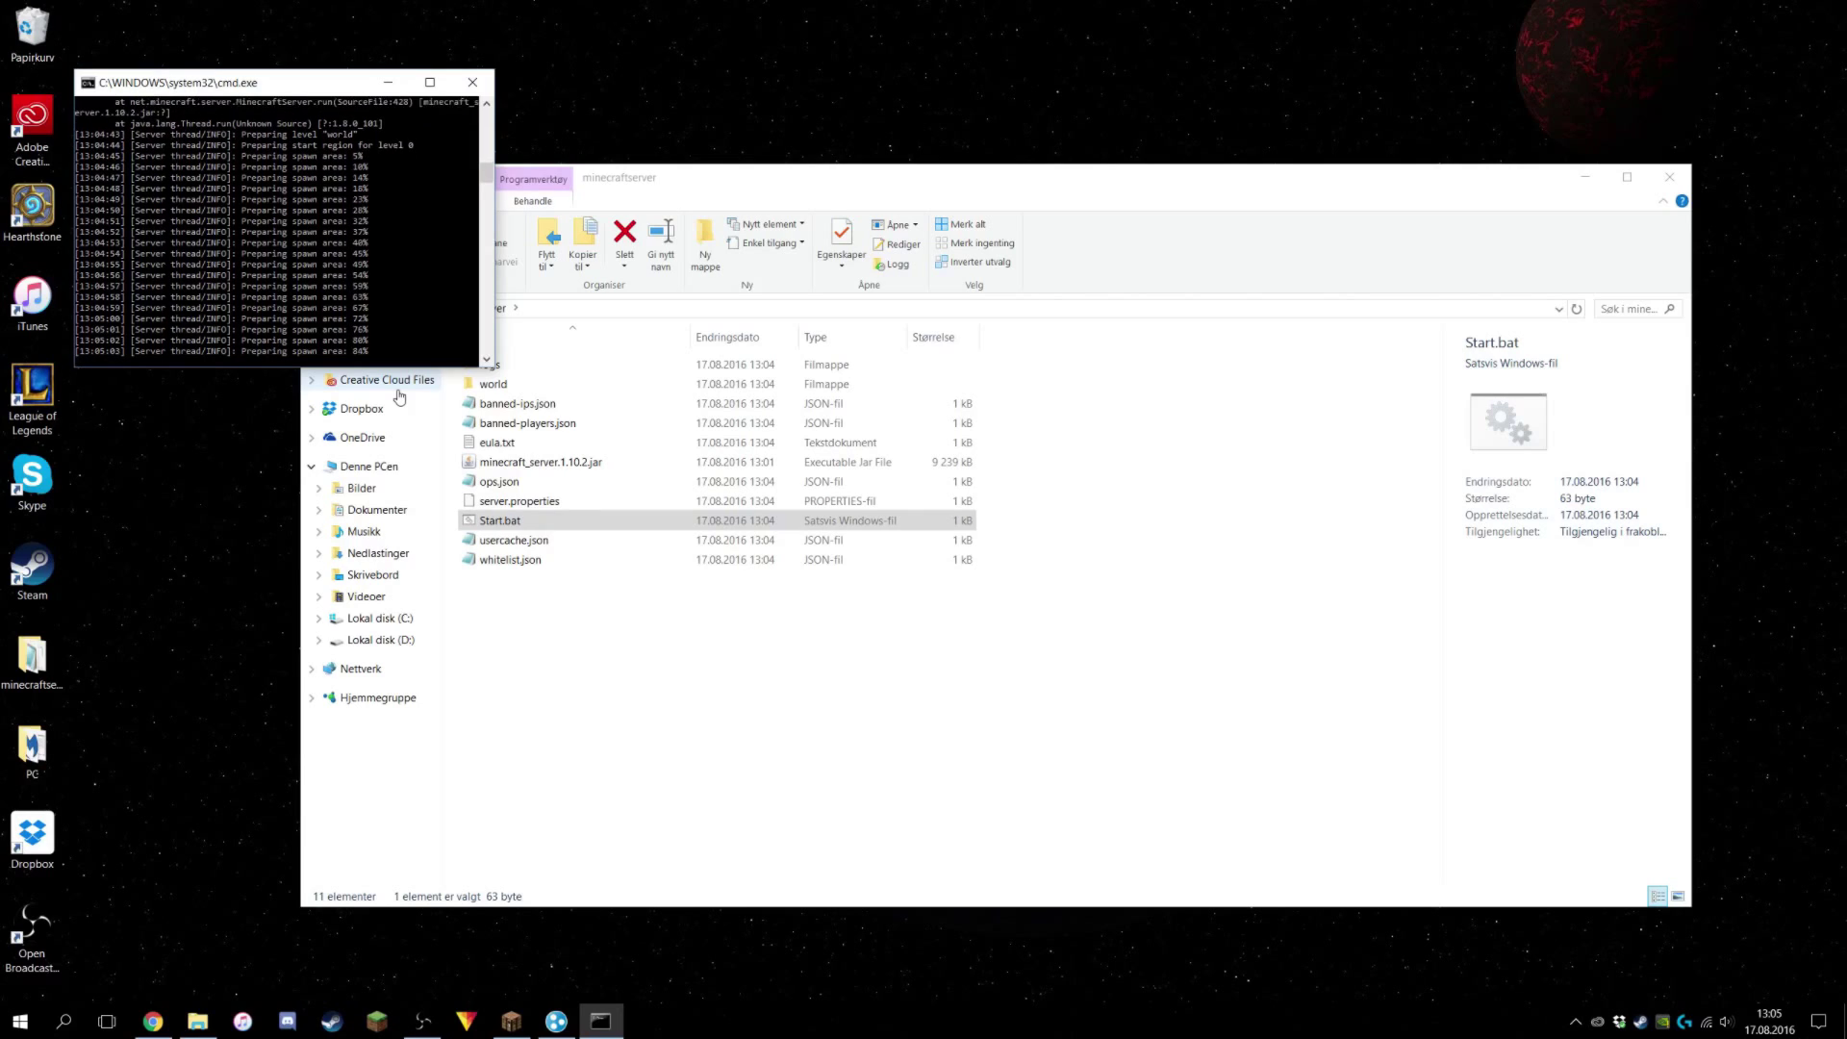
pyautogui.scroll(-4, 439, 312)
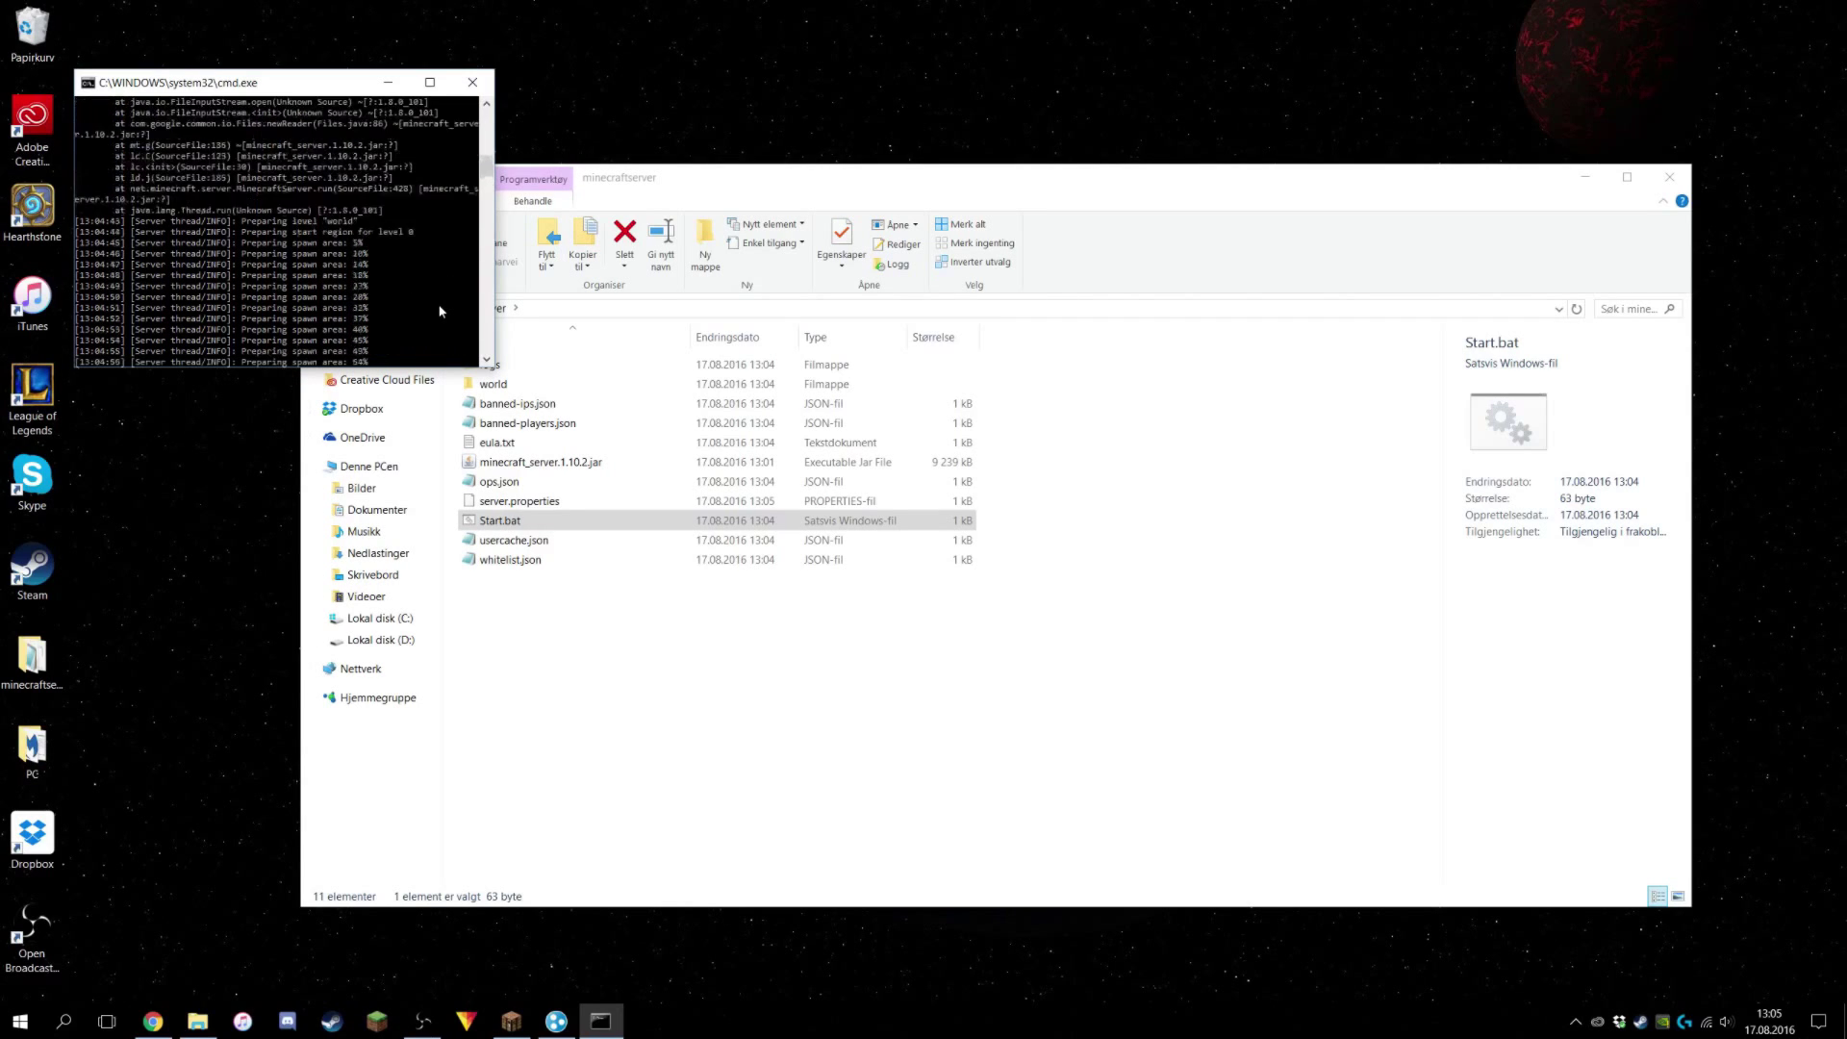
pyautogui.scroll(-5, 440, 313)
pyautogui.scroll(4, 339, 289)
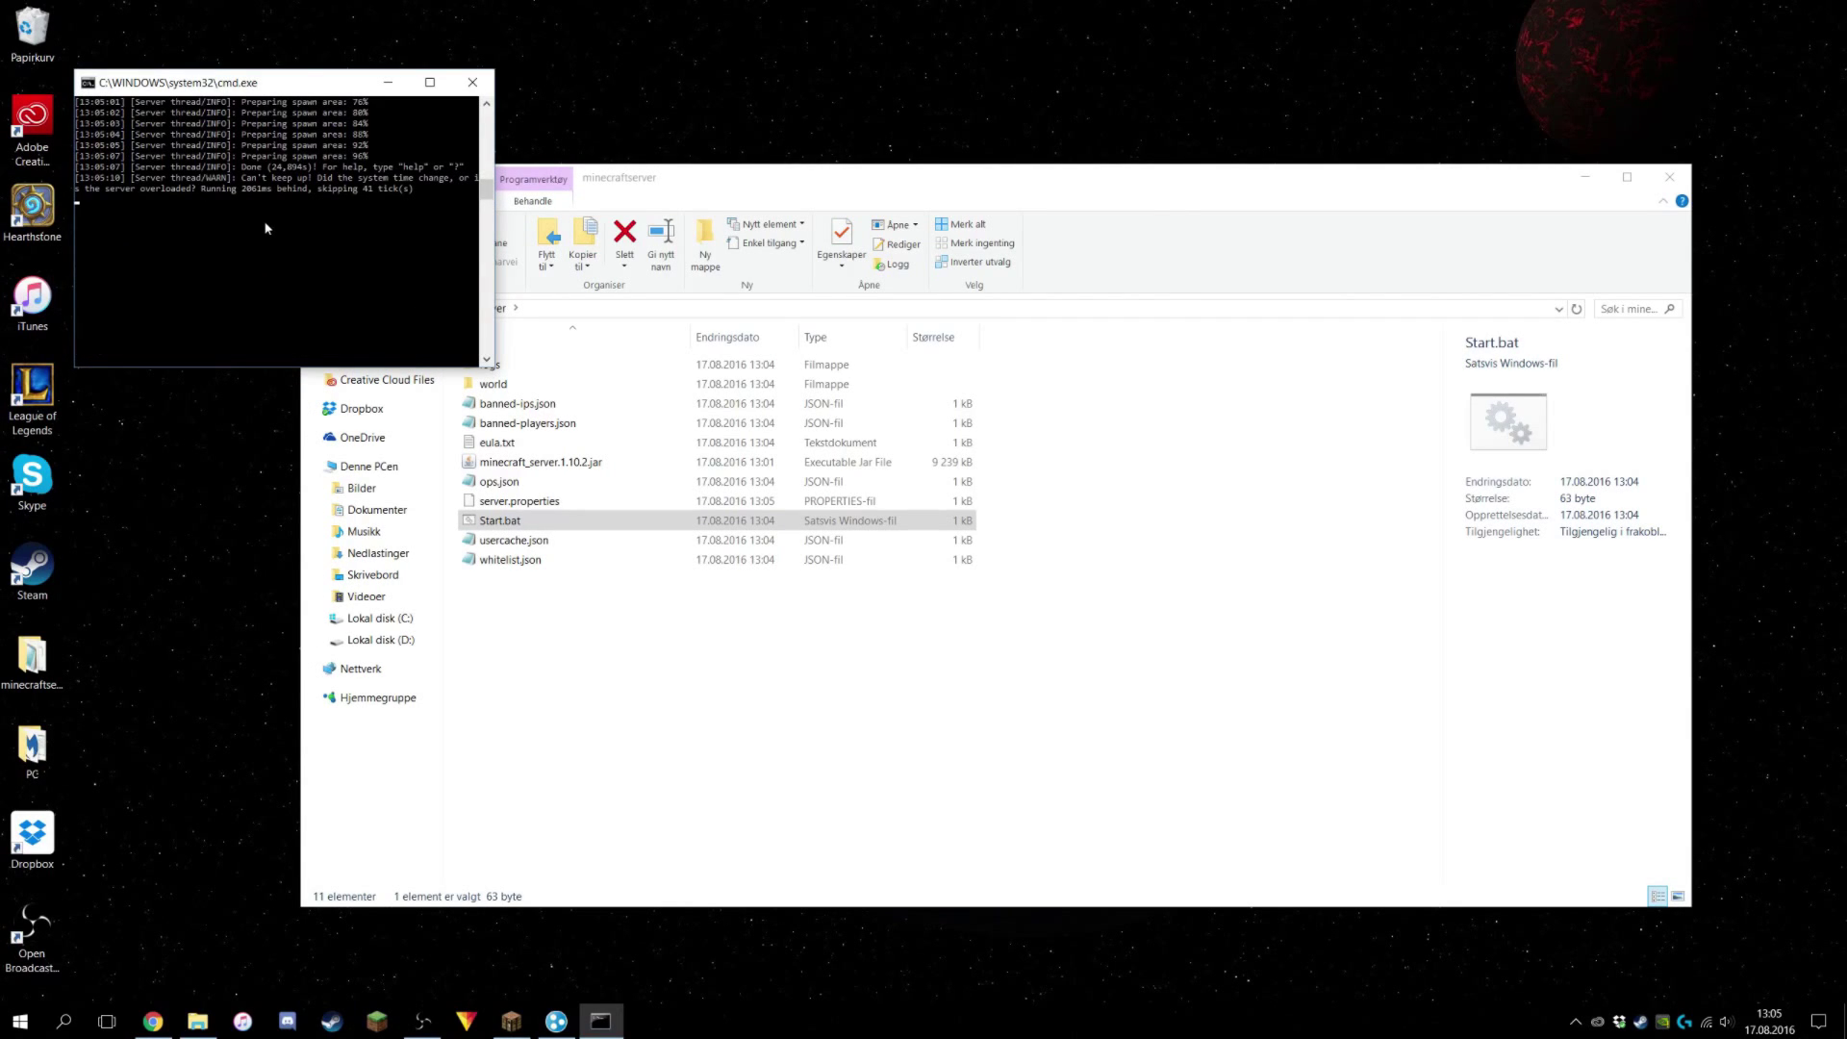
pyautogui.press('Return')
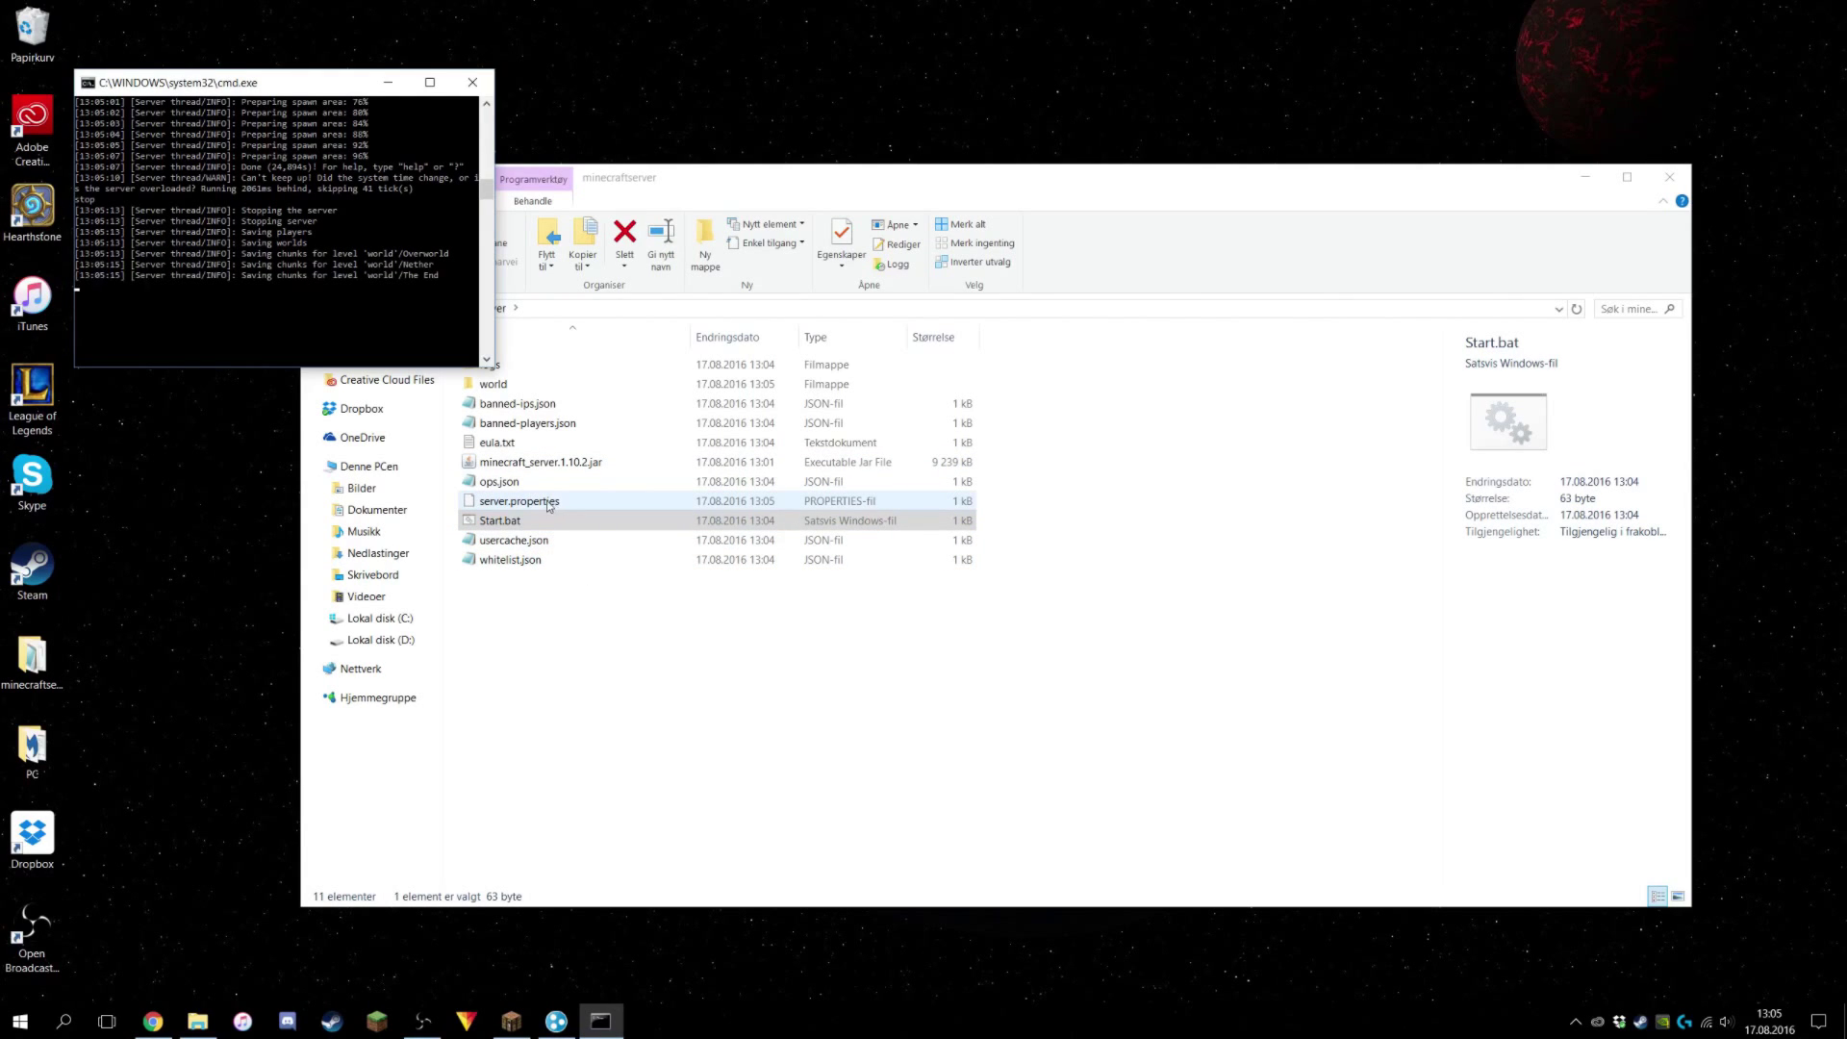
# Open server.properties in Notisblokk, check the empty server-ip line, then close it.
pyautogui.rightClick(517, 501)
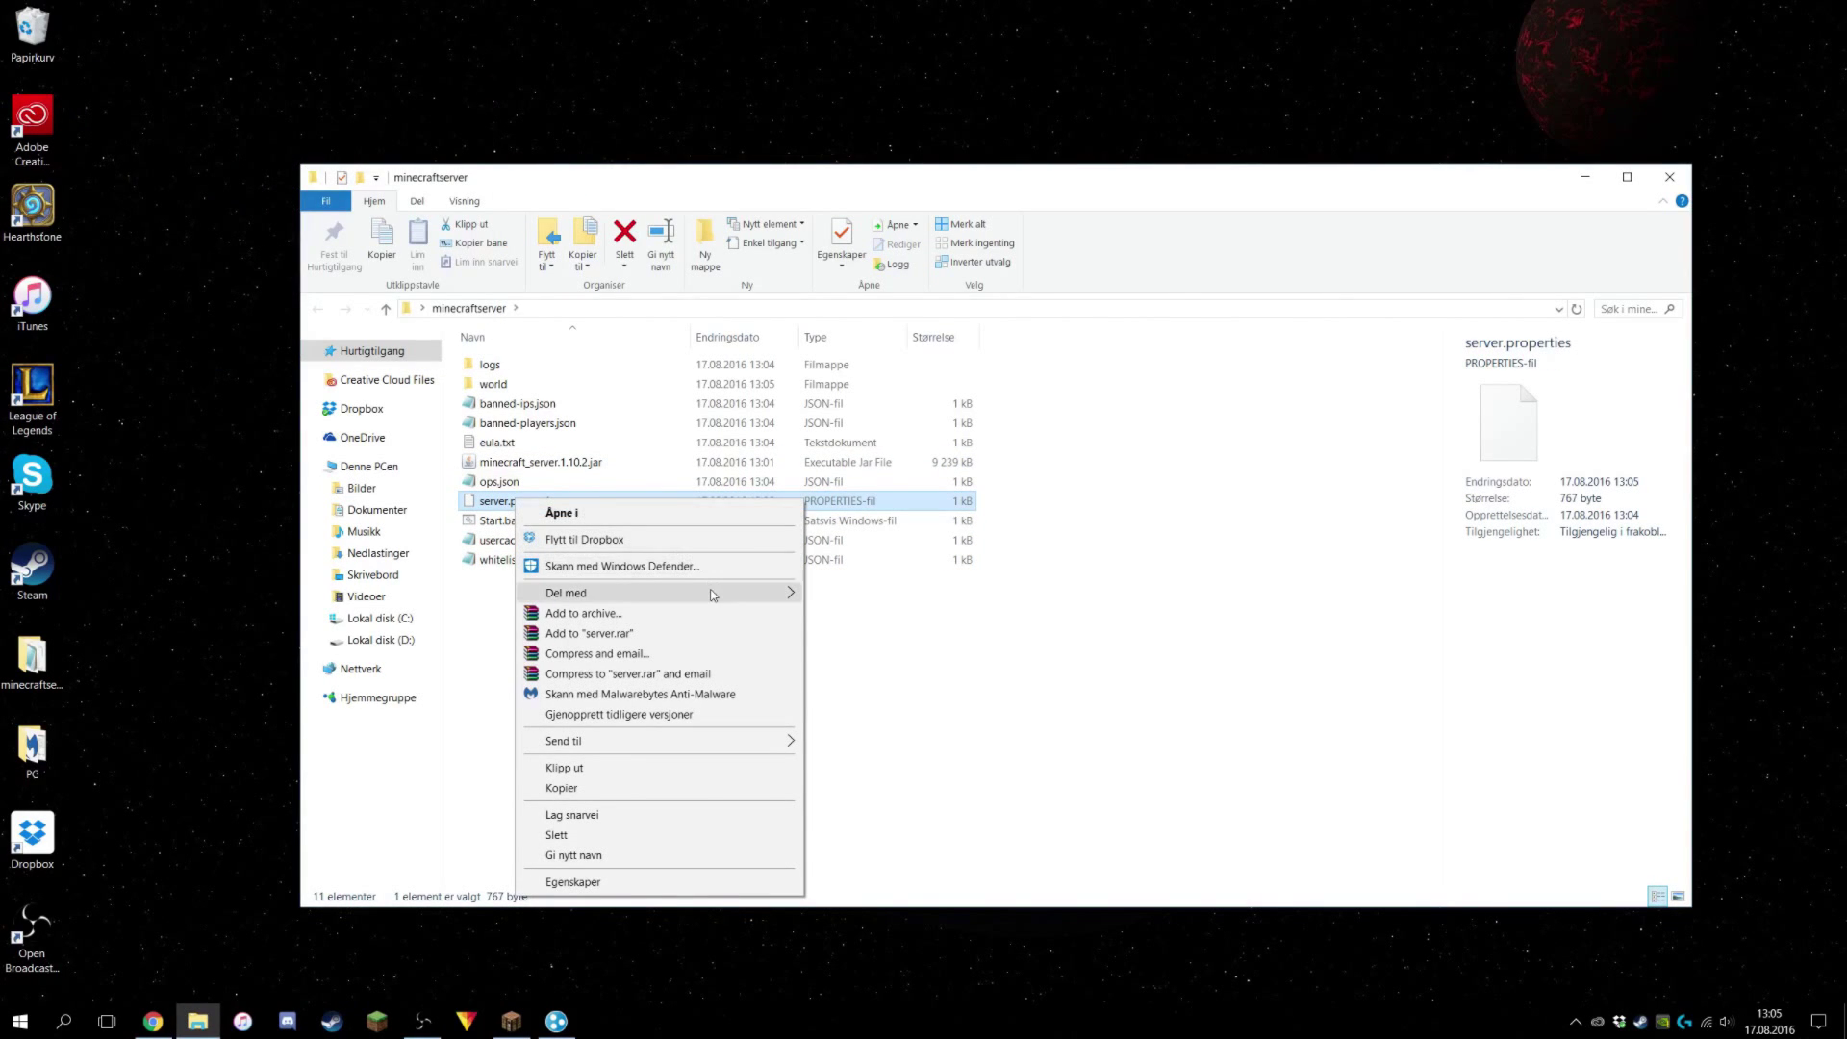
pyautogui.click(713, 510)
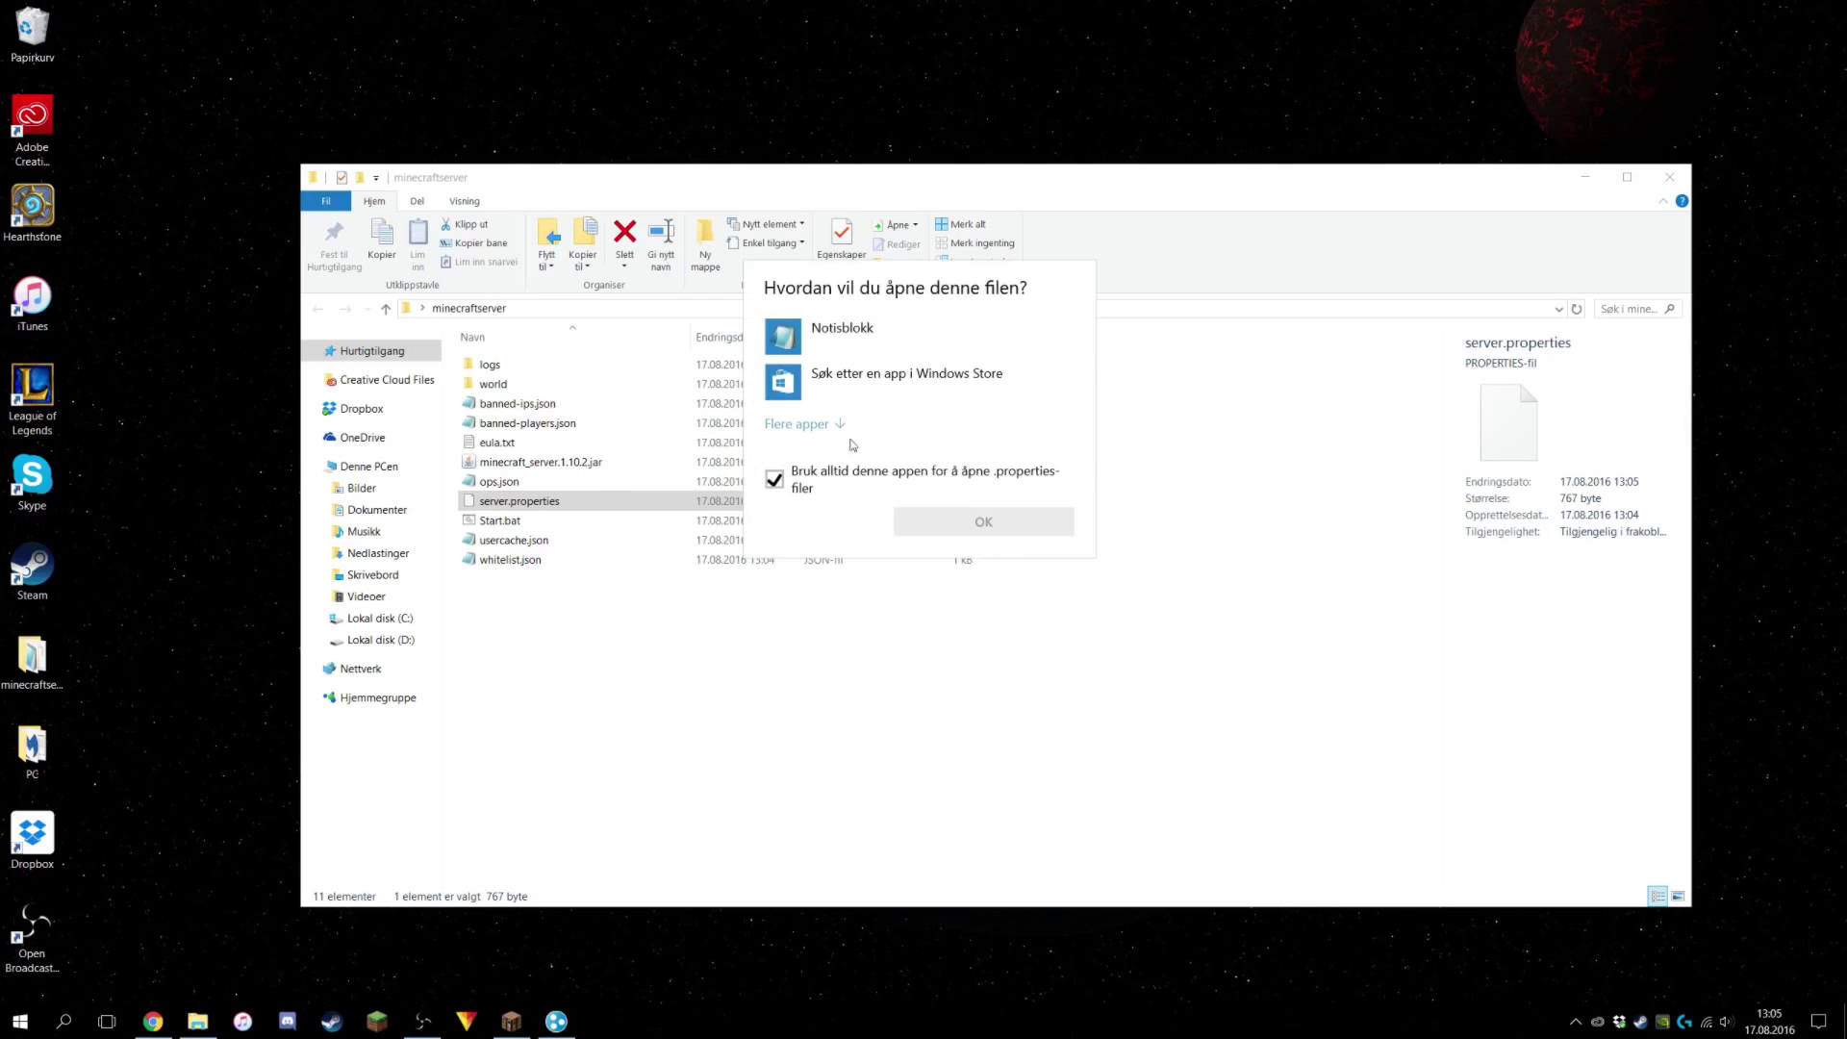
pyautogui.doubleClick(829, 339)
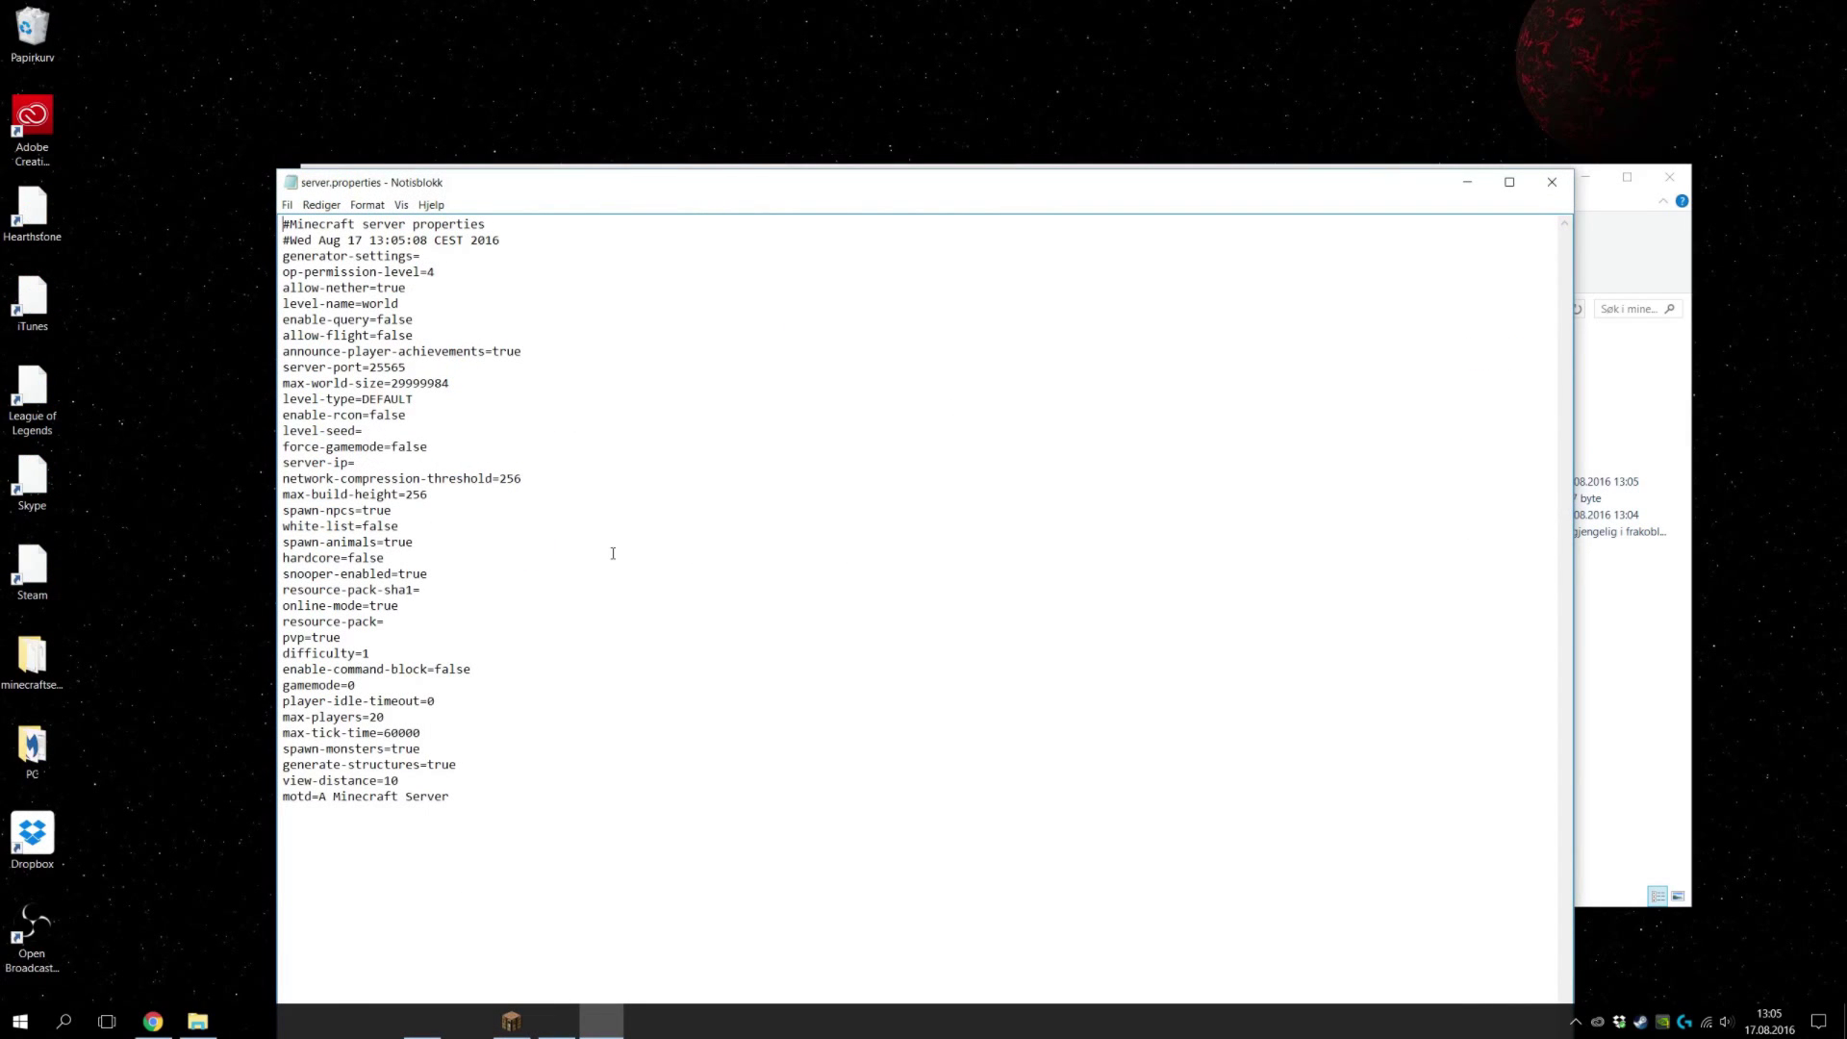
pyautogui.click(359, 463)
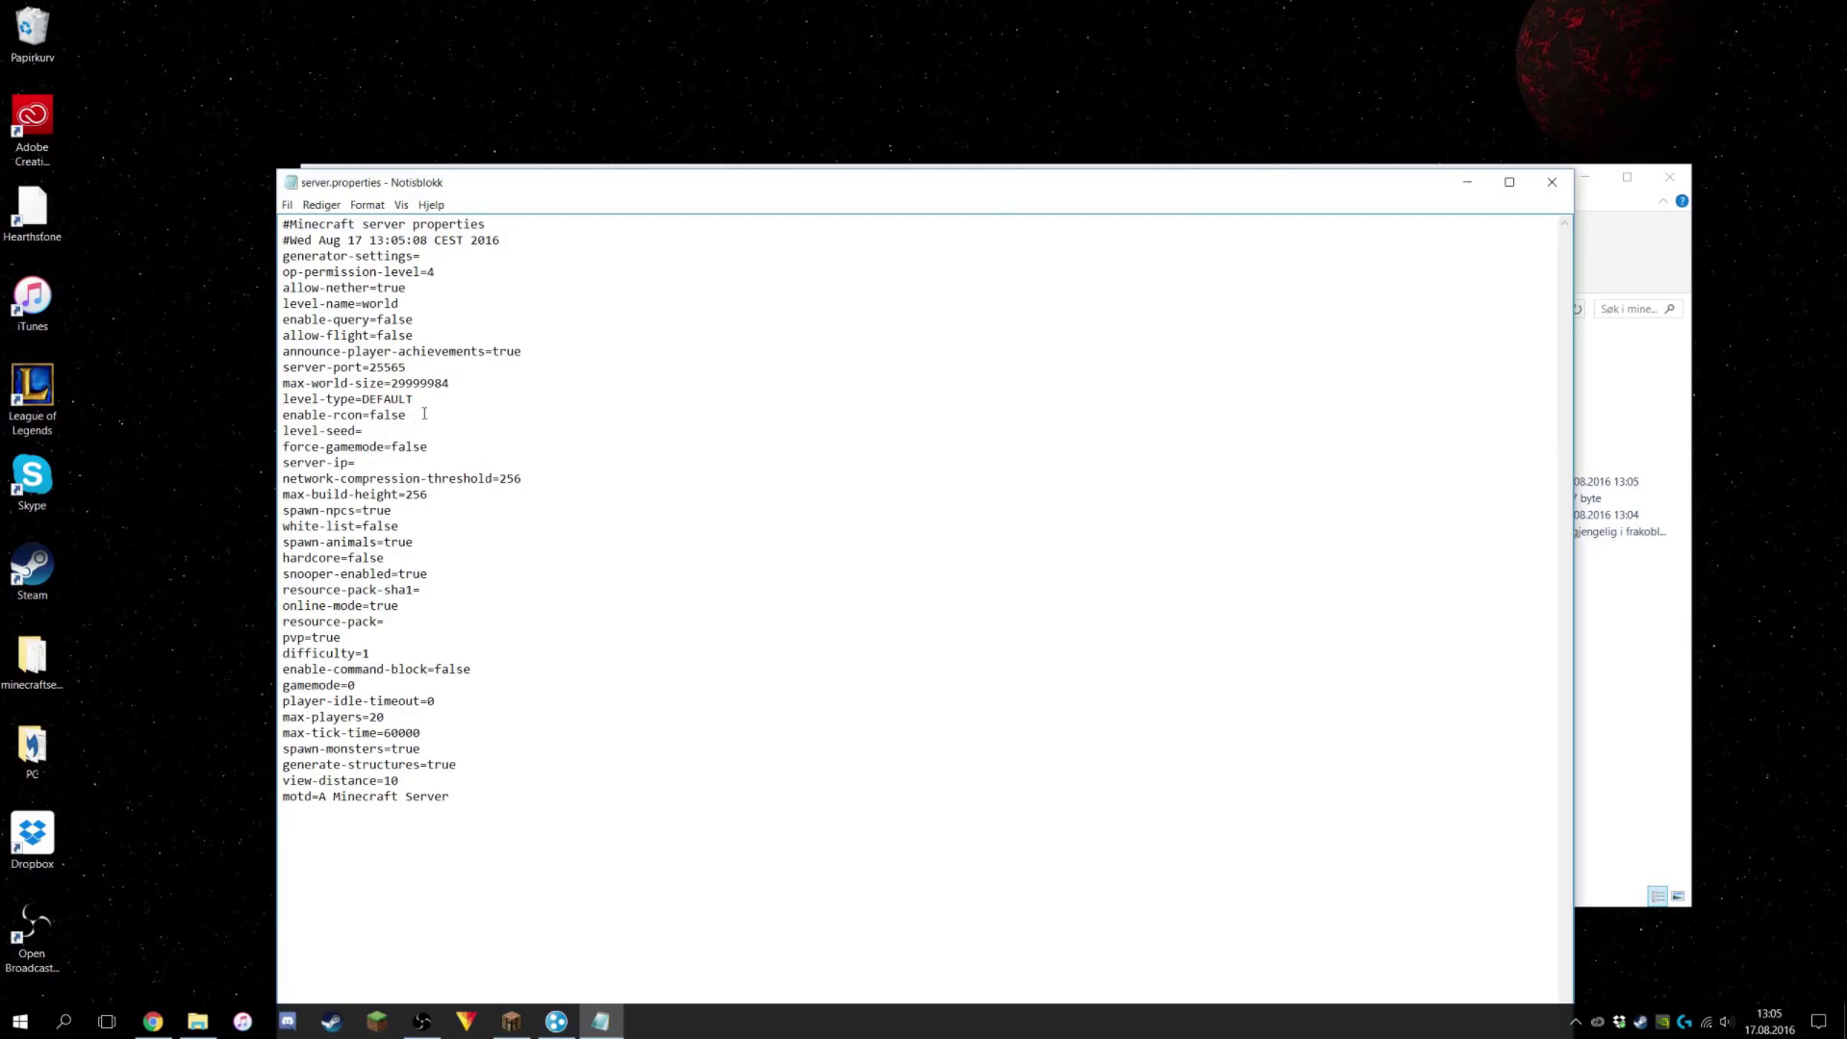
pyautogui.moveTo(1006, 191); pyautogui.dragTo(1091, 7)
pyautogui.click(1781, 15)
pyautogui.click(1563, 97)
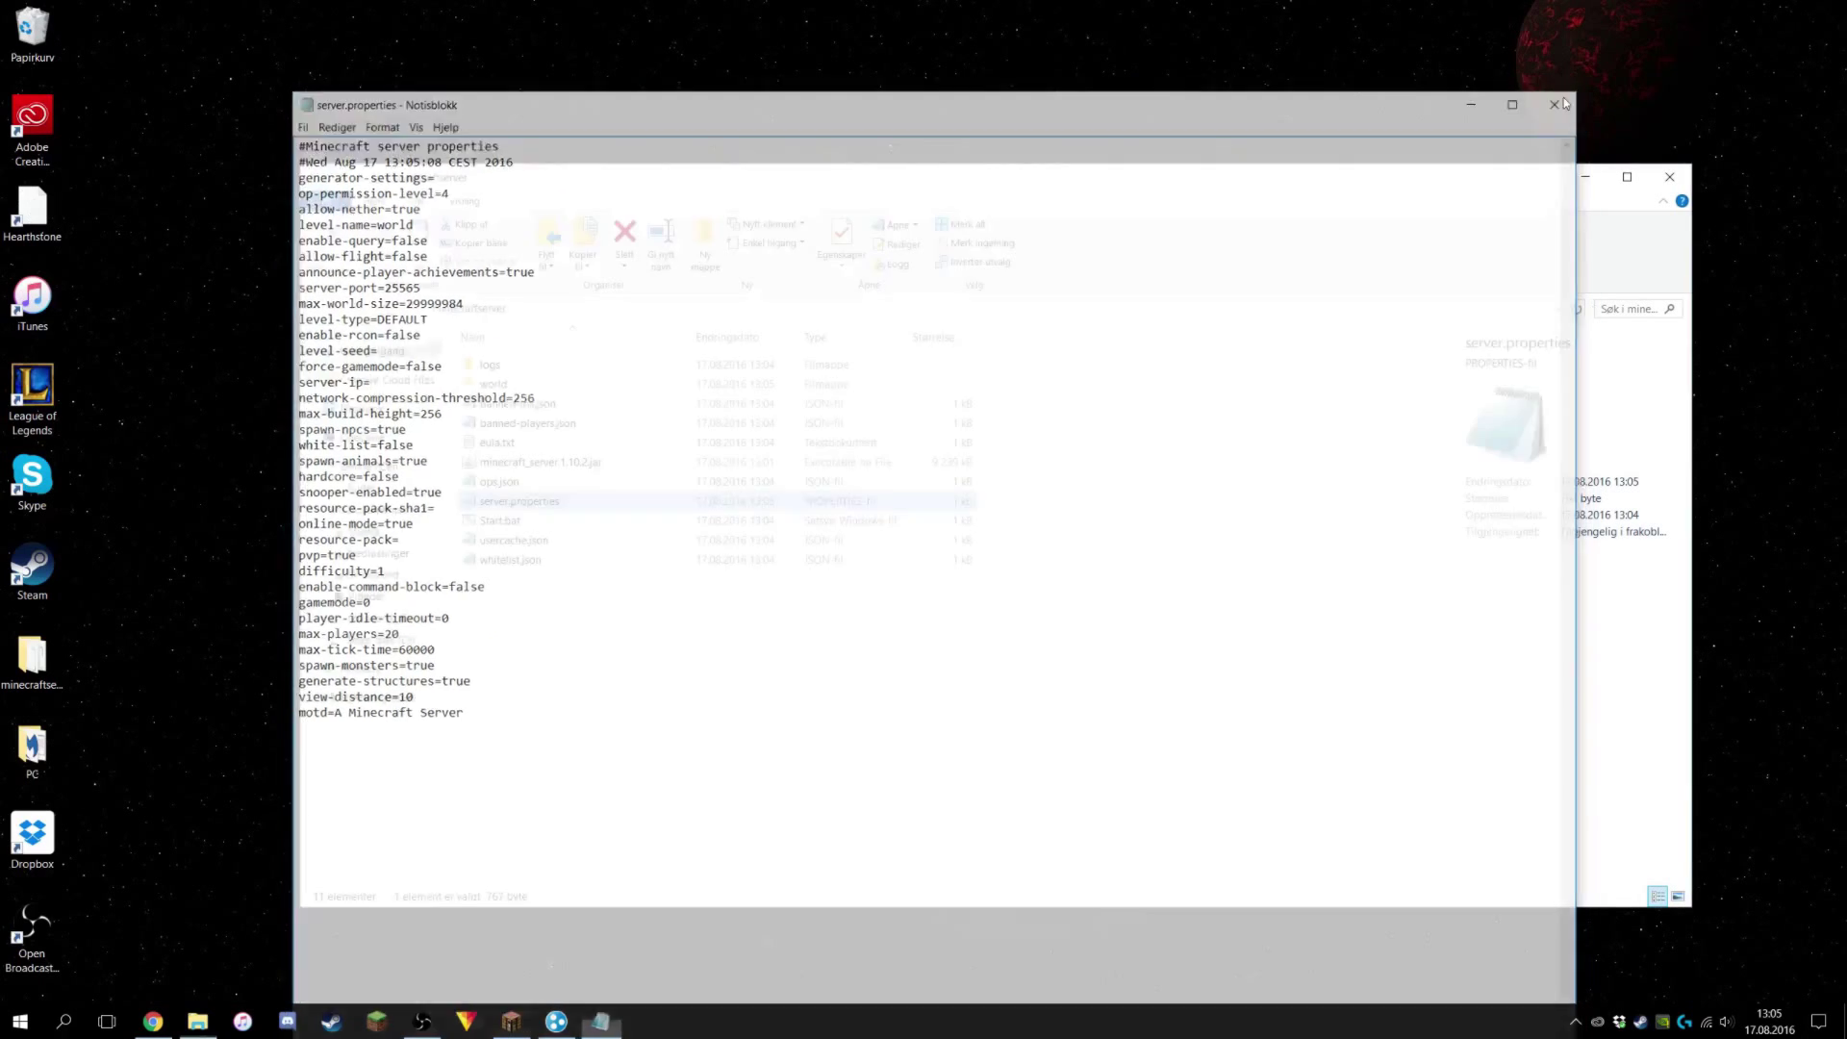
pyautogui.click(688, 713)
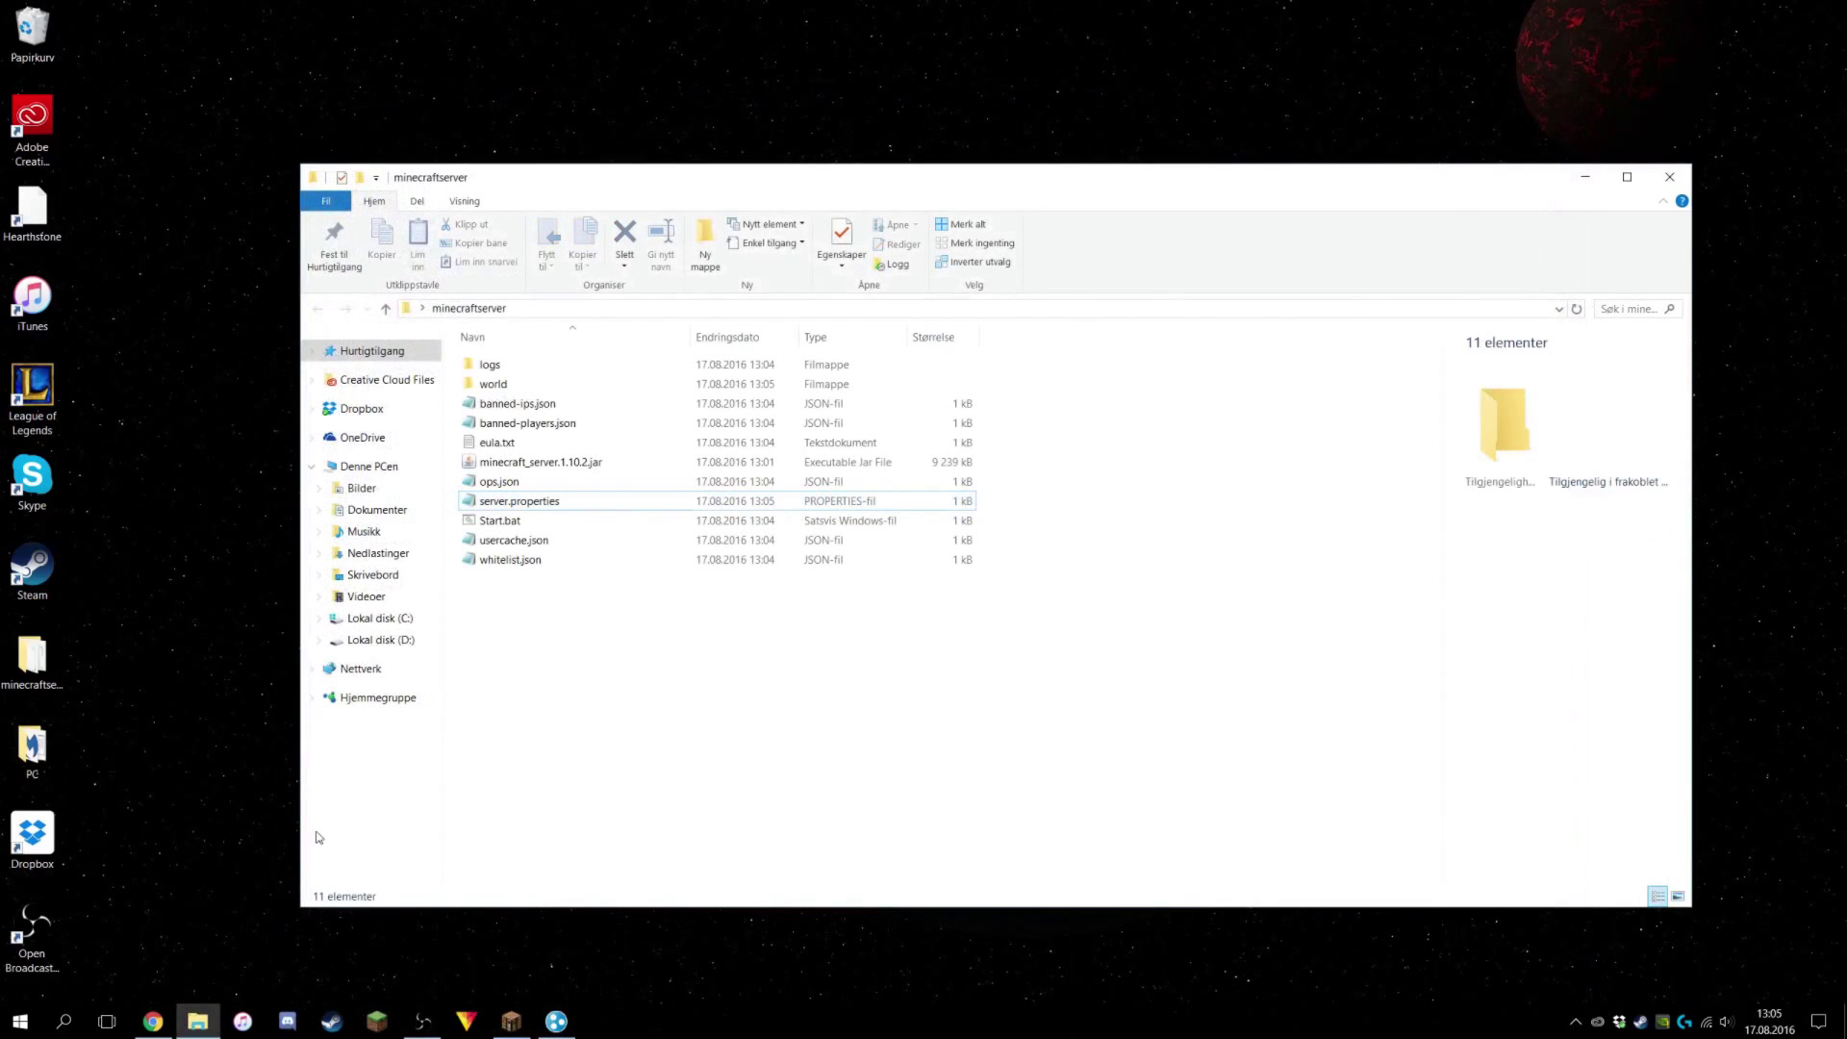
# Copy this computer's Hamachi IPv4 address with Kopier IPv4-adresse, then return to Explorer.
pyautogui.click(556, 1021)
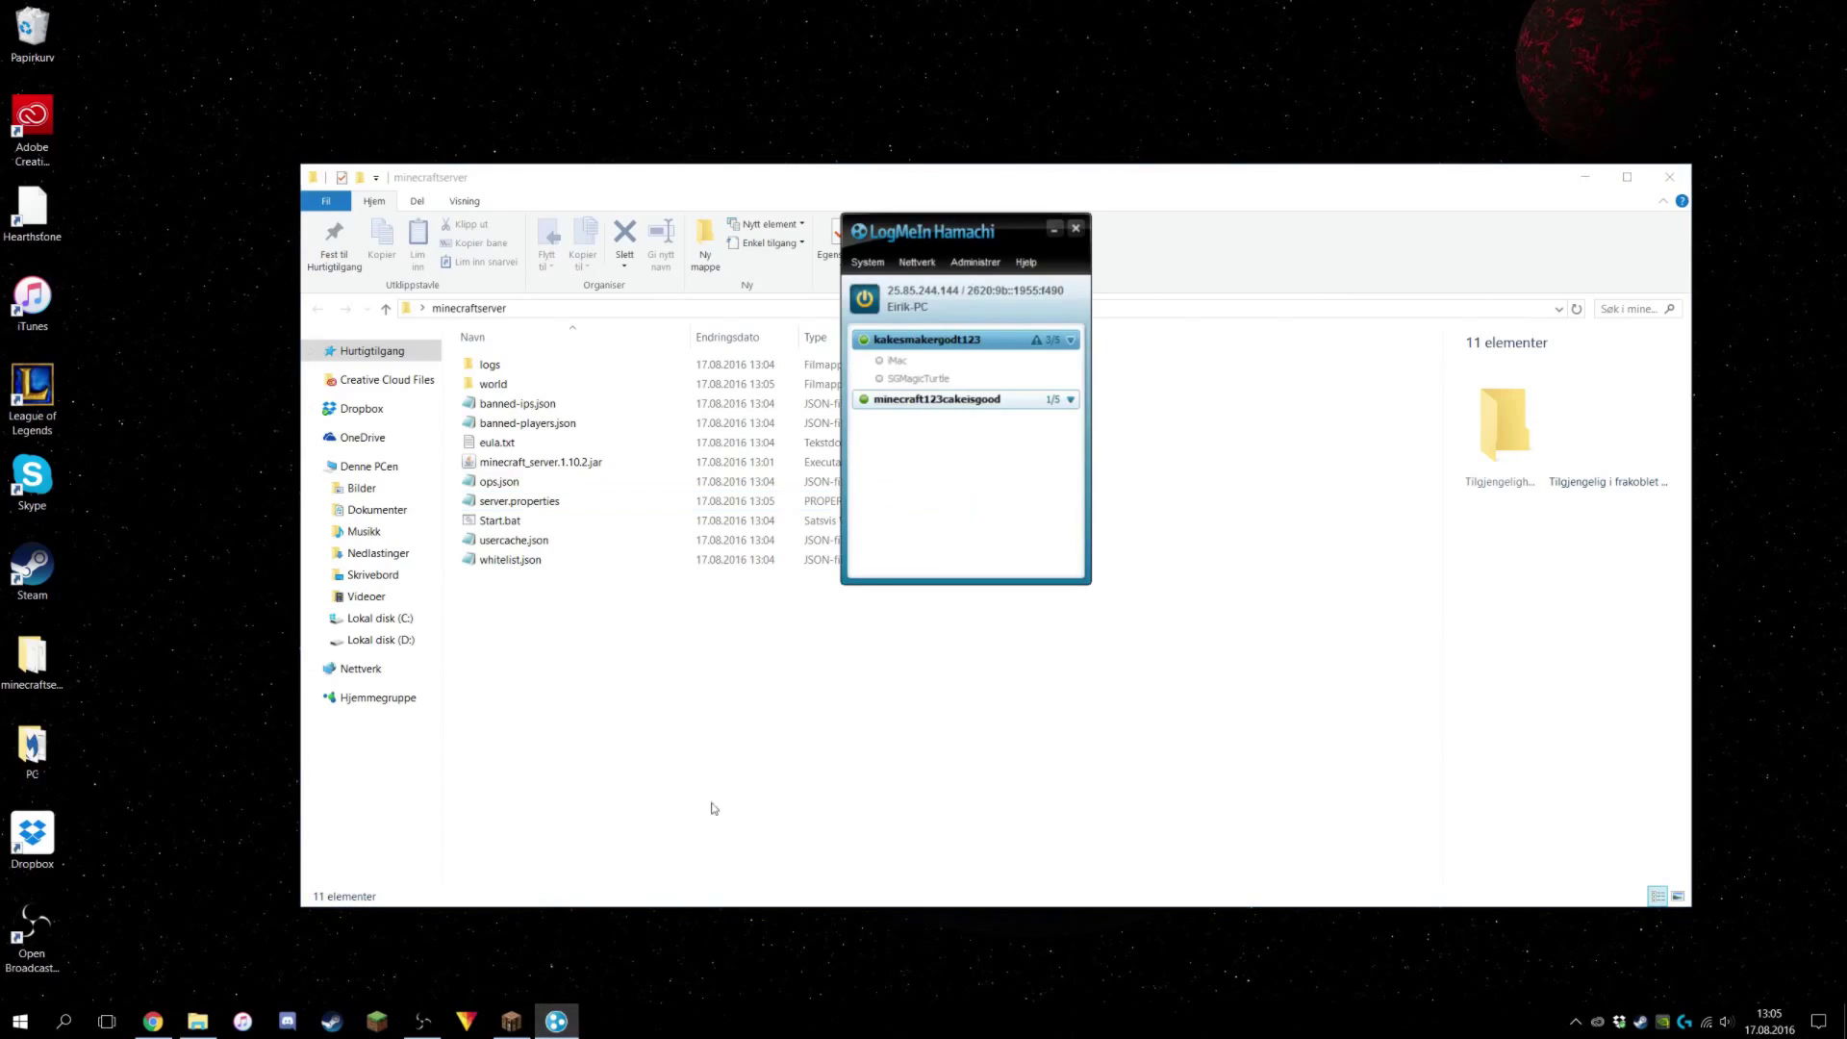
pyautogui.rightClick(911, 294)
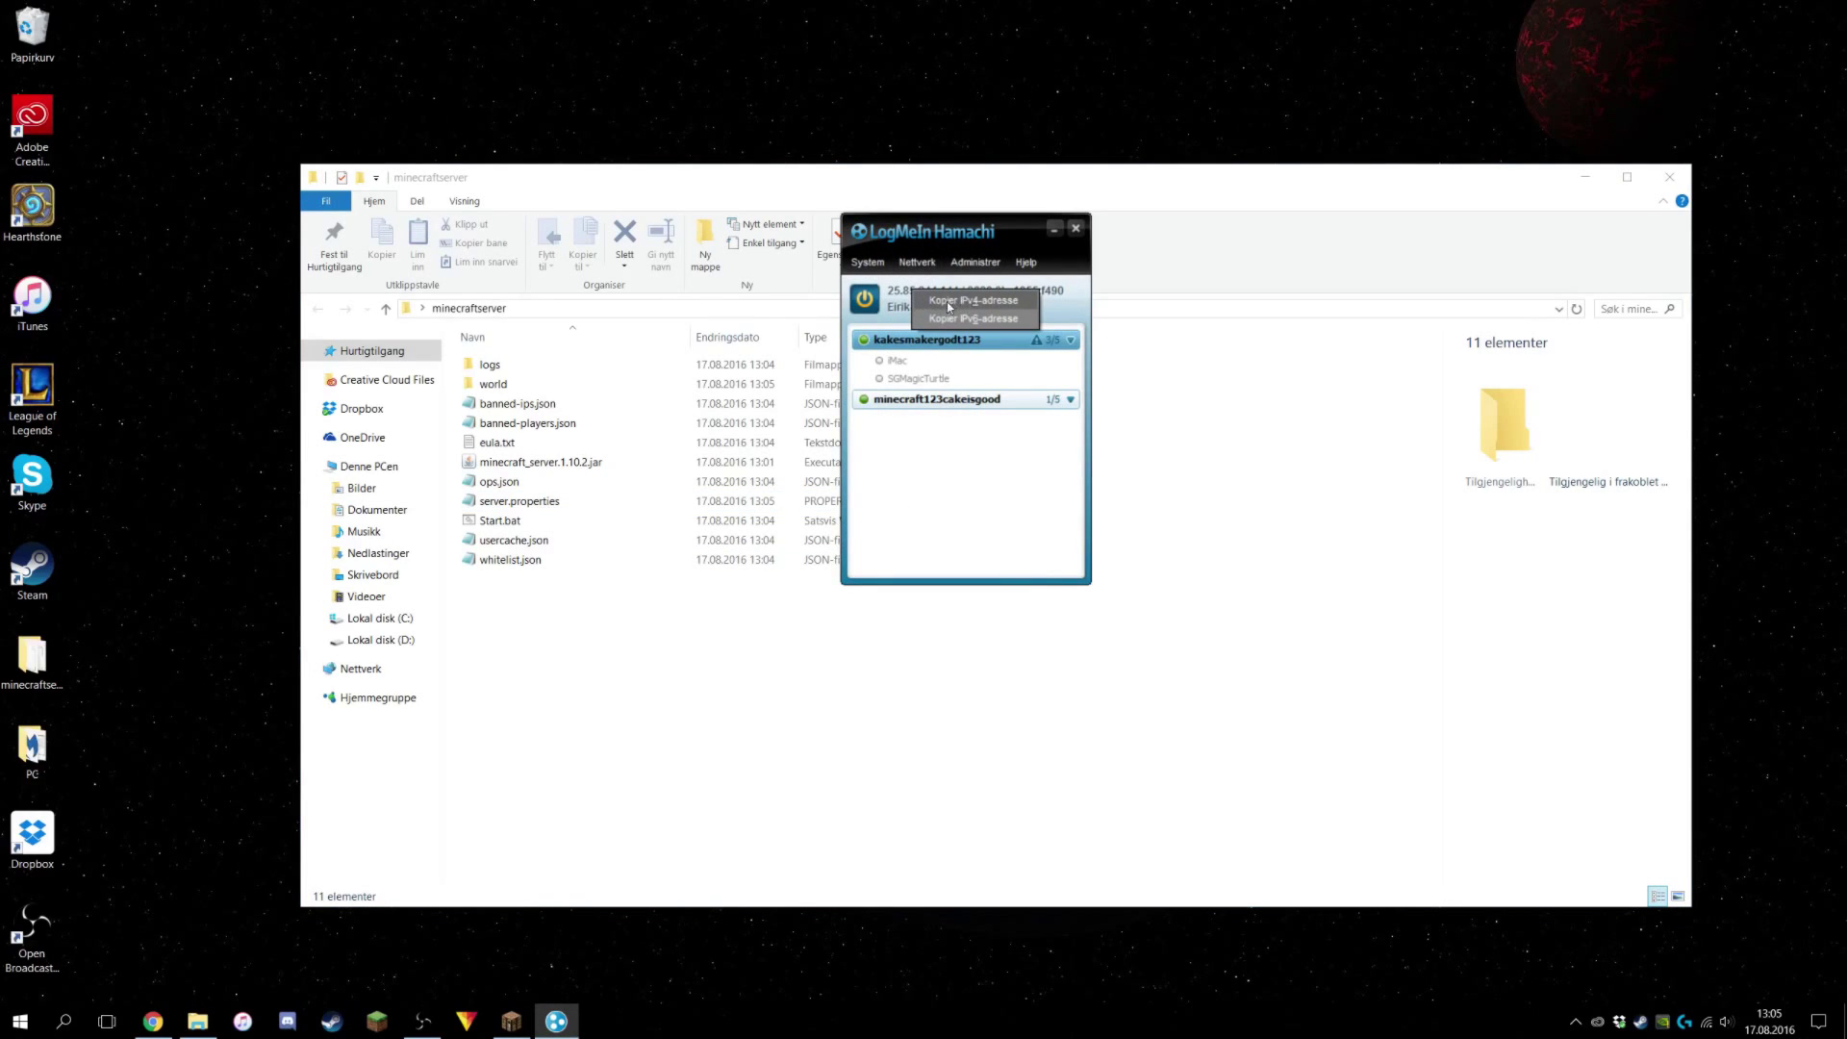
pyautogui.click(991, 305)
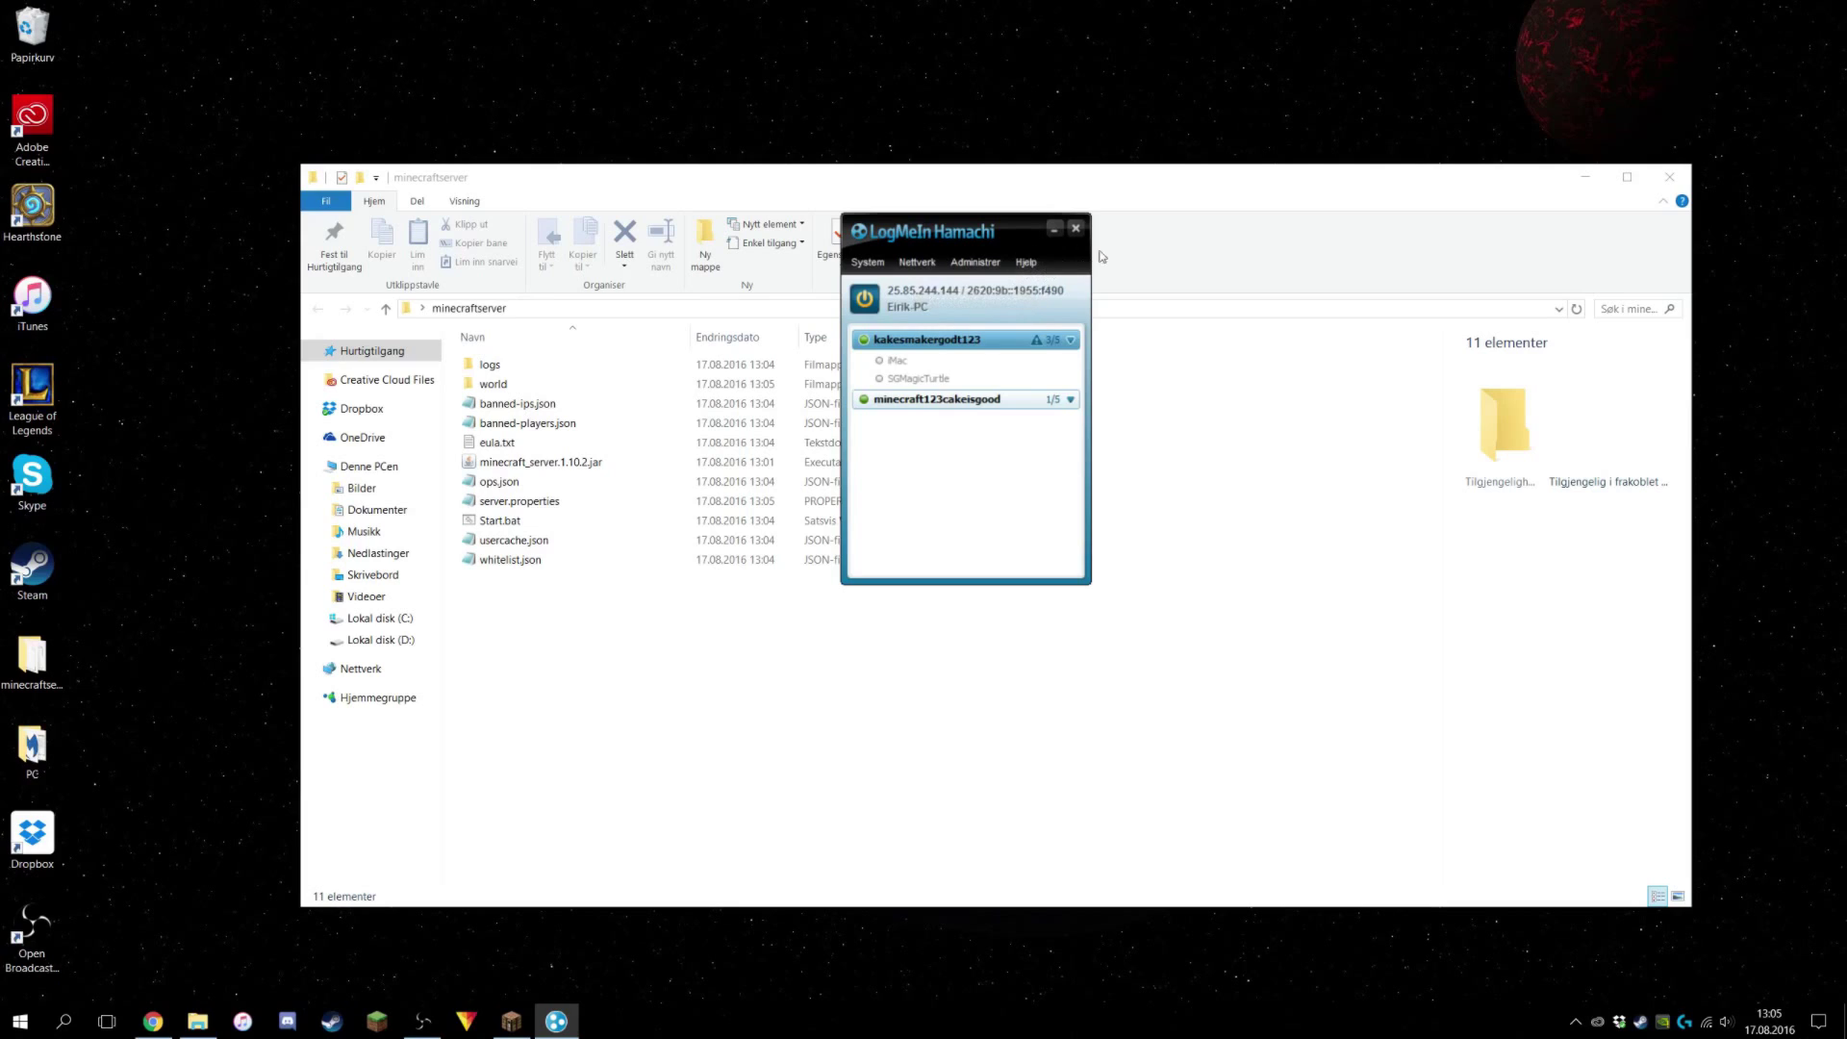
pyautogui.click(779, 721)
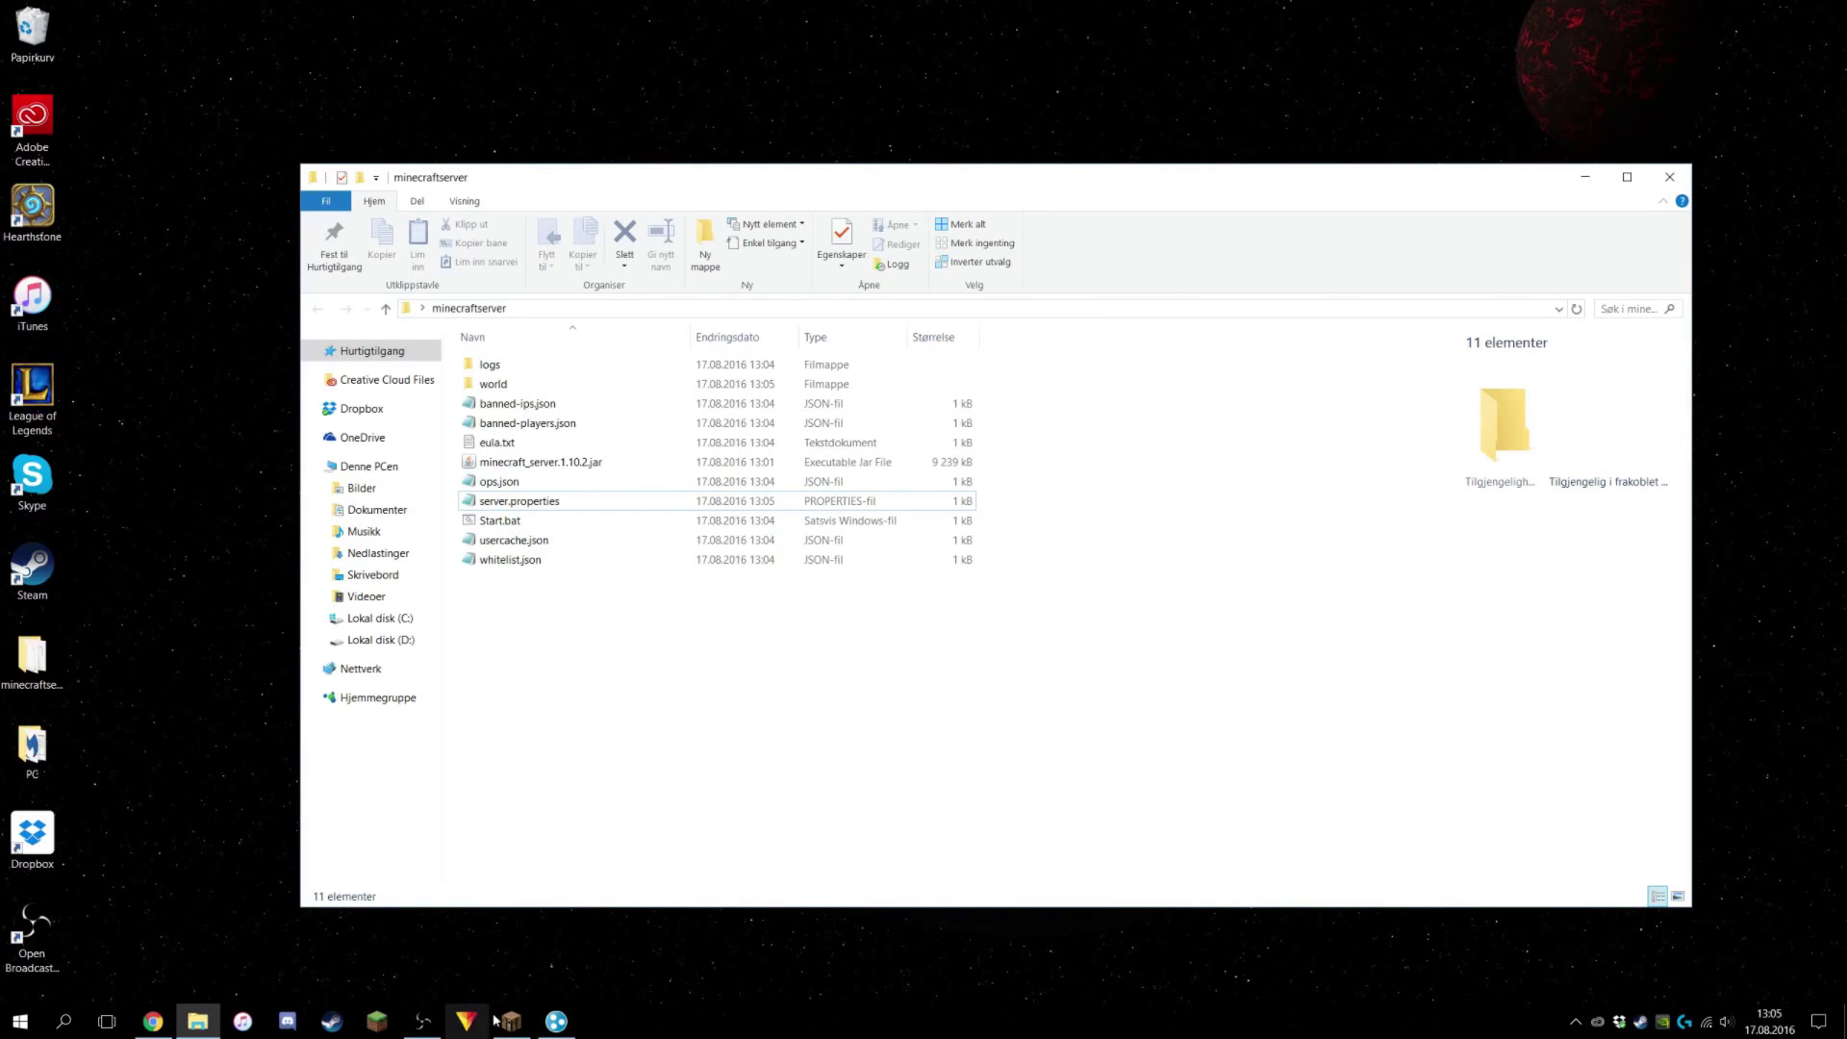
# Launch the server from Start.bat and open Minecraft's Multiplayer server list.
pyautogui.doubleClick(499, 520)
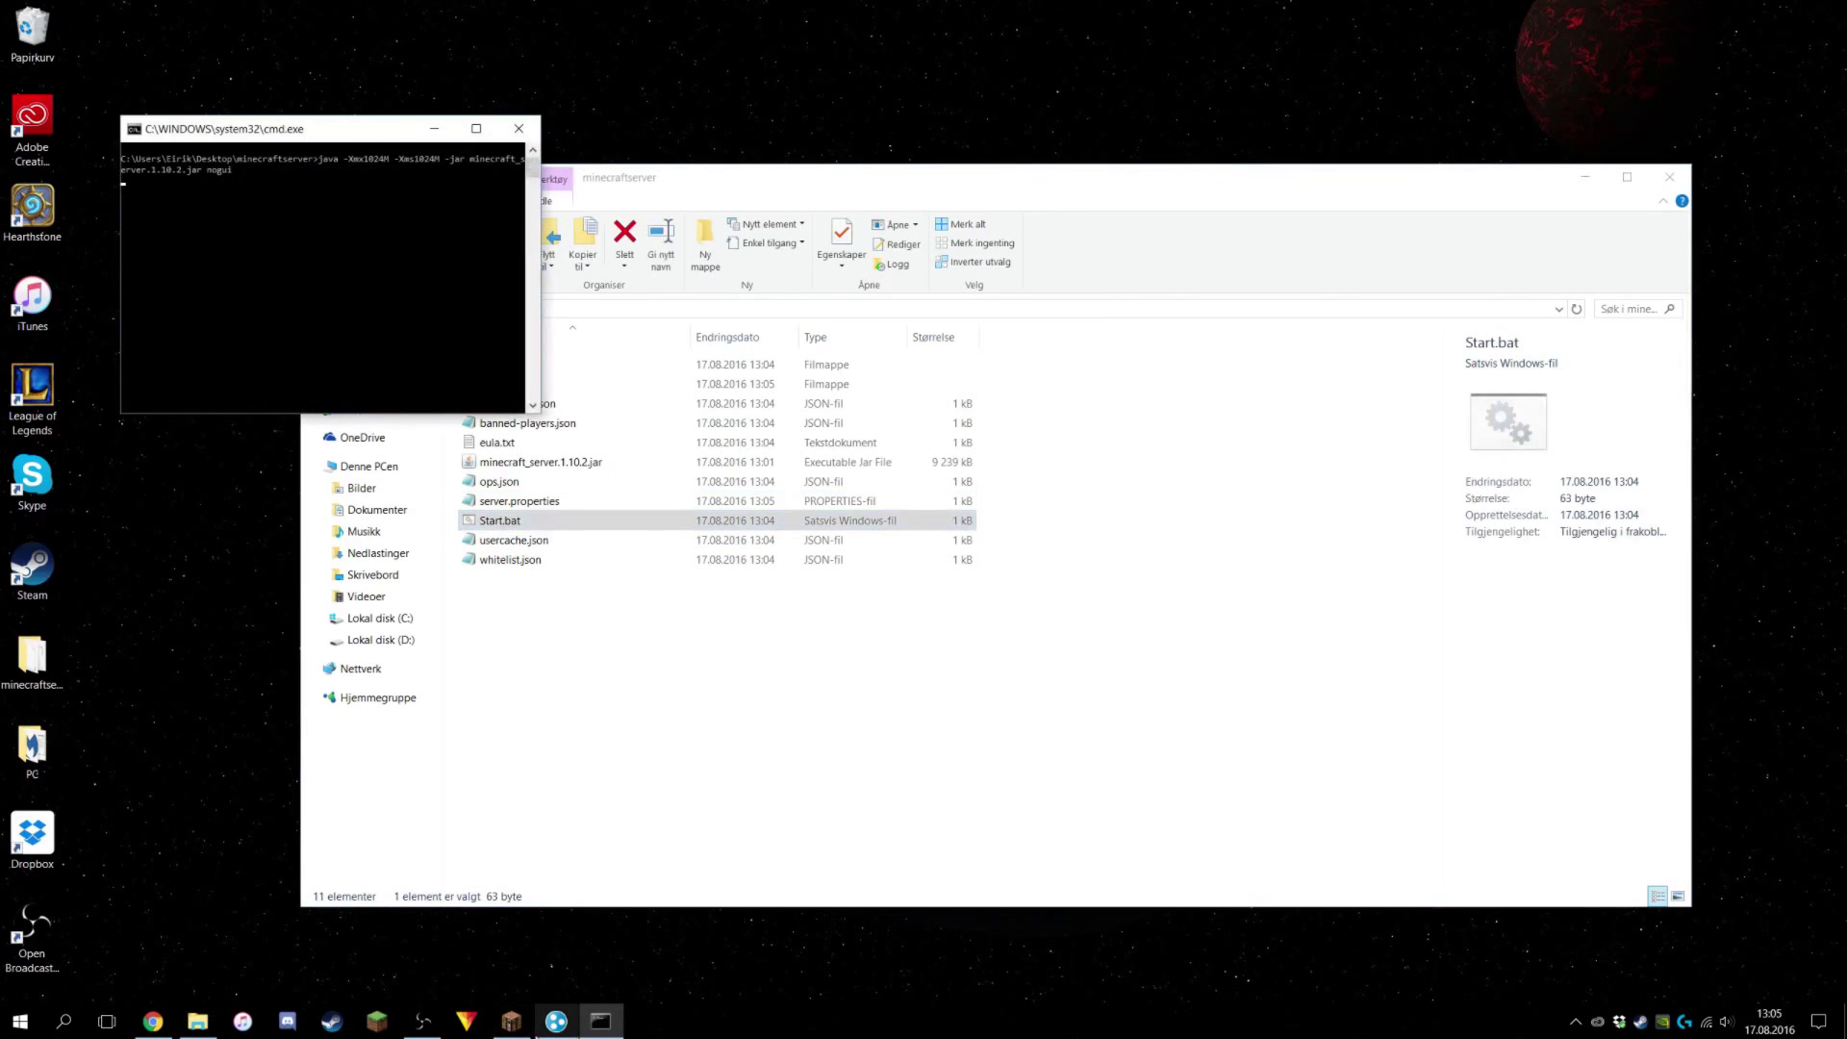
pyautogui.click(511, 1021)
pyautogui.click(950, 545)
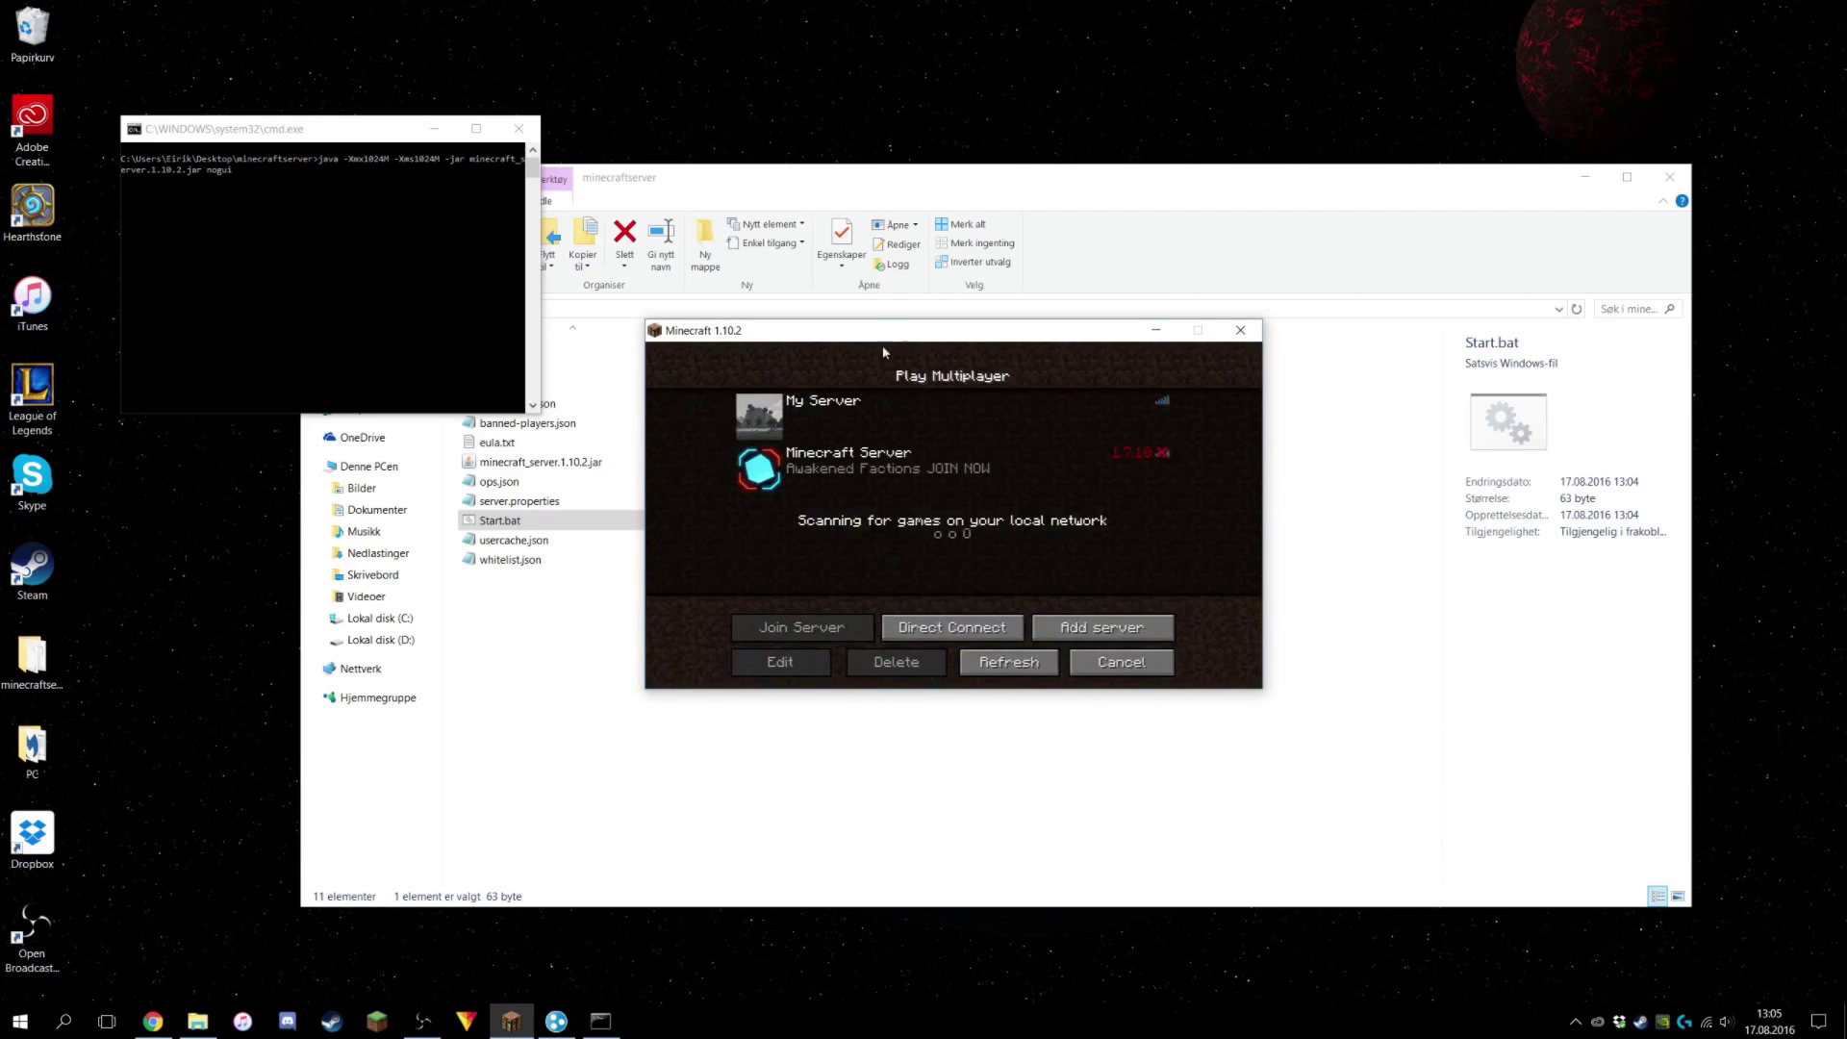
# Direct-connect to the server using the Hamachi IPv4 address copied from Hamachi.
pyautogui.click(557, 1021)
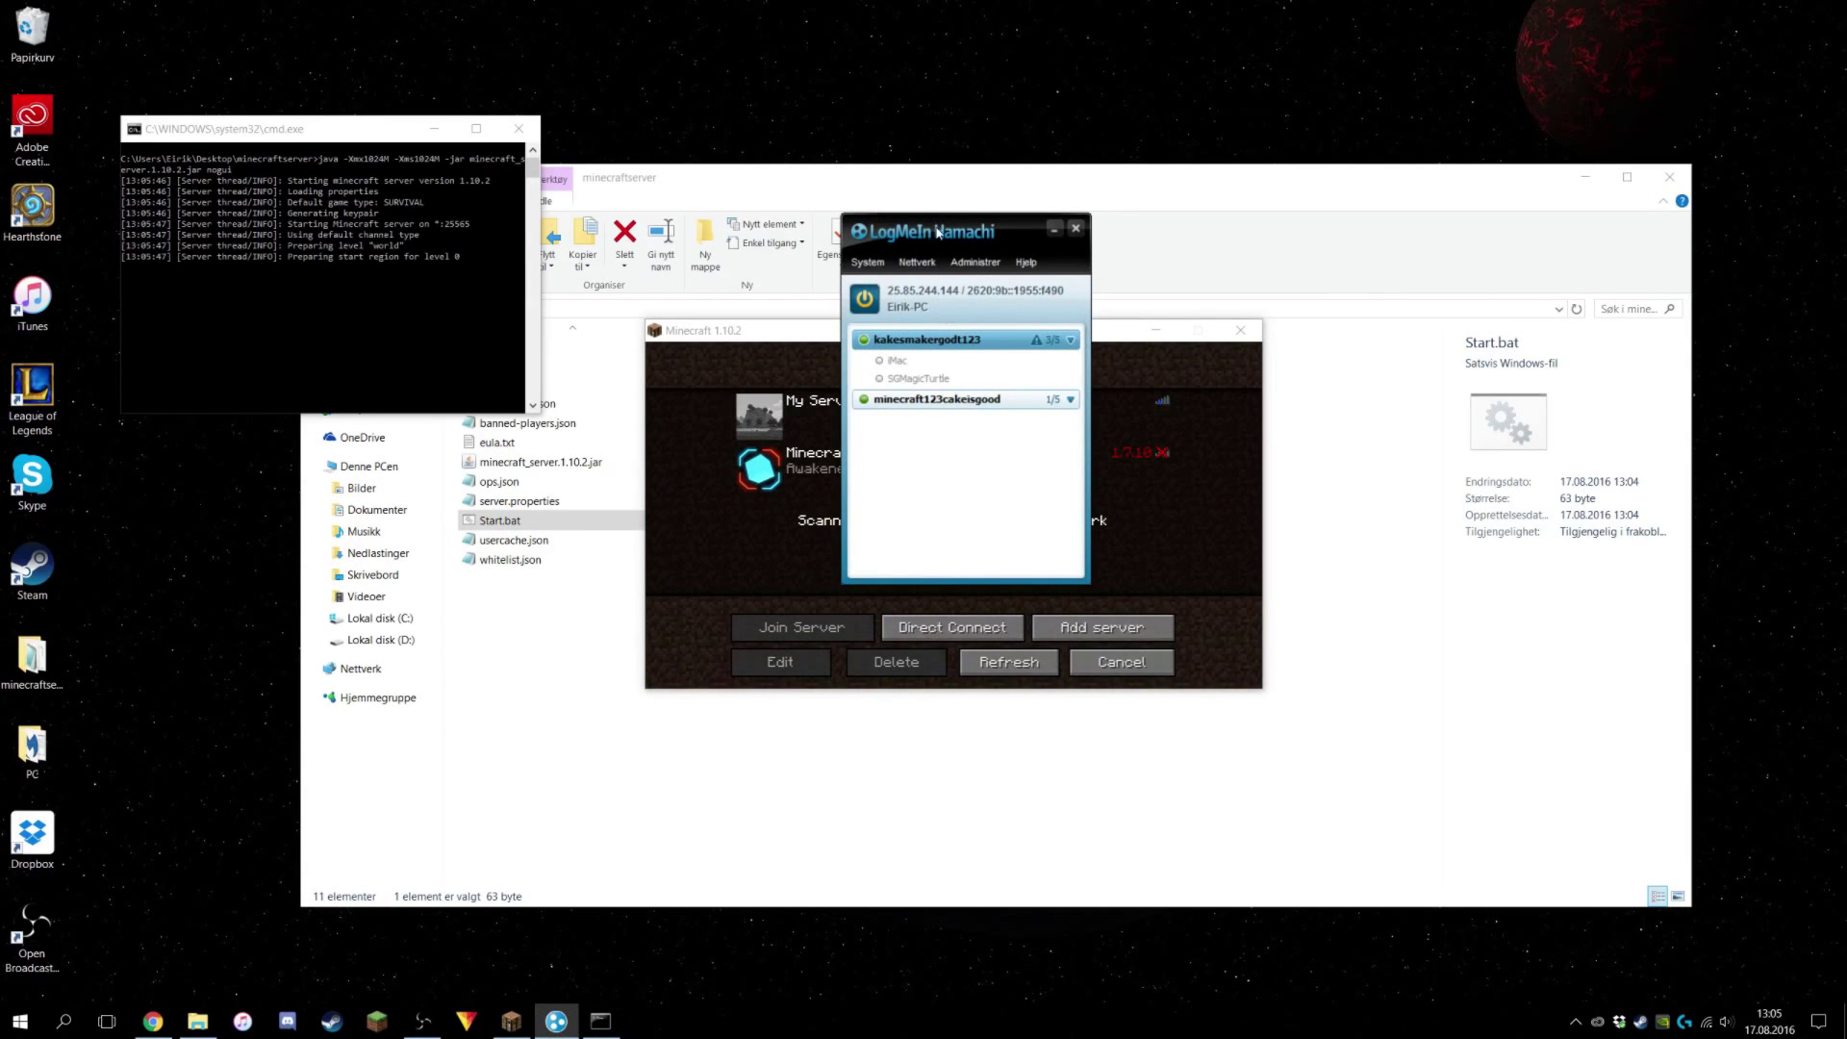
pyautogui.click(1055, 229)
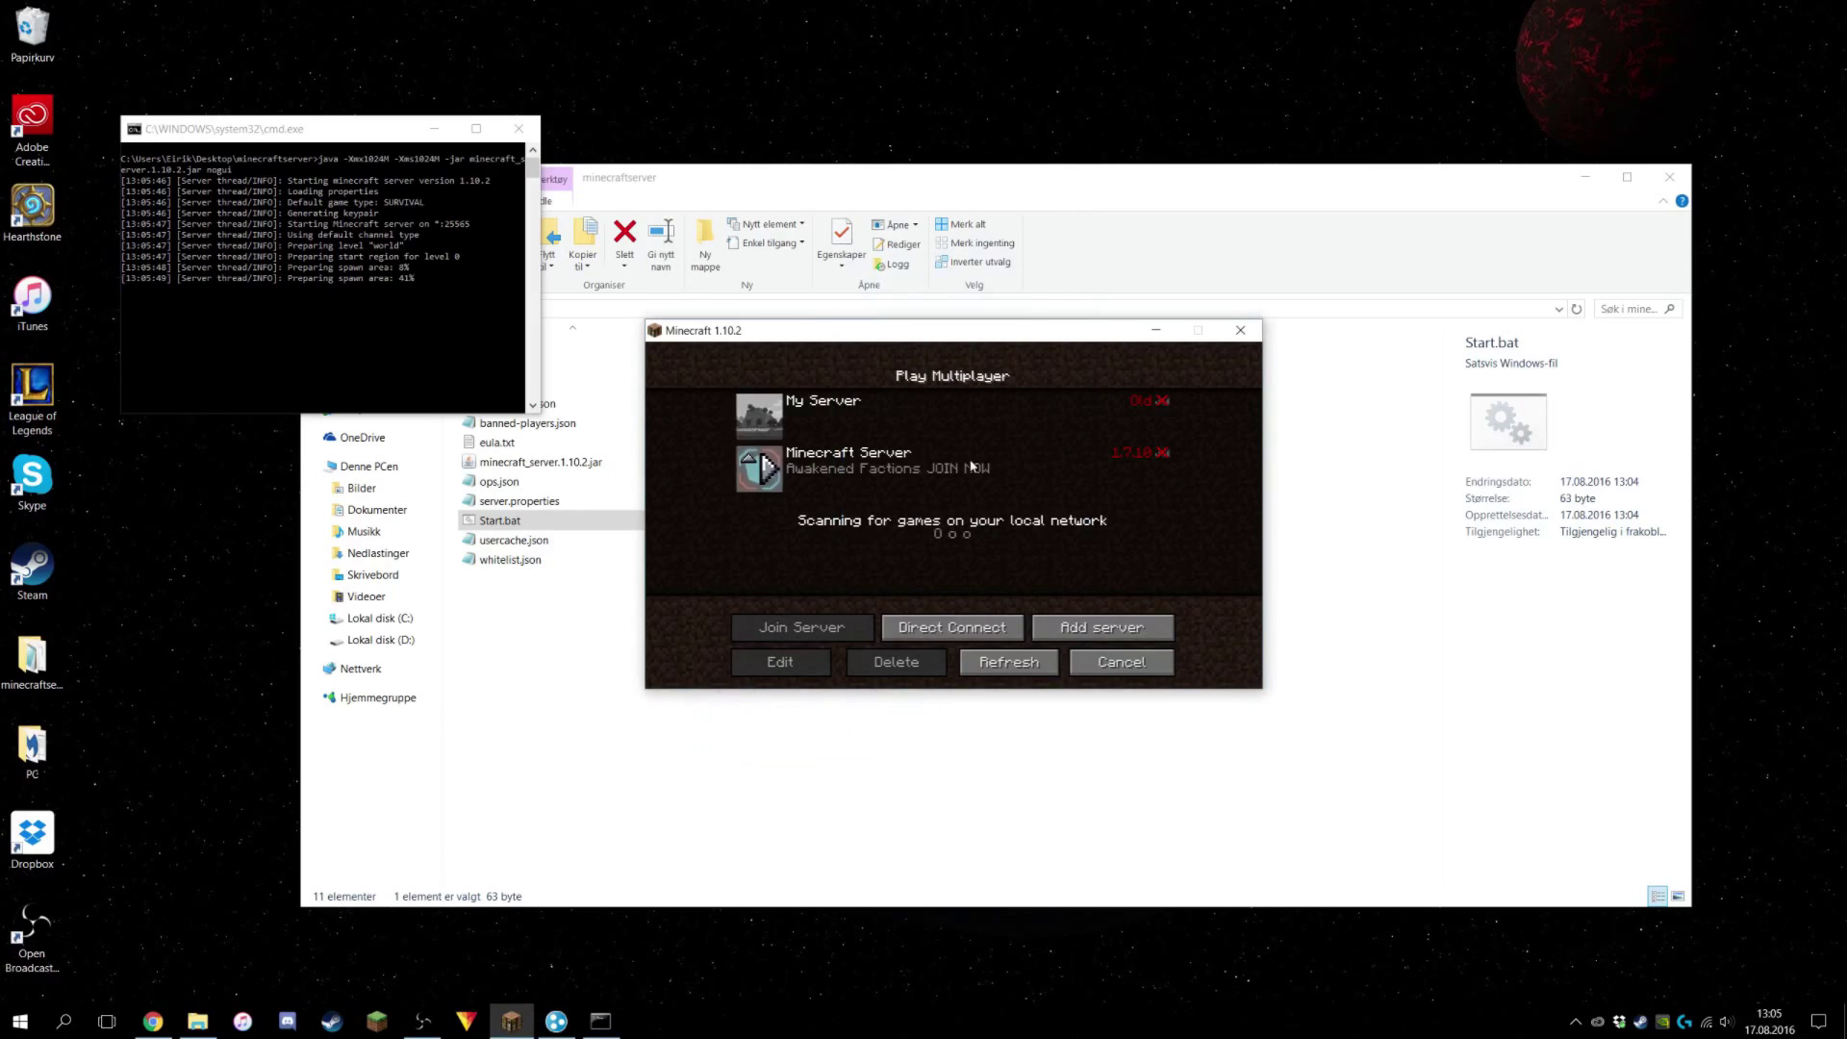
pyautogui.click(952, 627)
pyautogui.hotkey('ctrl', 'a')
pyautogui.press('End')
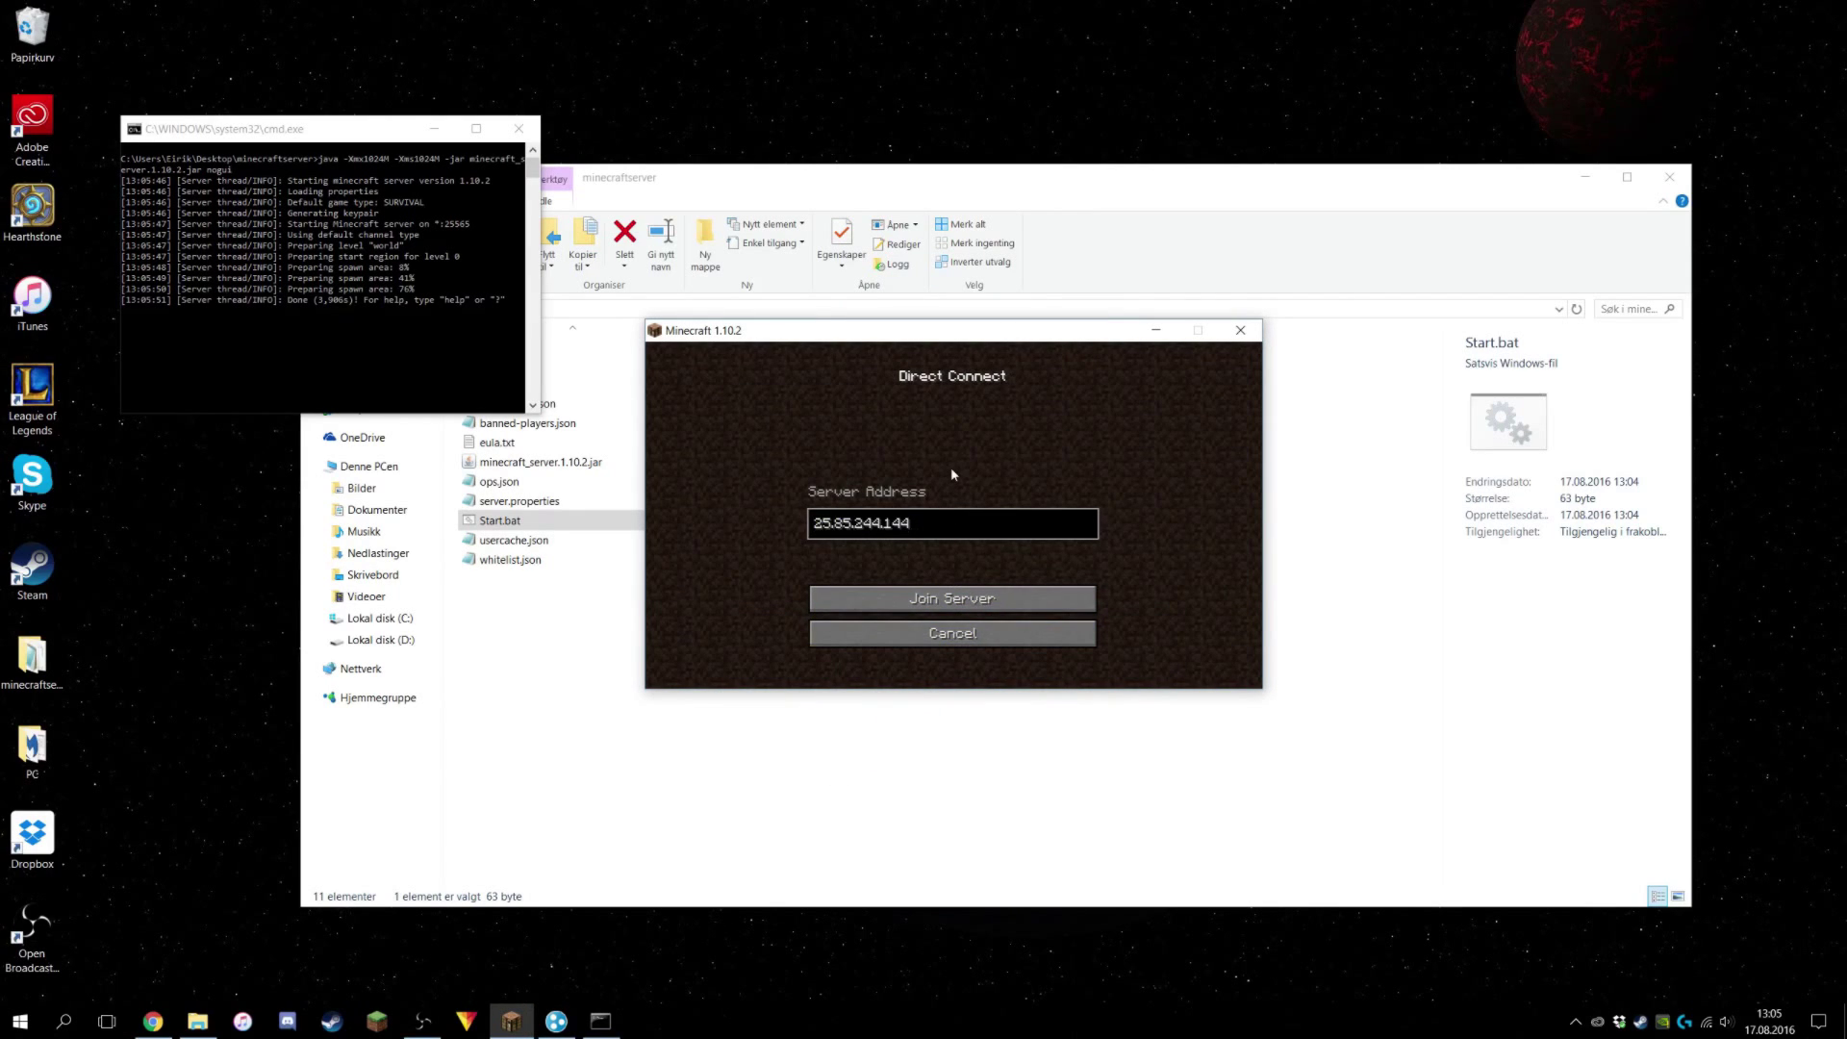
pyautogui.press('Return')
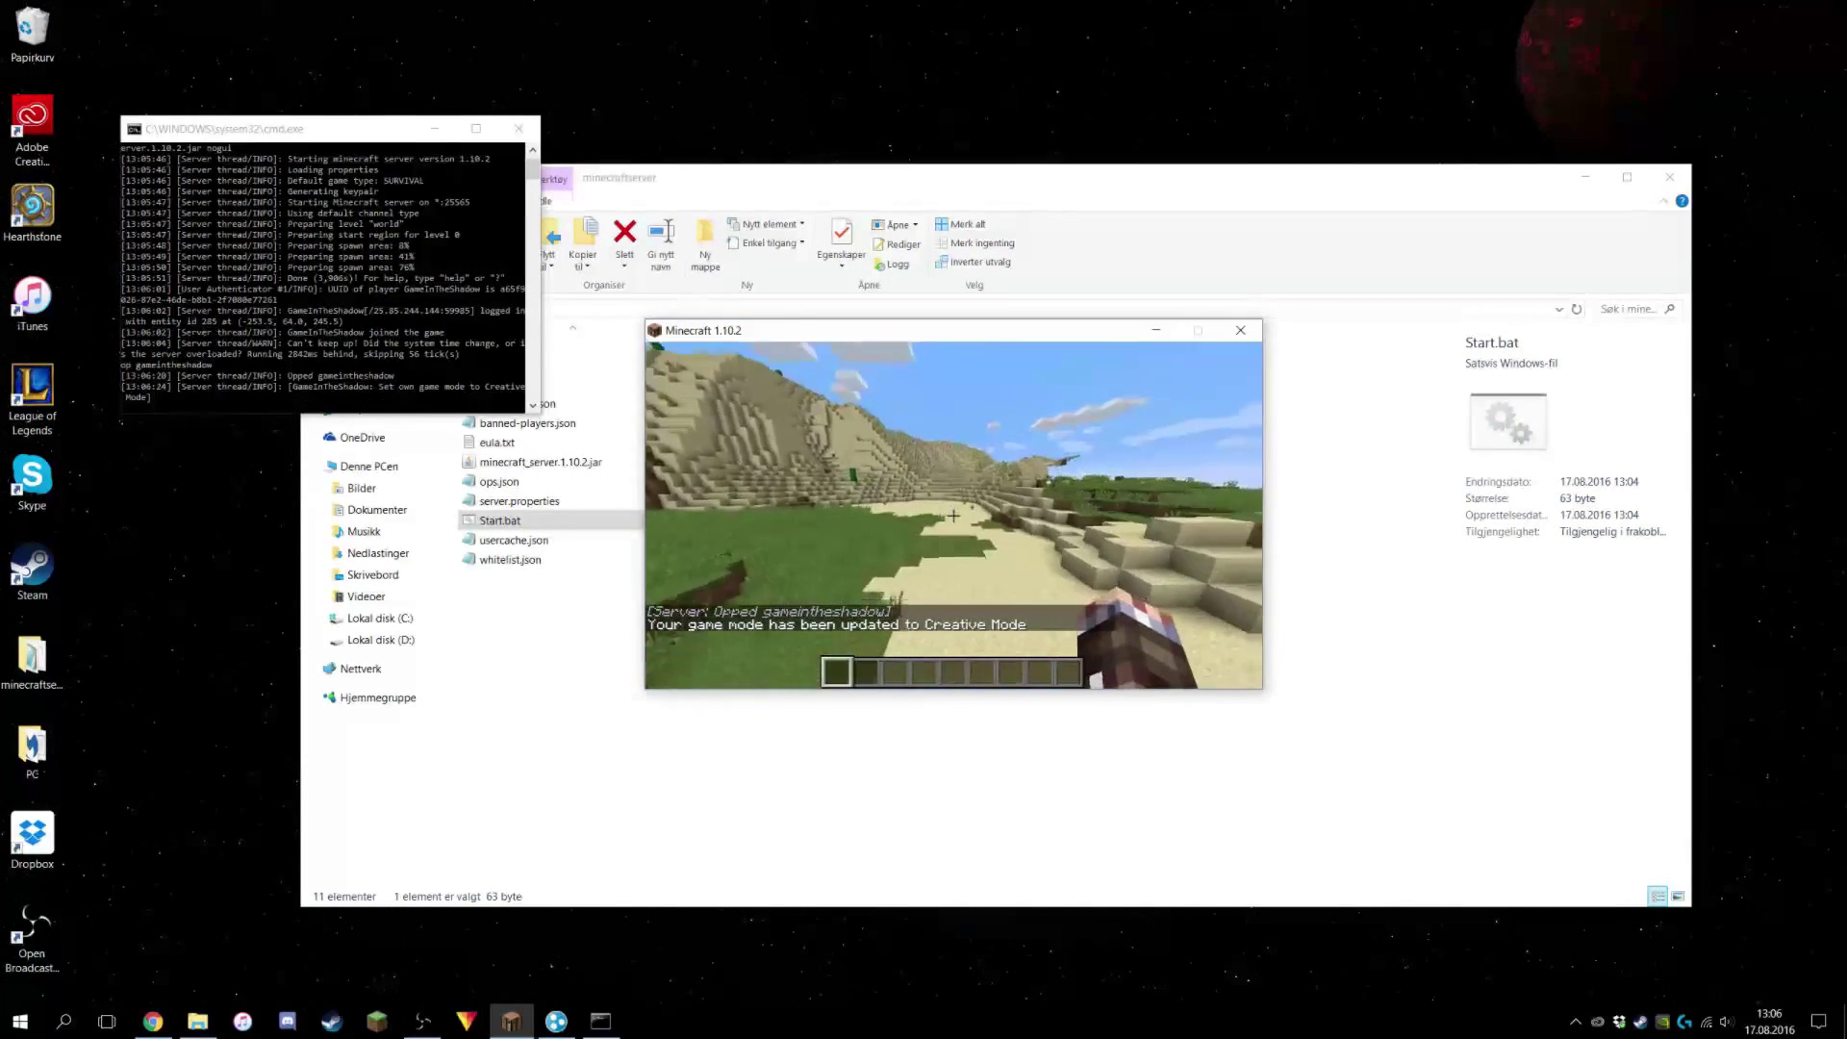
# Walk forward, then ban your own player with the /ban chat command and return to the server list.
pyautogui.press('w')
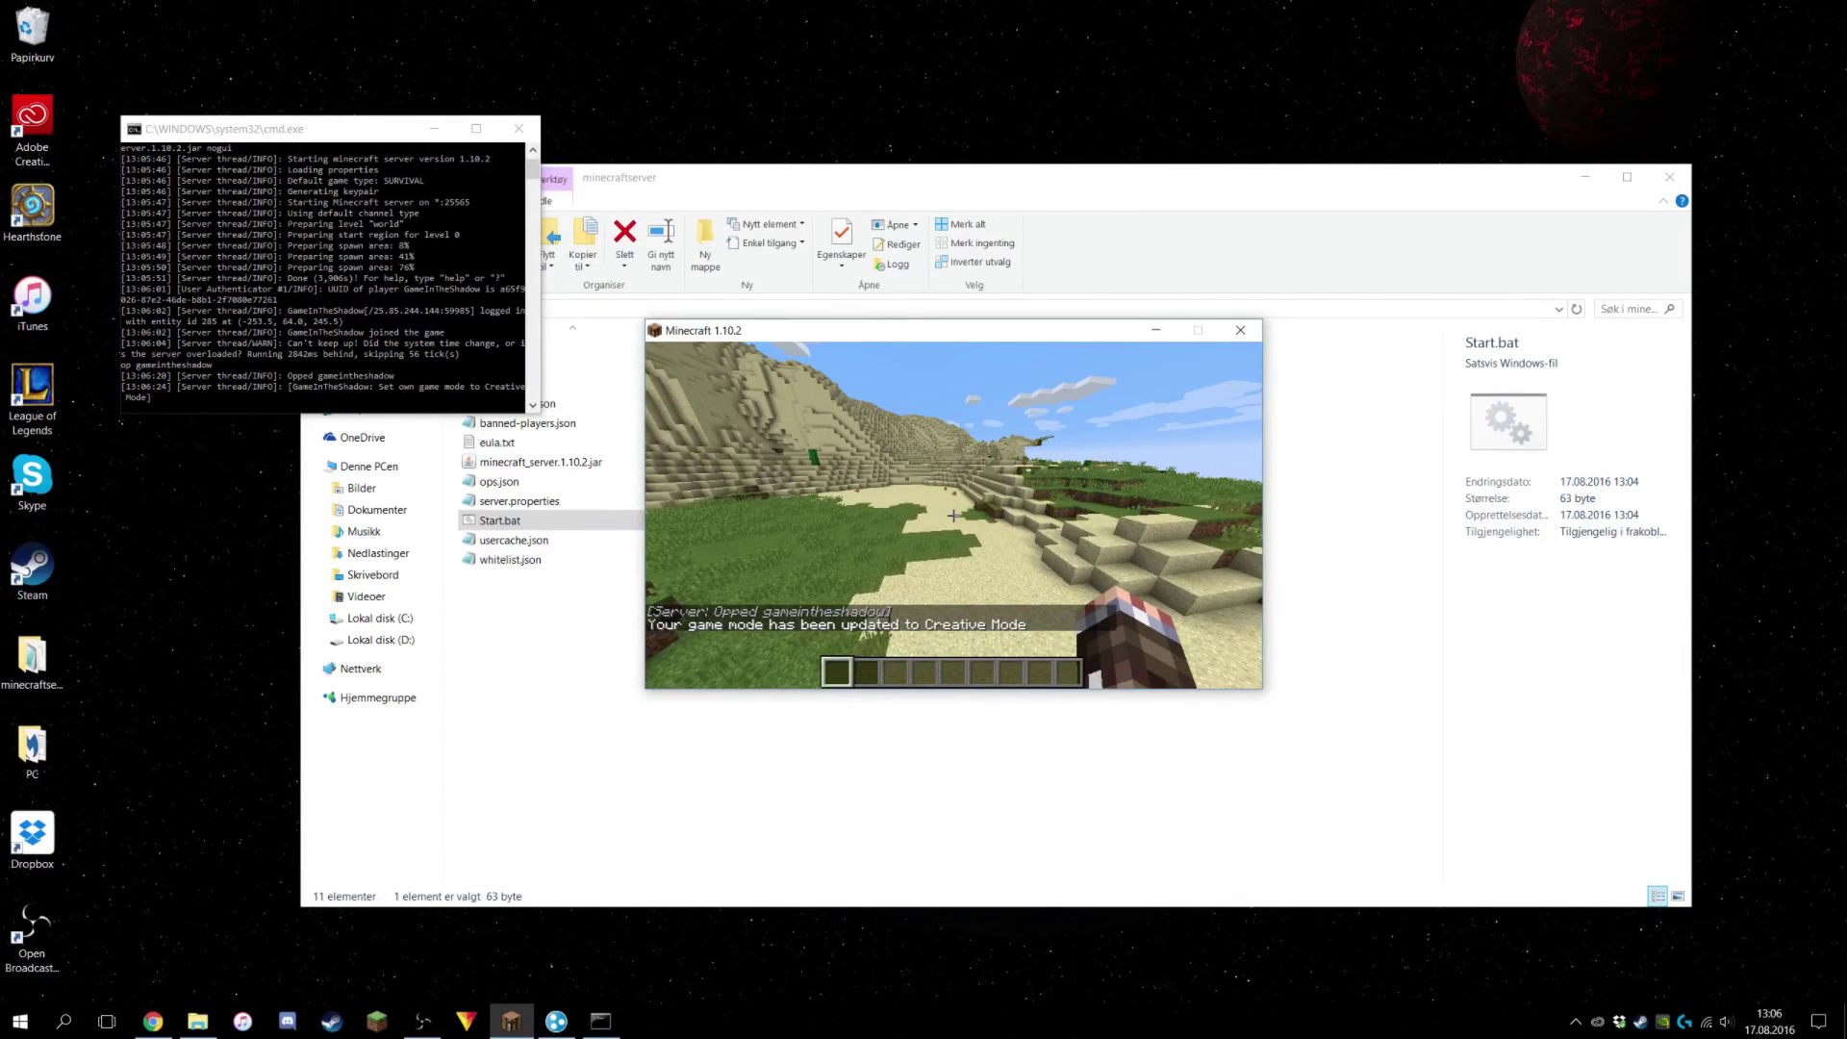
pyautogui.press('/')
pyautogui.write('ban ')
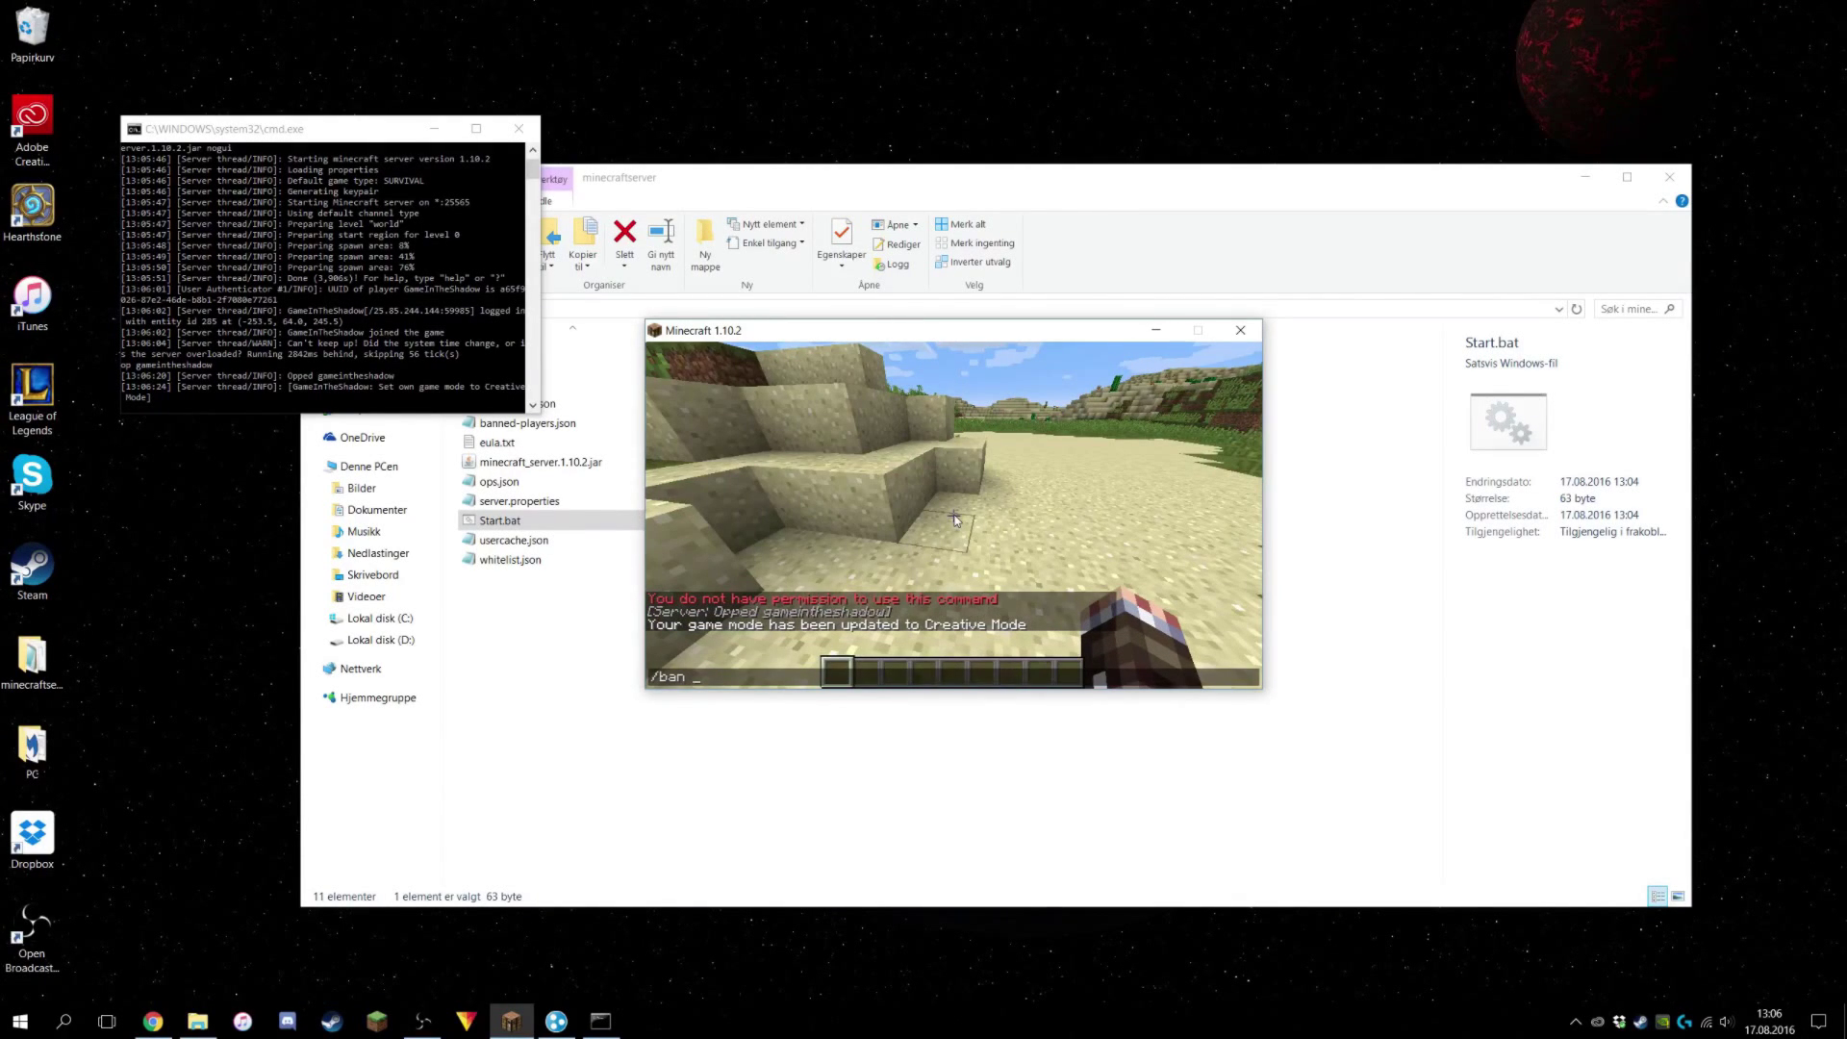
pyautogui.write('lo')
pyautogui.press('Return')
pyautogui.write('t')
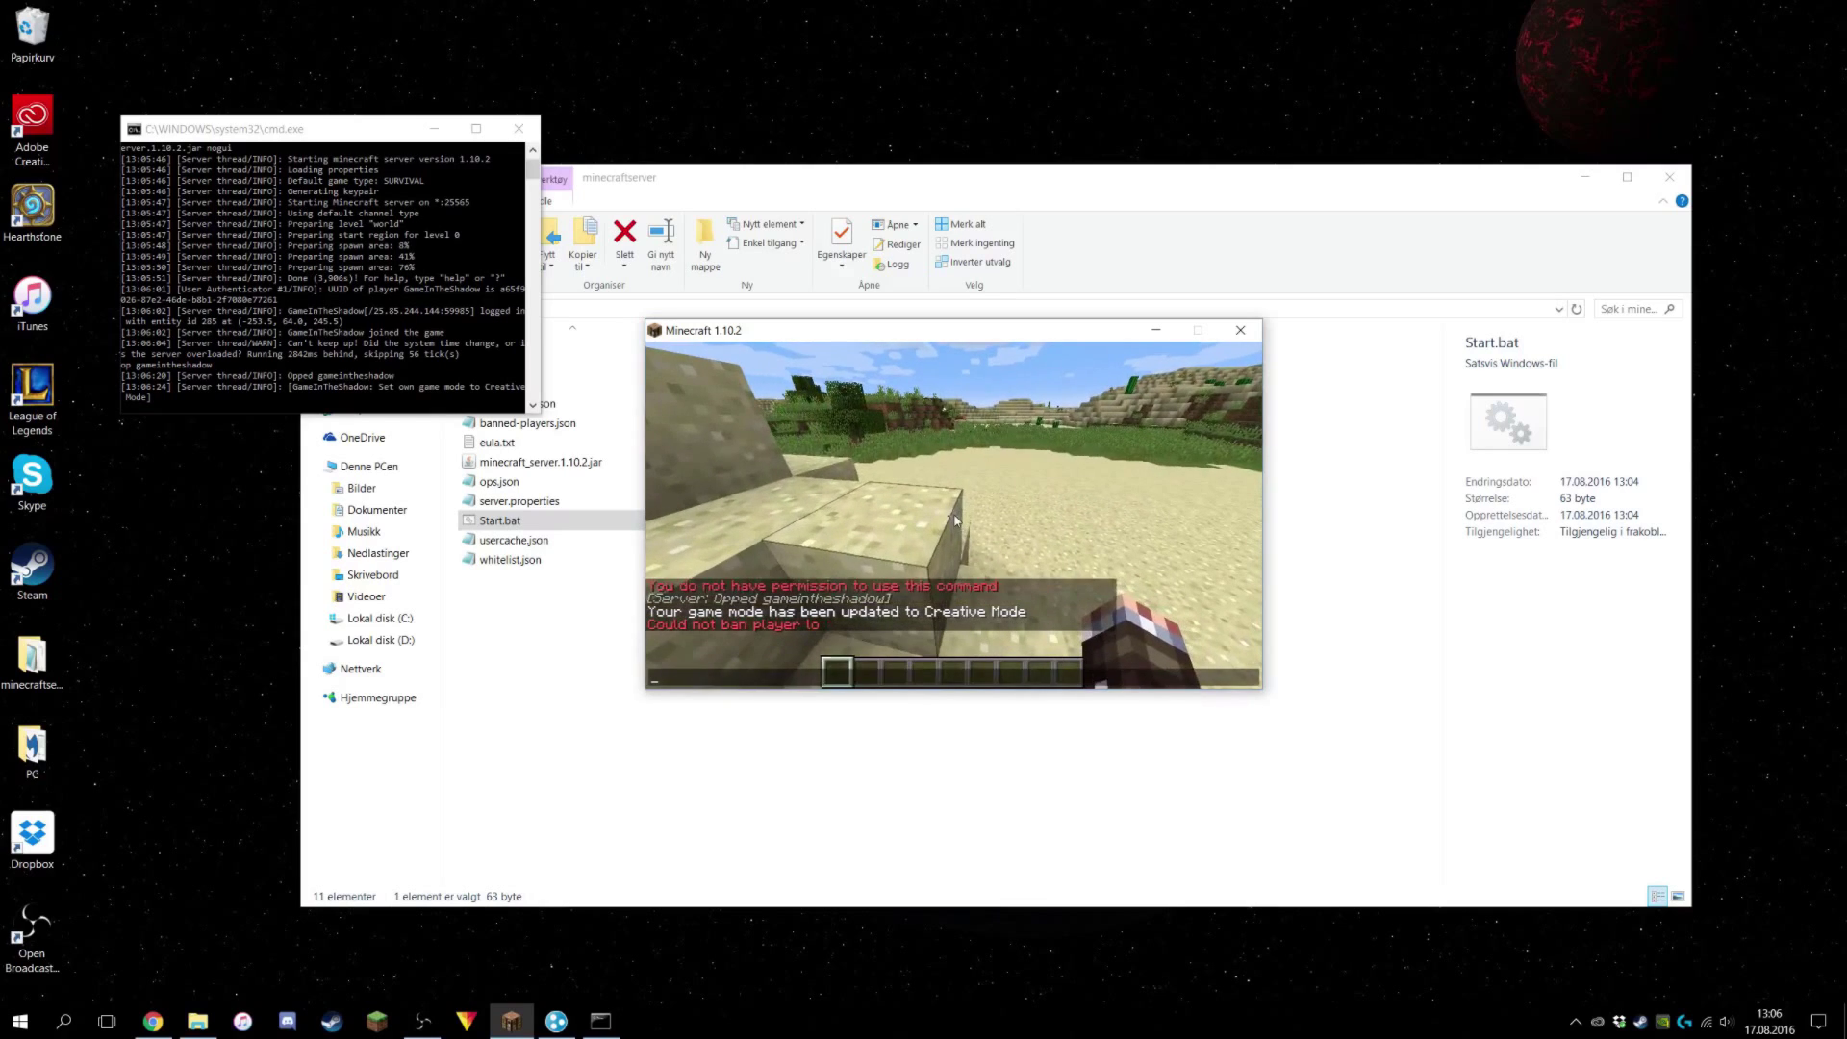
pyautogui.write('/ban gam')
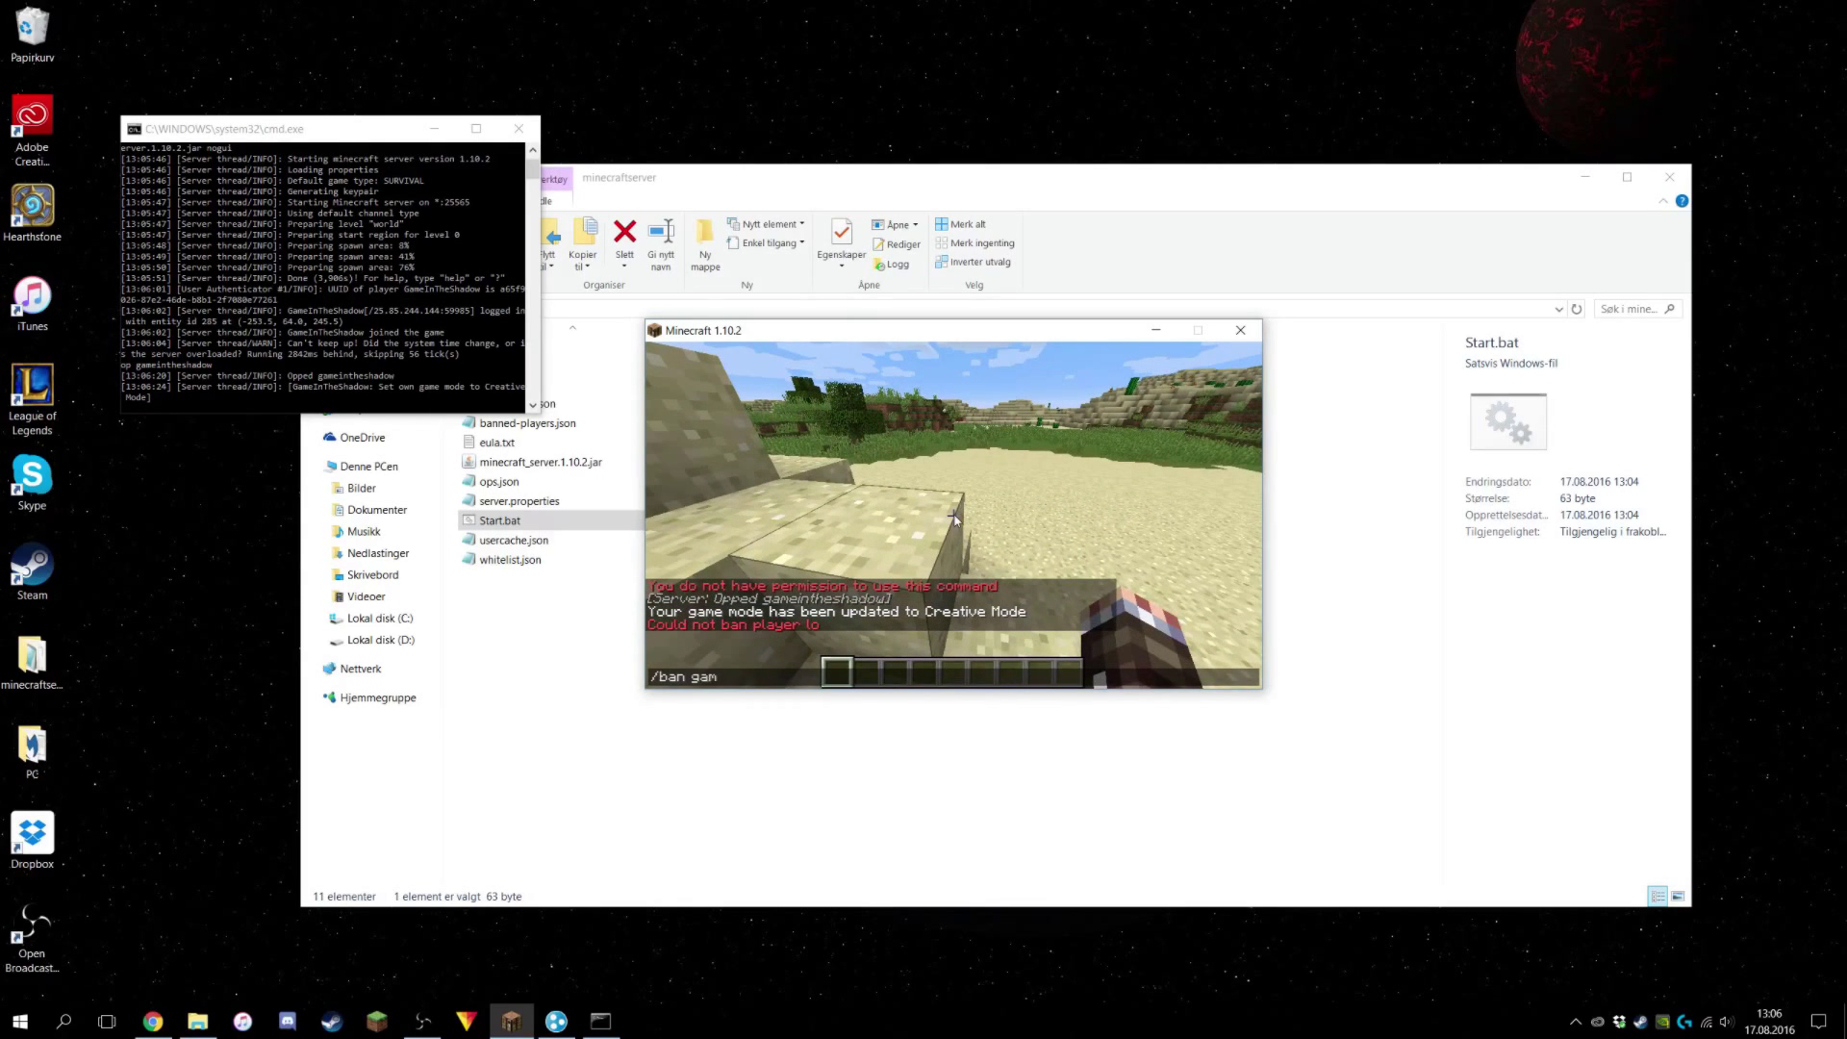
pyautogui.write('einteheshadow')
pyautogui.press('Return')
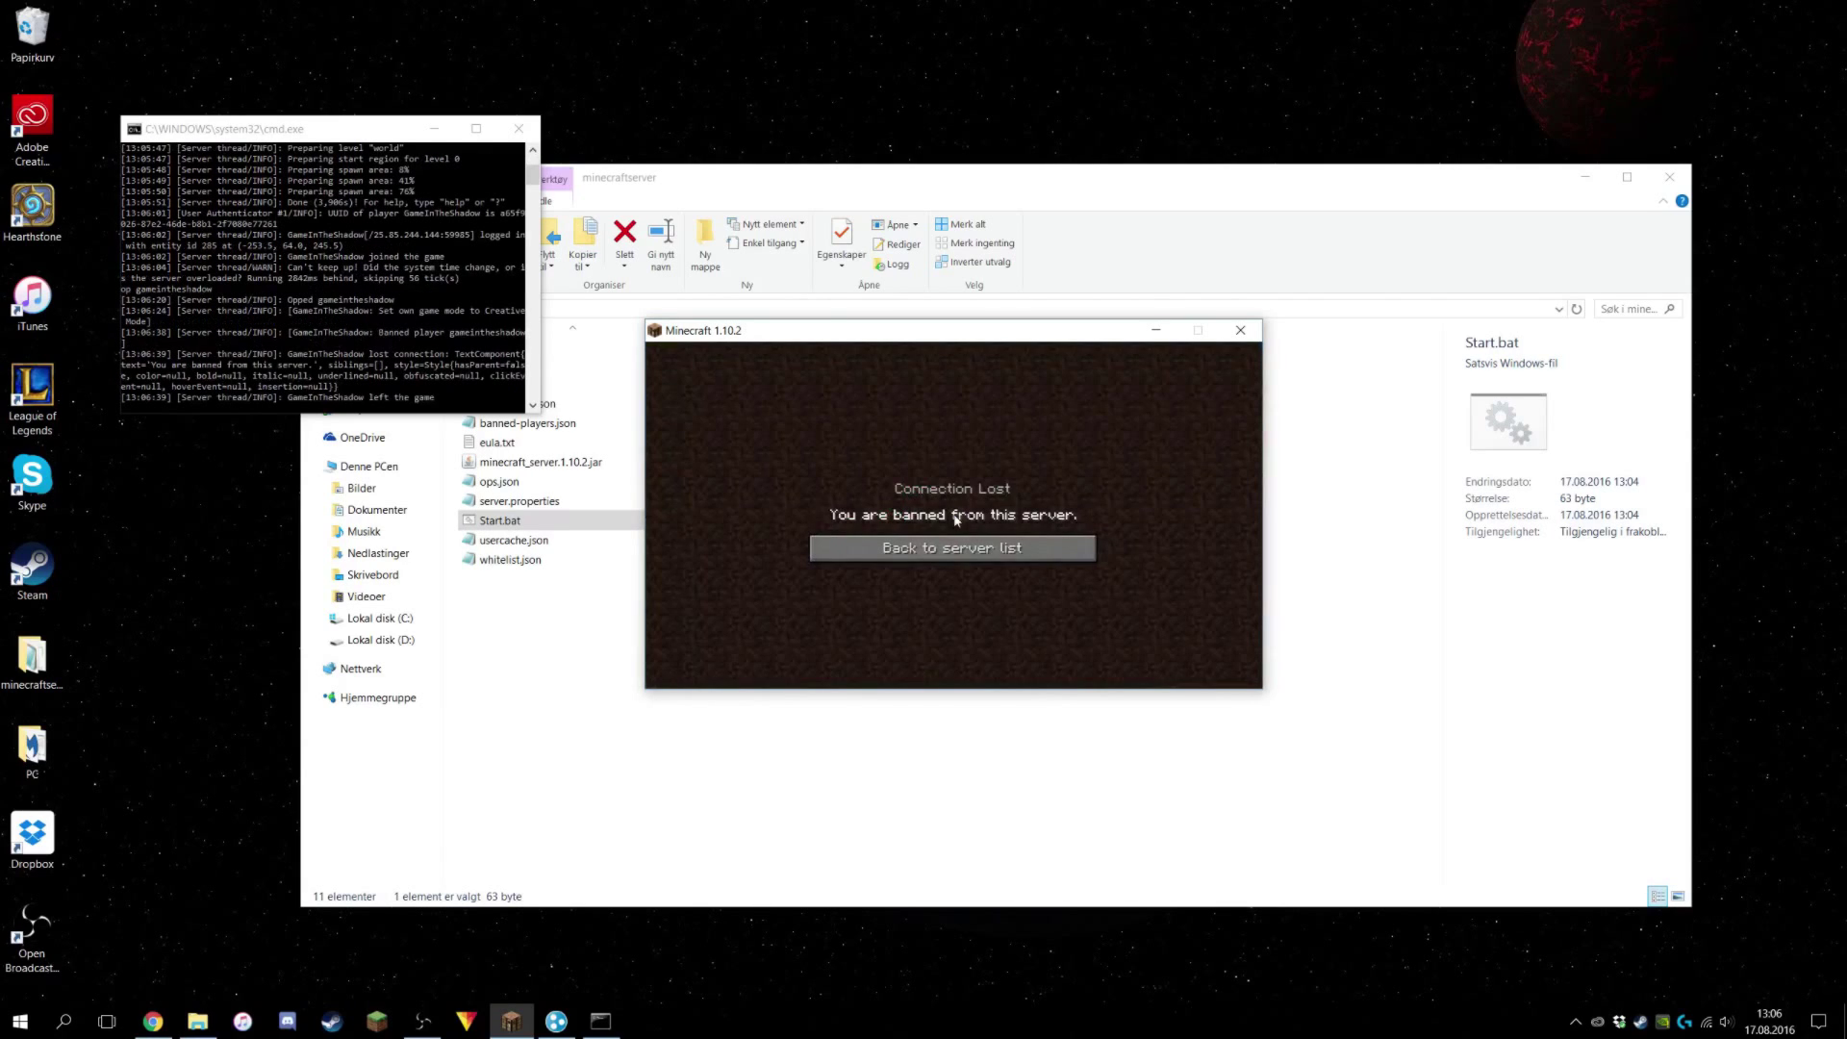
pyautogui.click(1000, 547)
# Return to the title menu and shut down the server with the stop command in the console.
pyautogui.click(1106, 662)
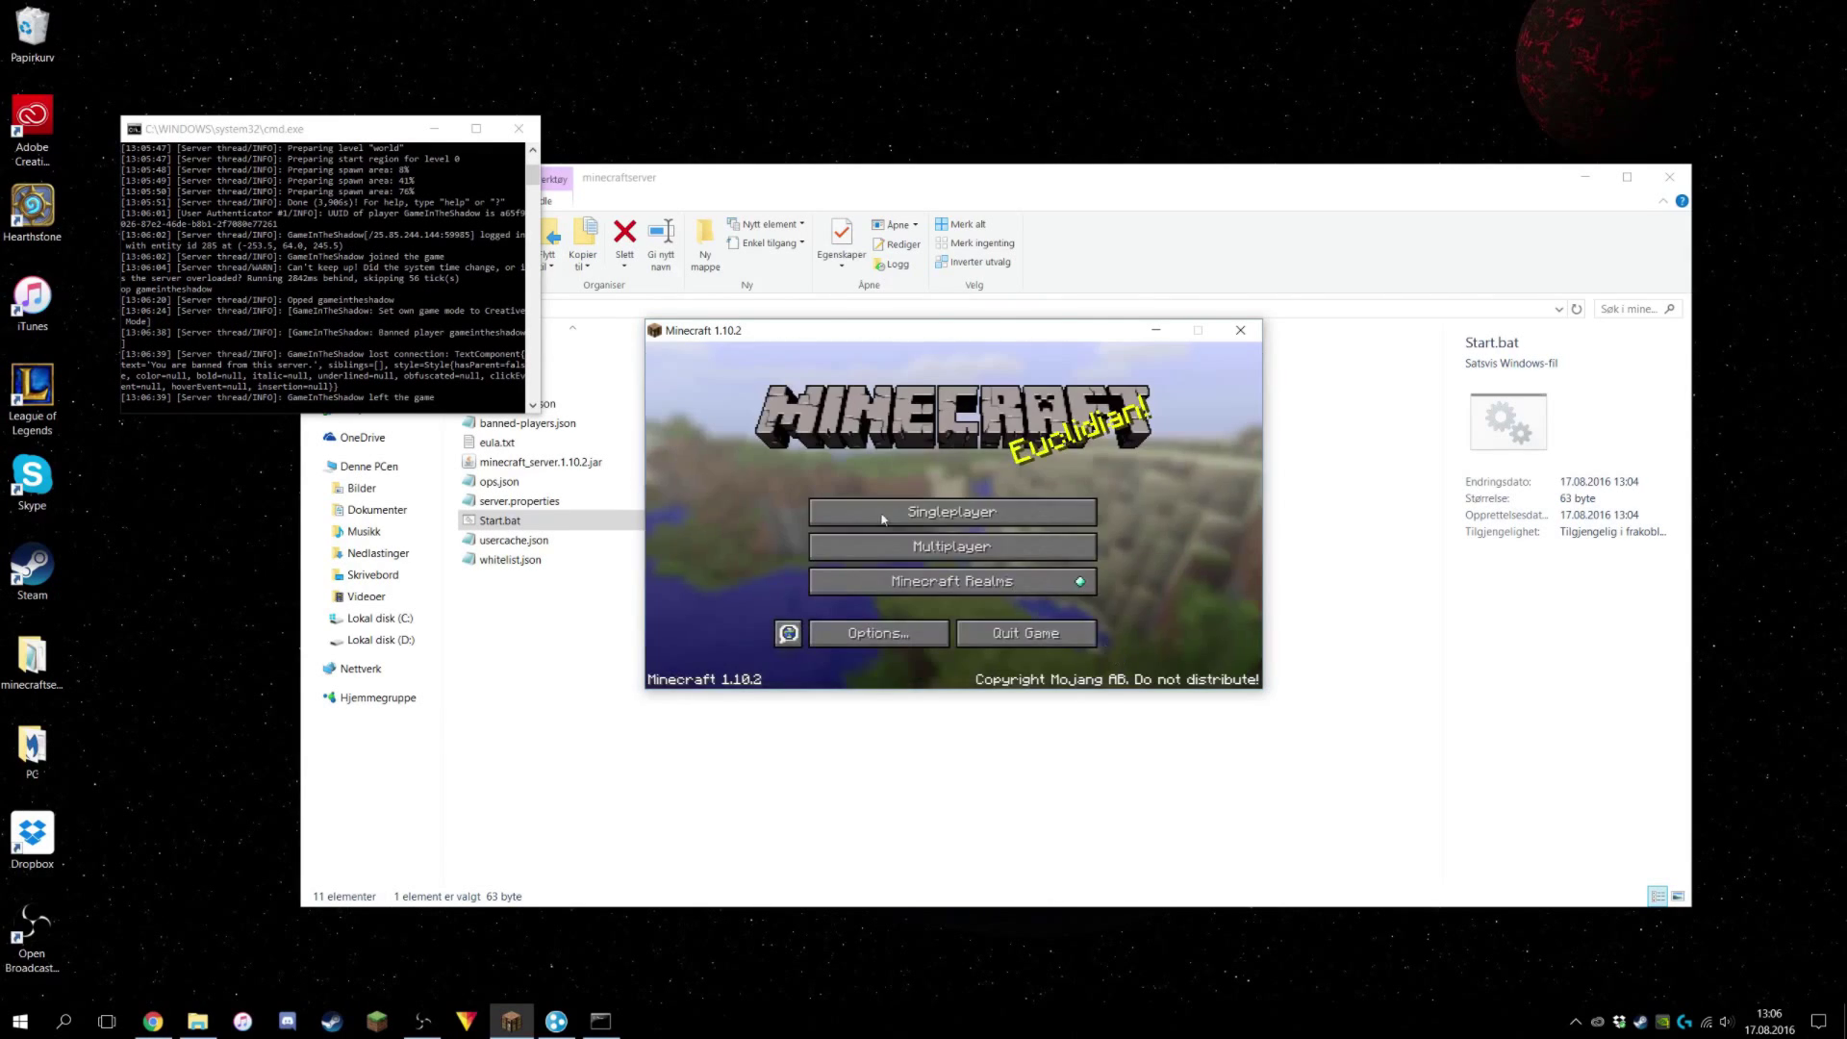
pyautogui.click(369, 410)
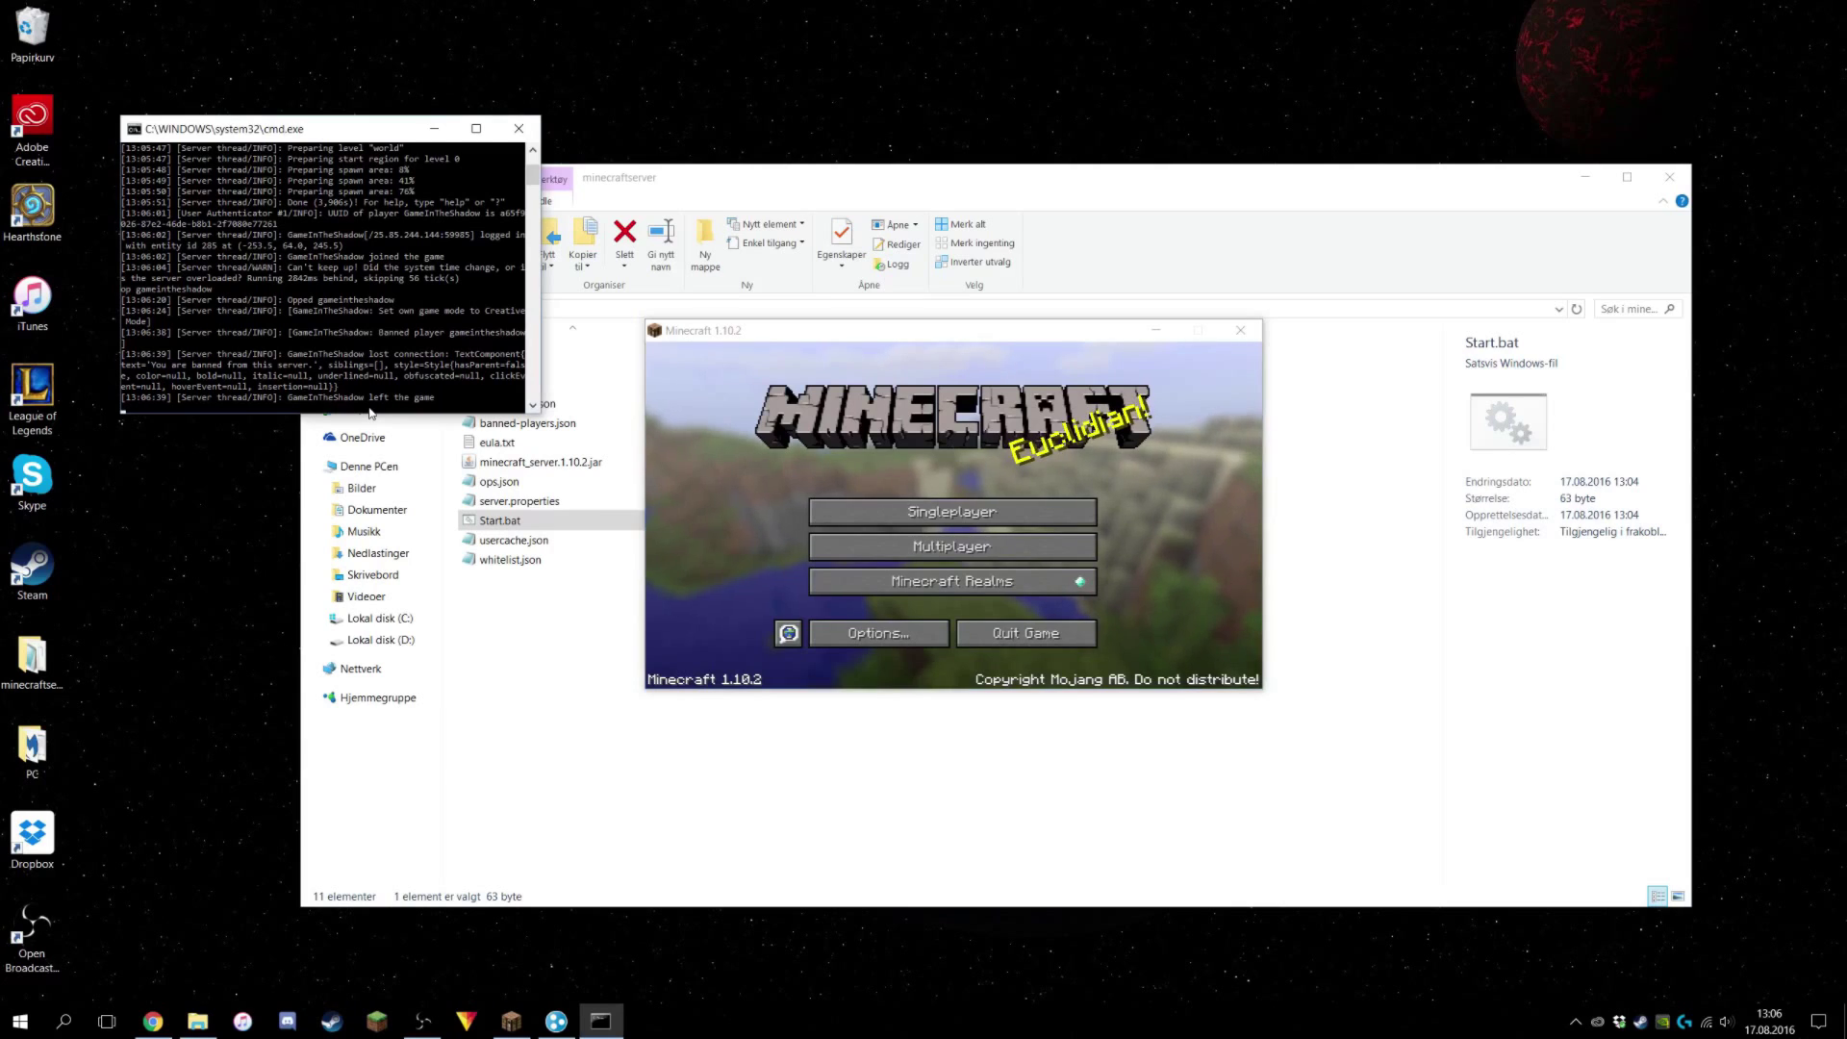
pyautogui.write('stop')
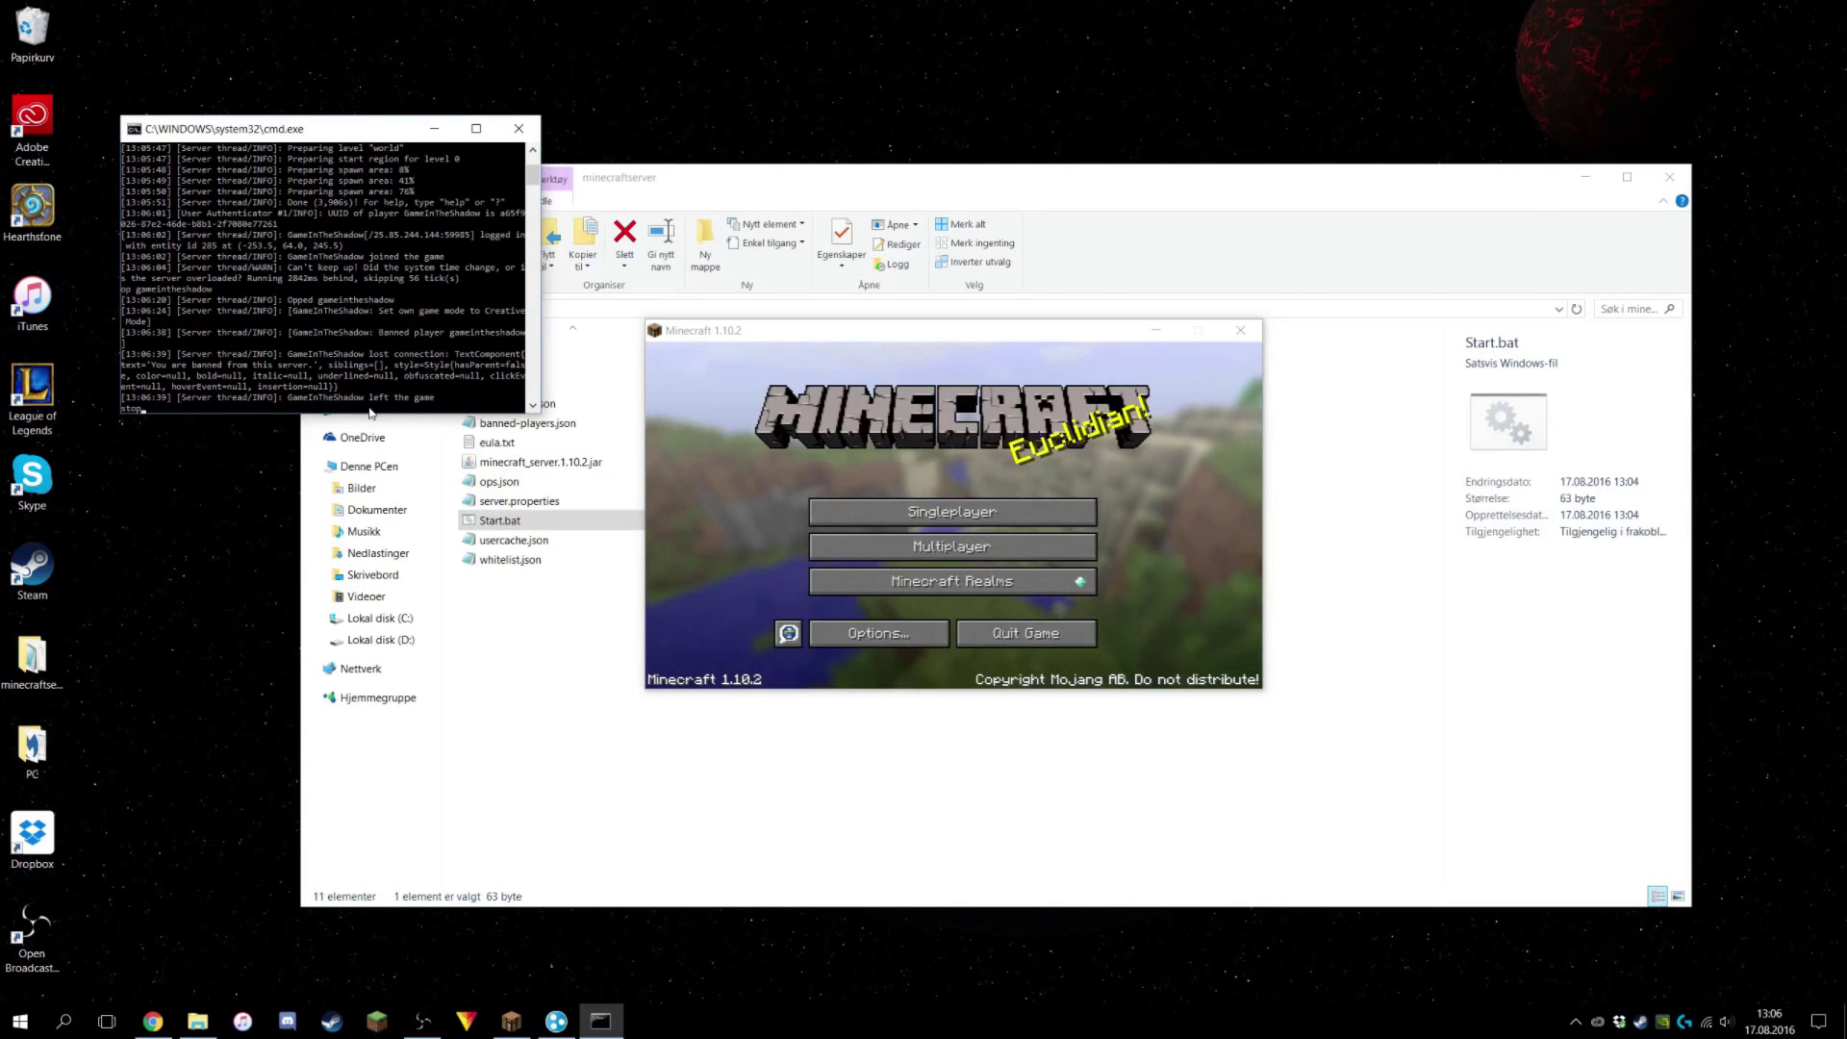
pyautogui.press('Return')
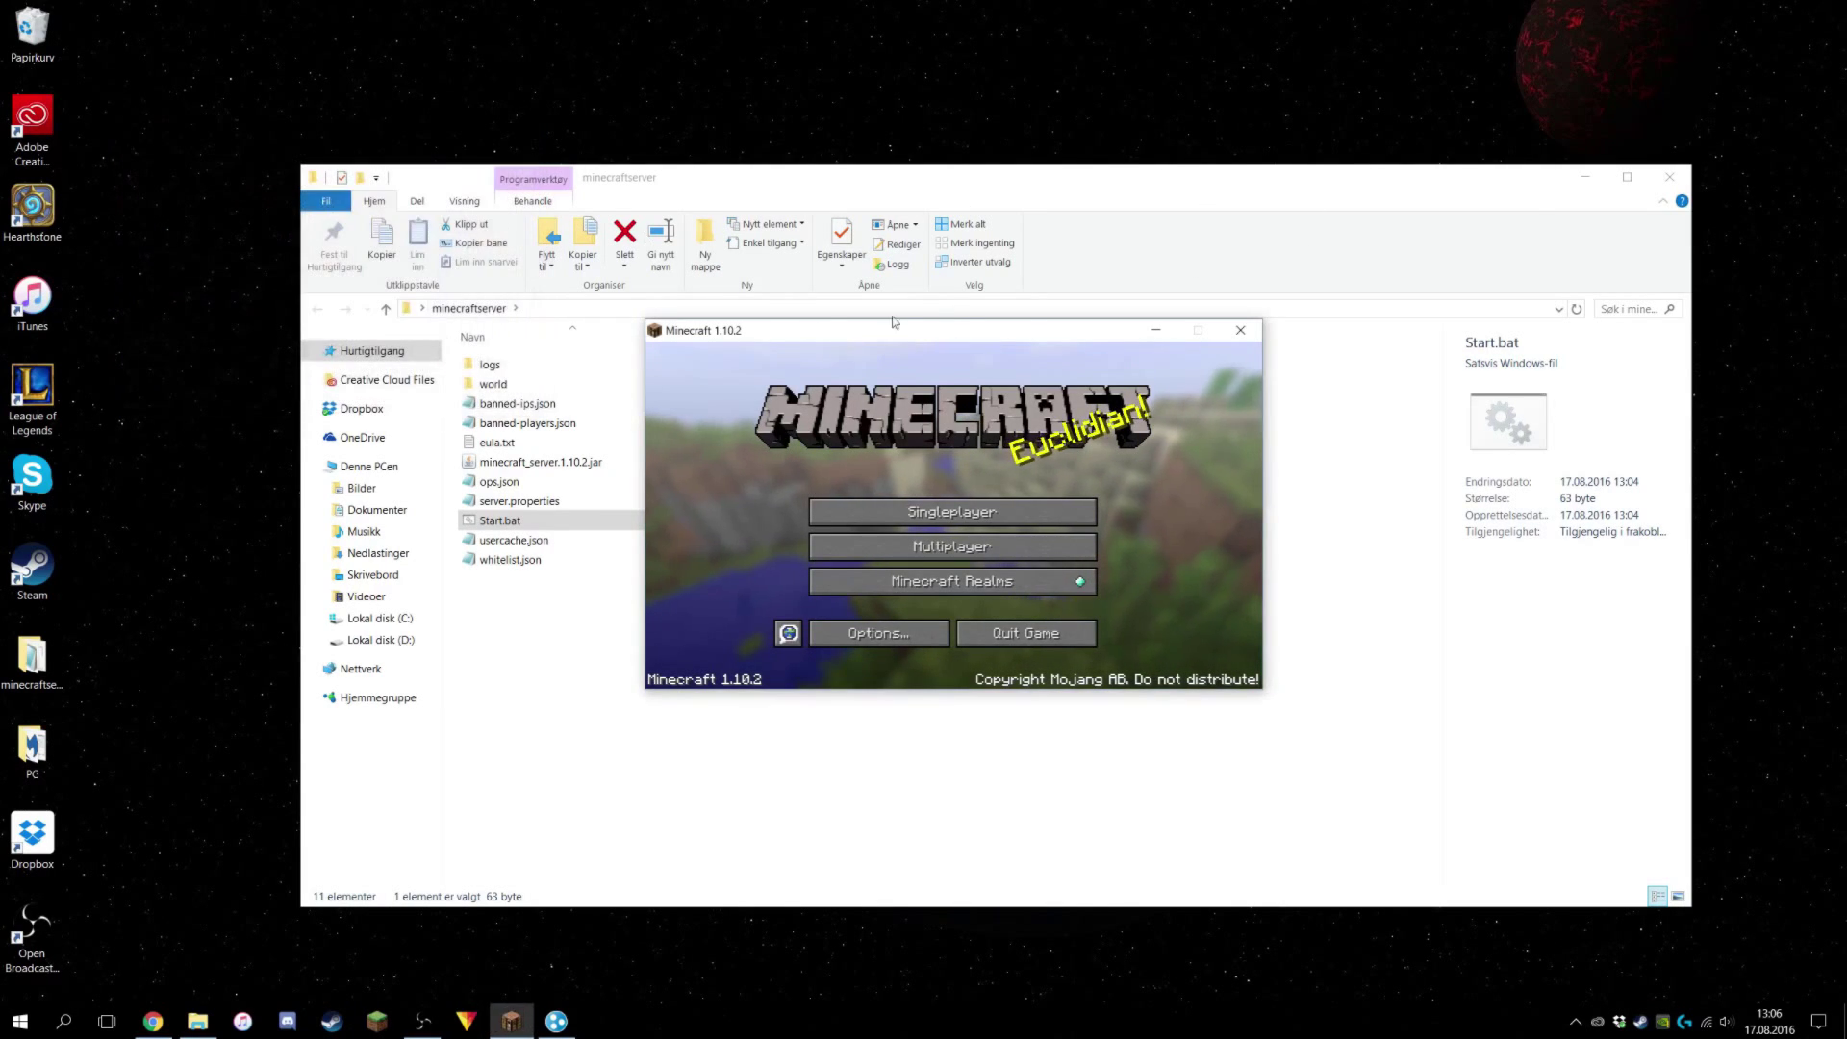
# Quit Minecraft and bring the minecraftserver folder to the front.
pyautogui.click(1026, 633)
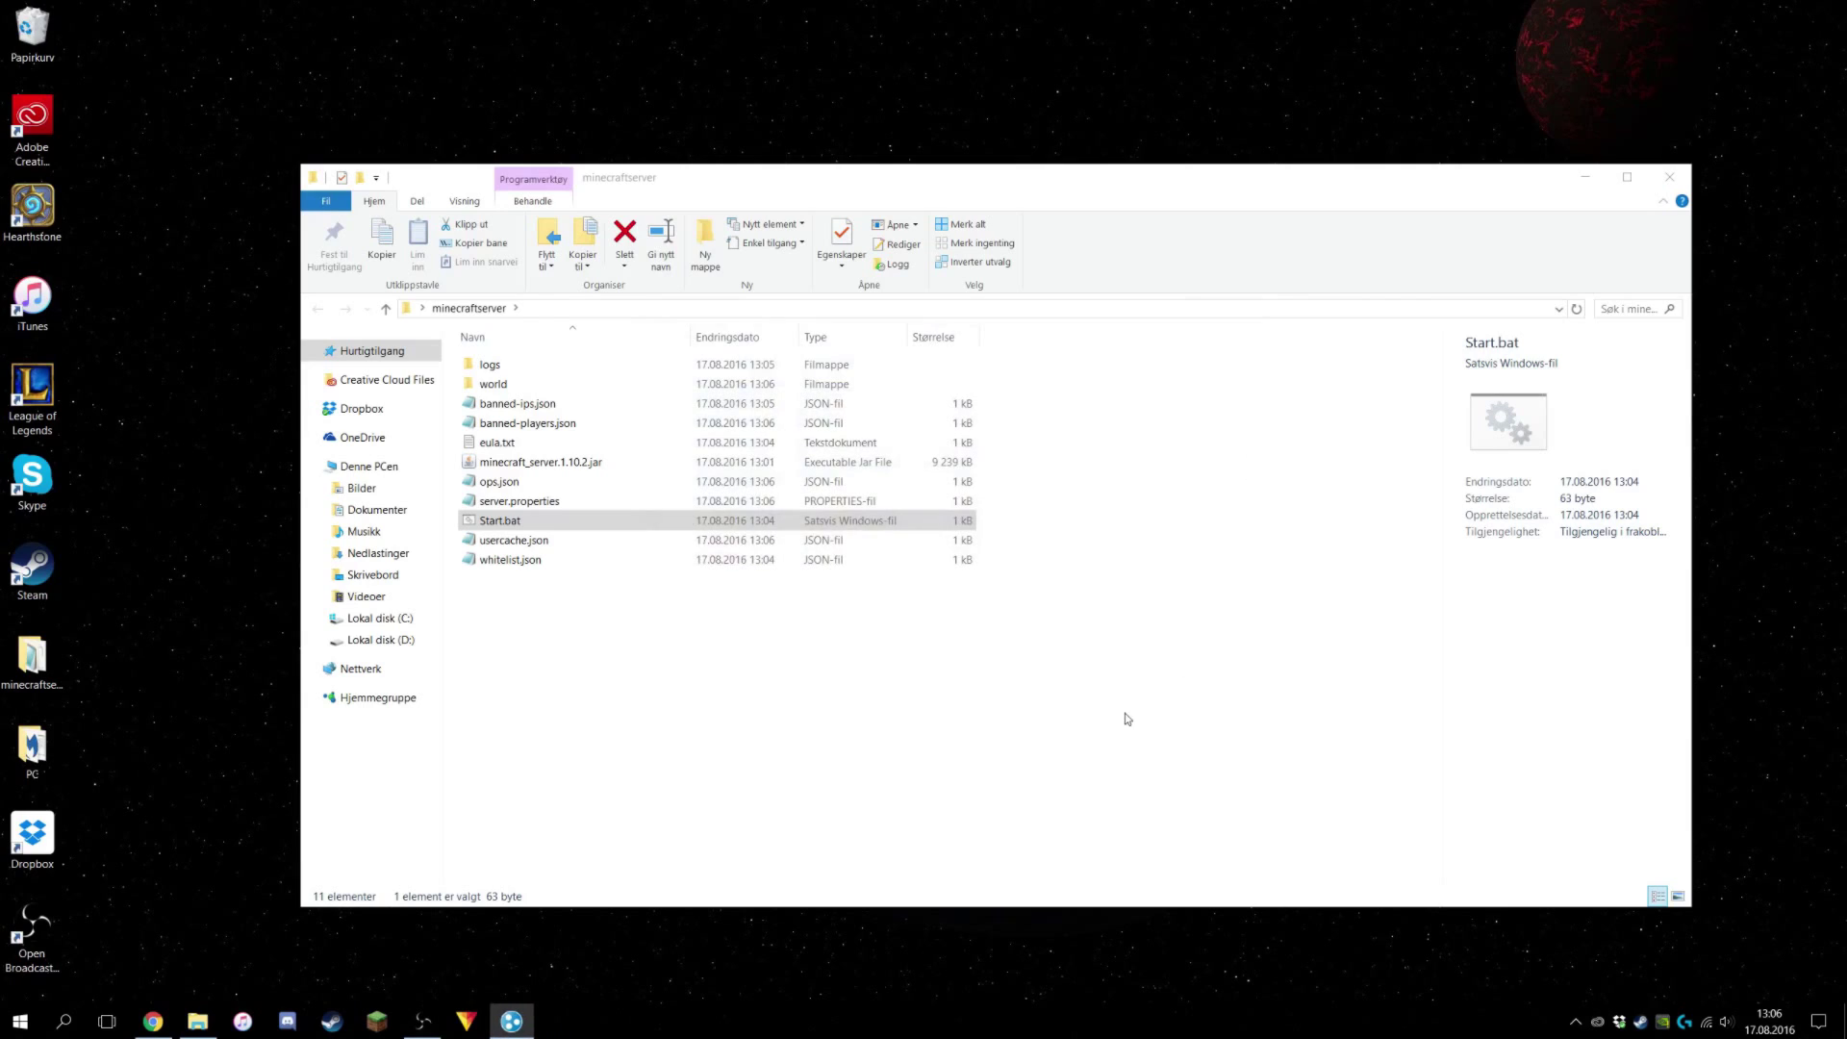
pyautogui.click(1044, 695)
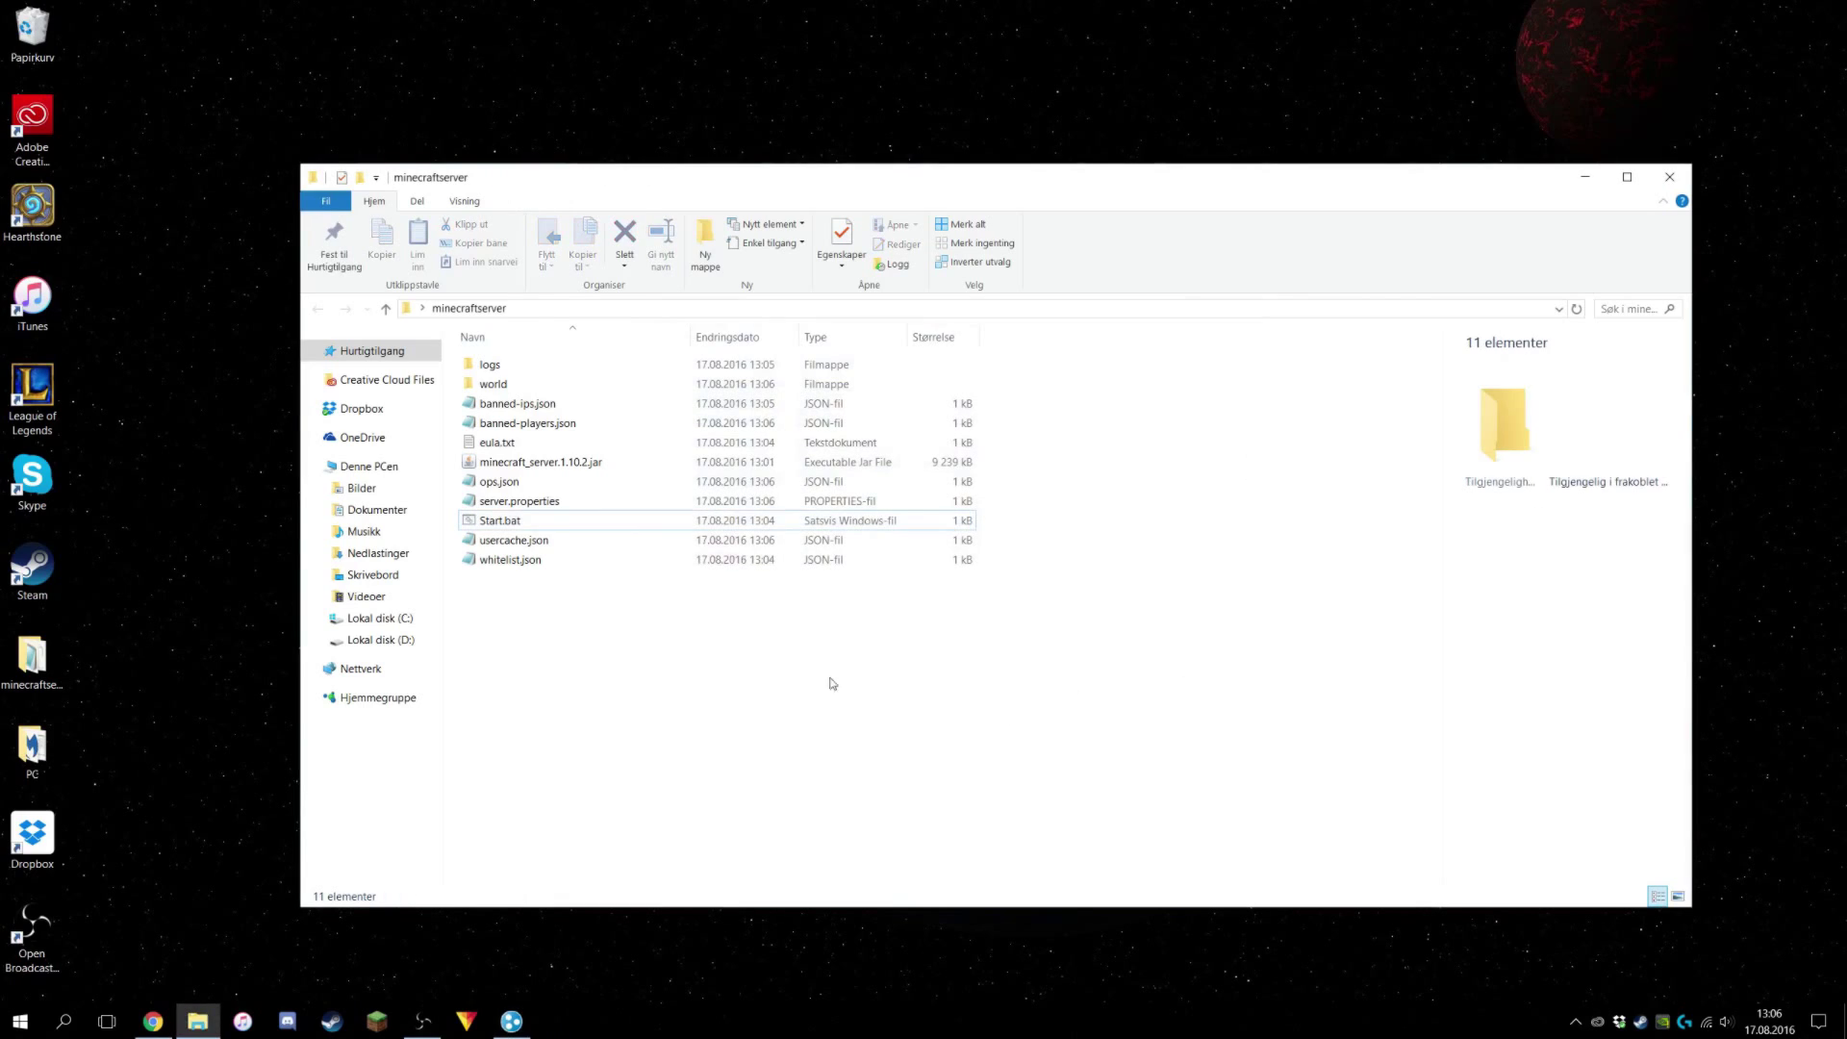
pyautogui.click(275, 792)
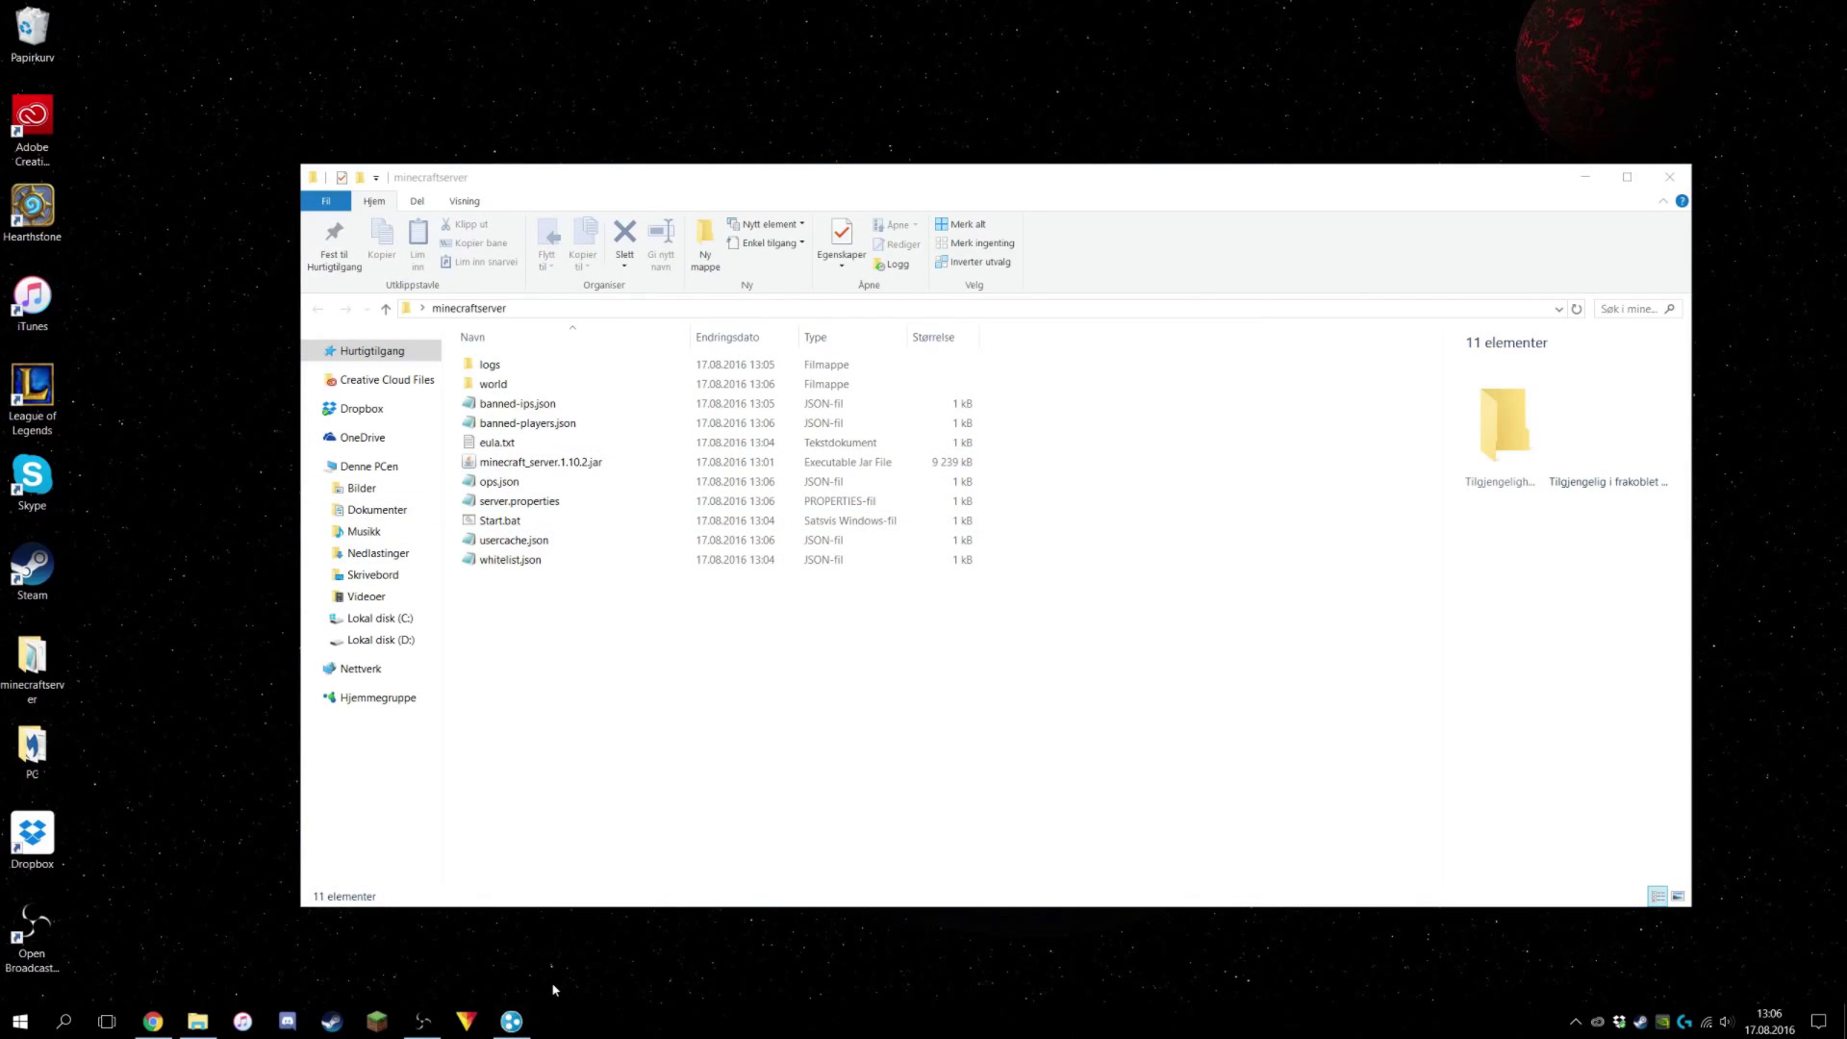